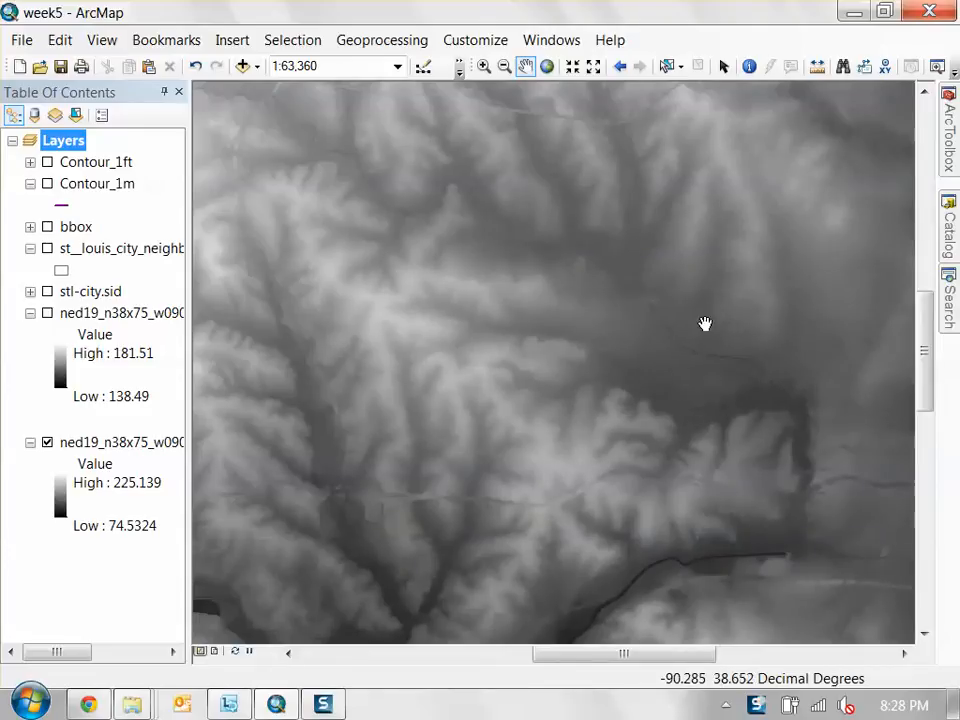
- Start the Hillshade surface tool with the visible ned19_n38x75_w090x50_mo_st_louisco_2012 elevation raster as its input
drag(793, 248, 653, 237)
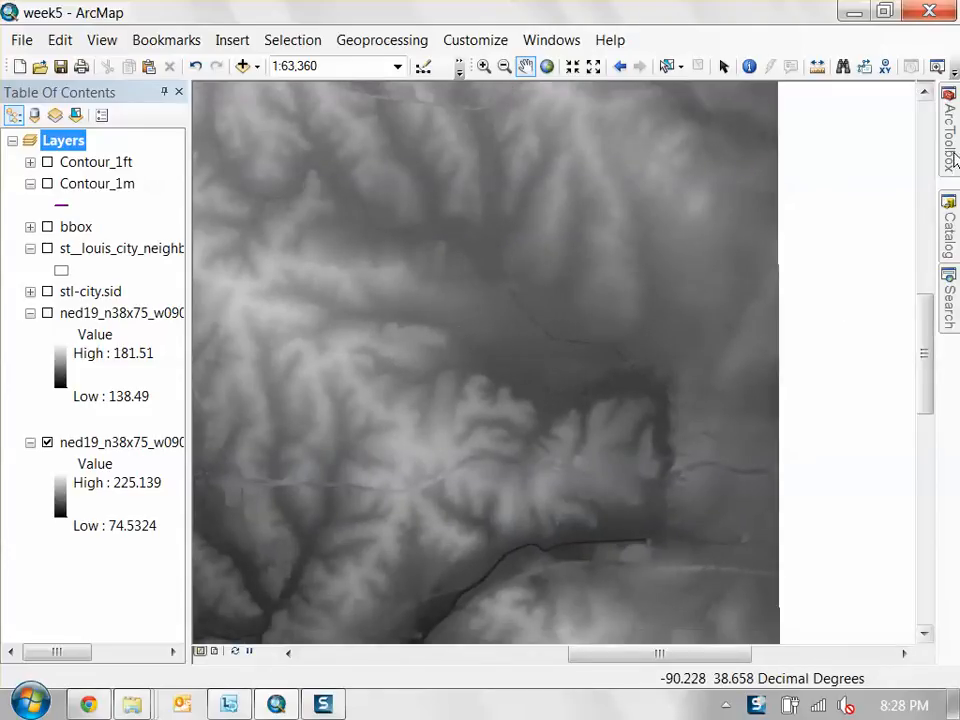
drag(484, 499, 517, 457)
scroll(549, 382, down, 2)
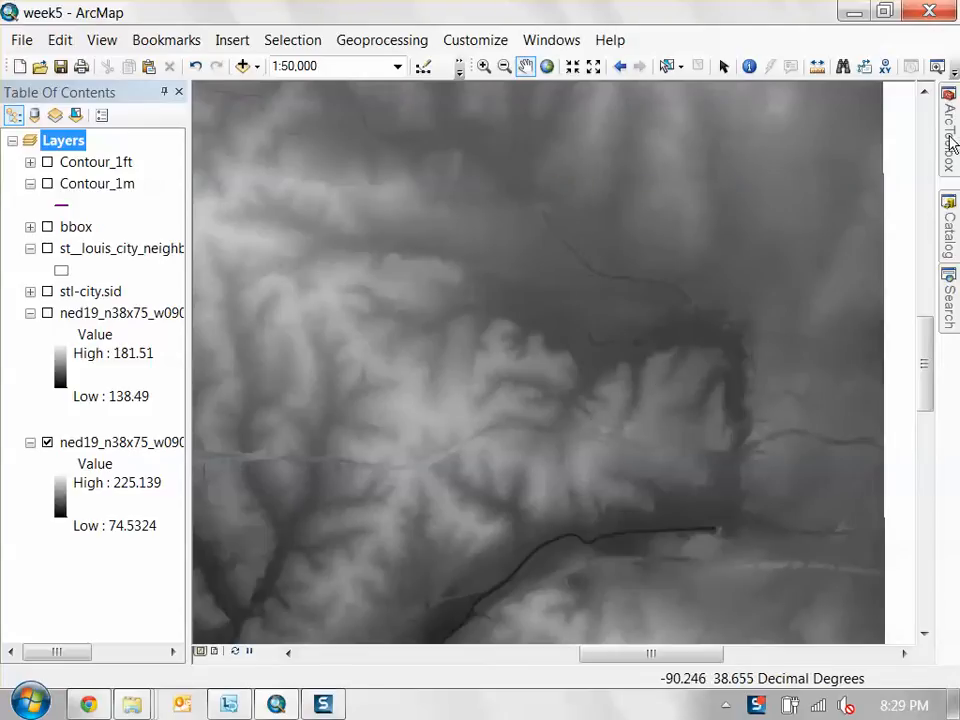
mouse_move(952, 146)
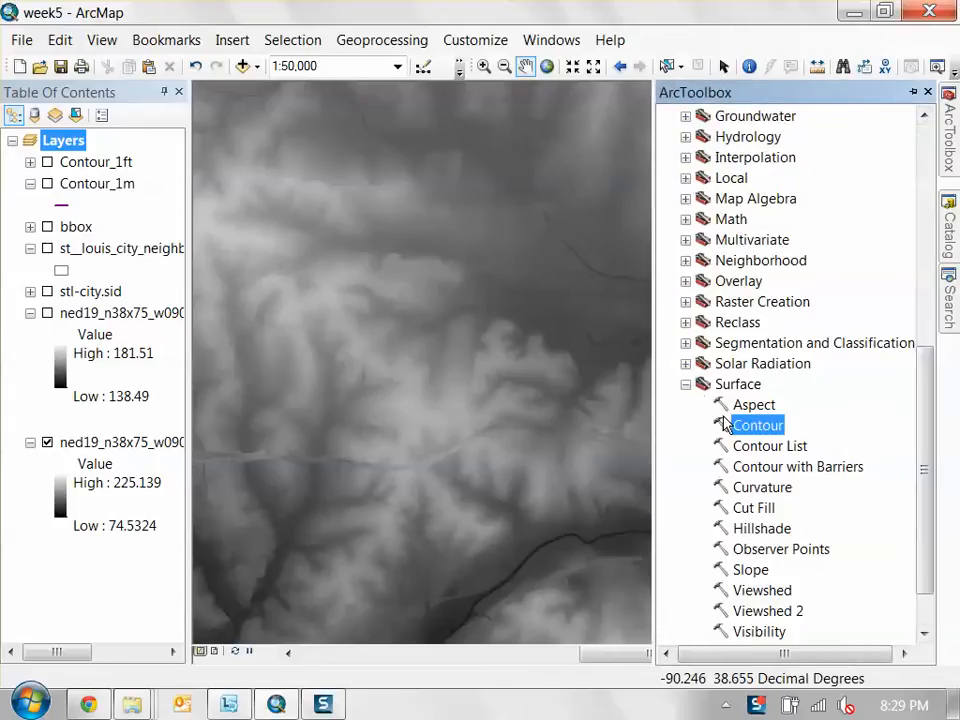
scroll(740, 438, down, 1)
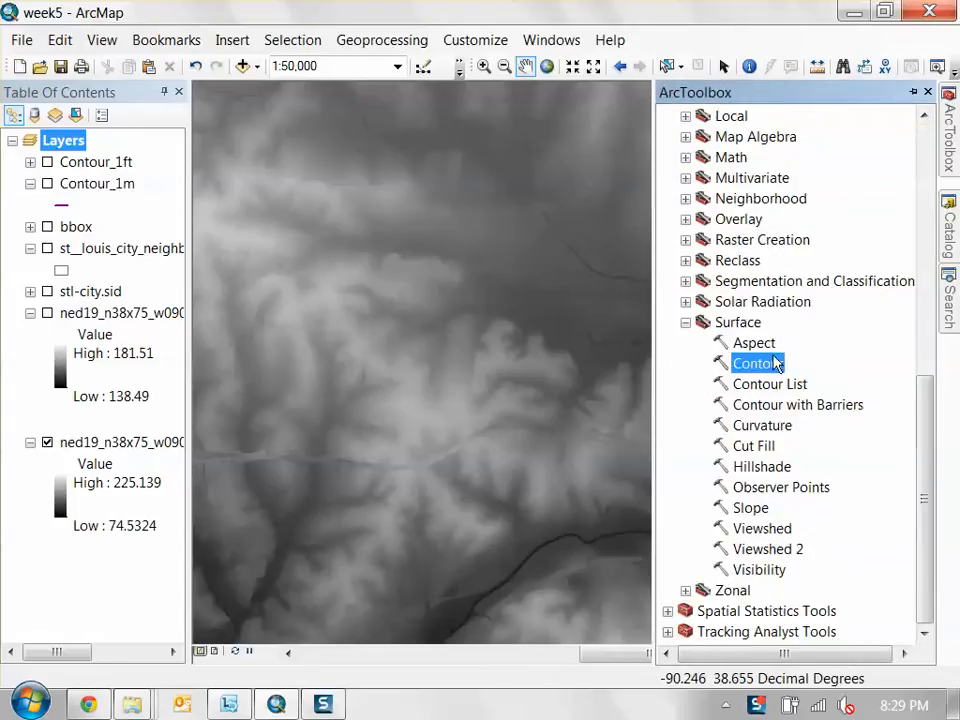
double_click(771, 472)
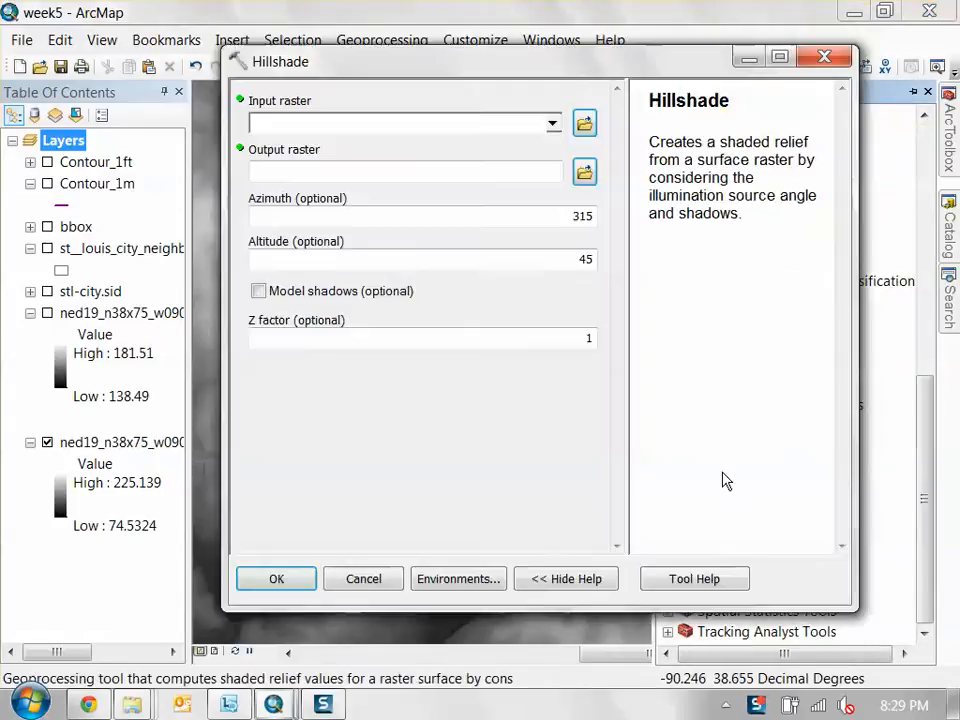
click(110, 442)
drag(133, 470, 340, 124)
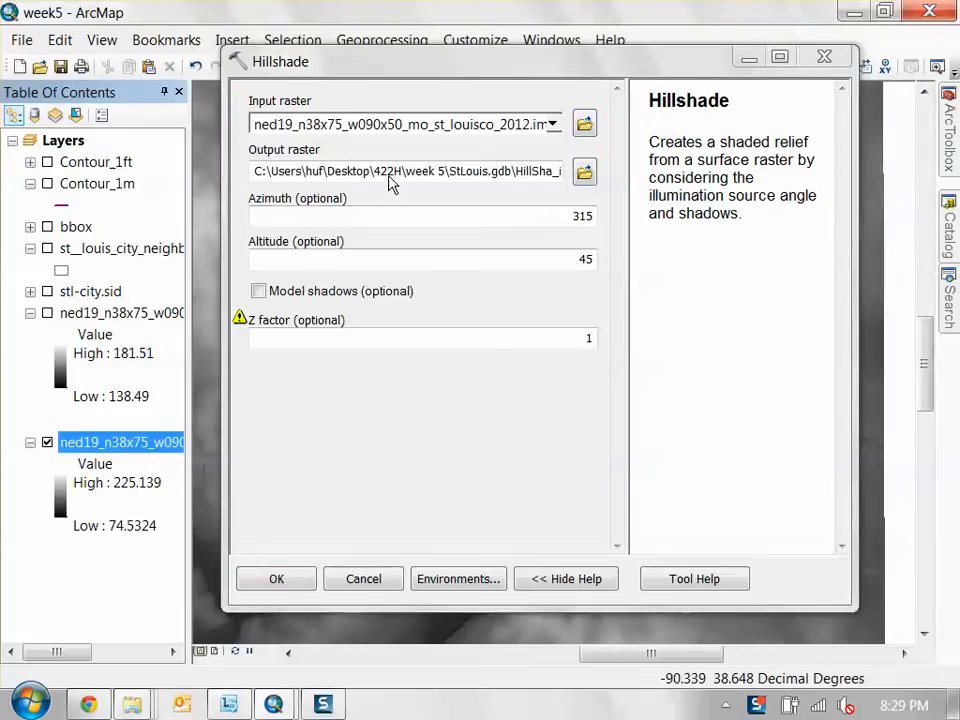
- Inspect the full output raster path and read the help description of the Azimuth parameter
drag(392, 172, 624, 176)
click(510, 174)
click(490, 174)
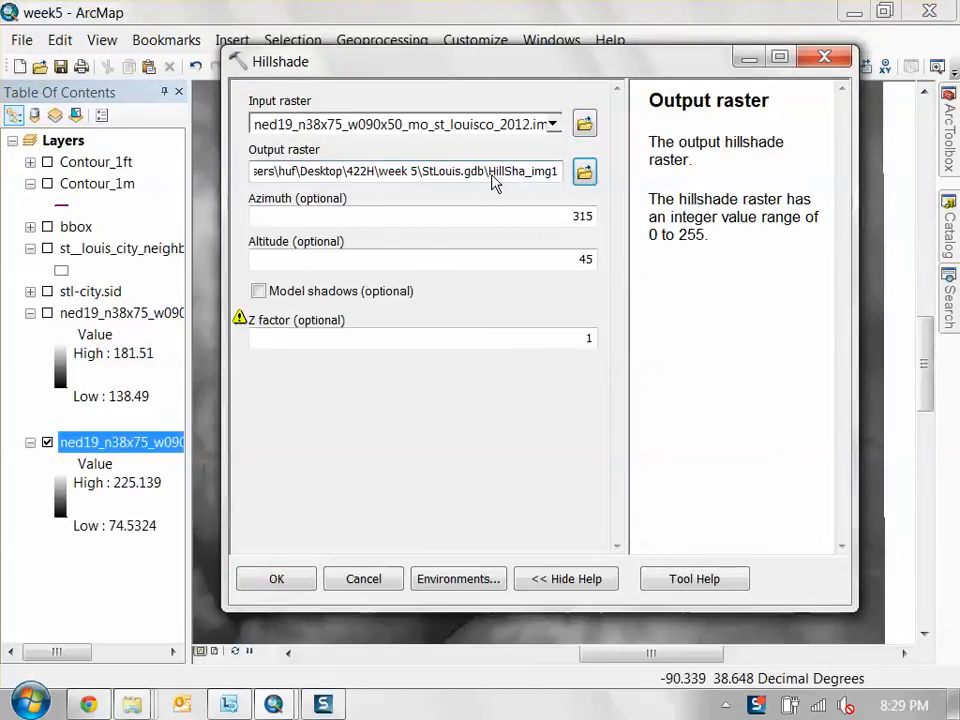
drag(491, 175, 453, 174)
click(499, 220)
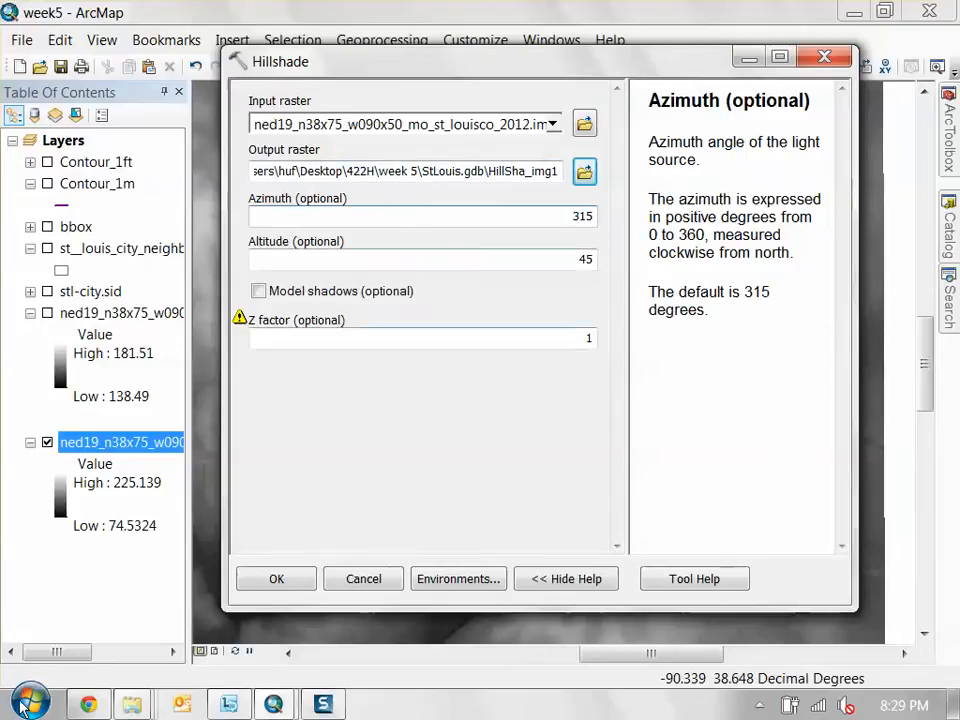
- Switch to Chrome, search images for "azimuth" in a new tab, and enlarge the diagram of a standing figure surrounded by degree directions
click(88, 705)
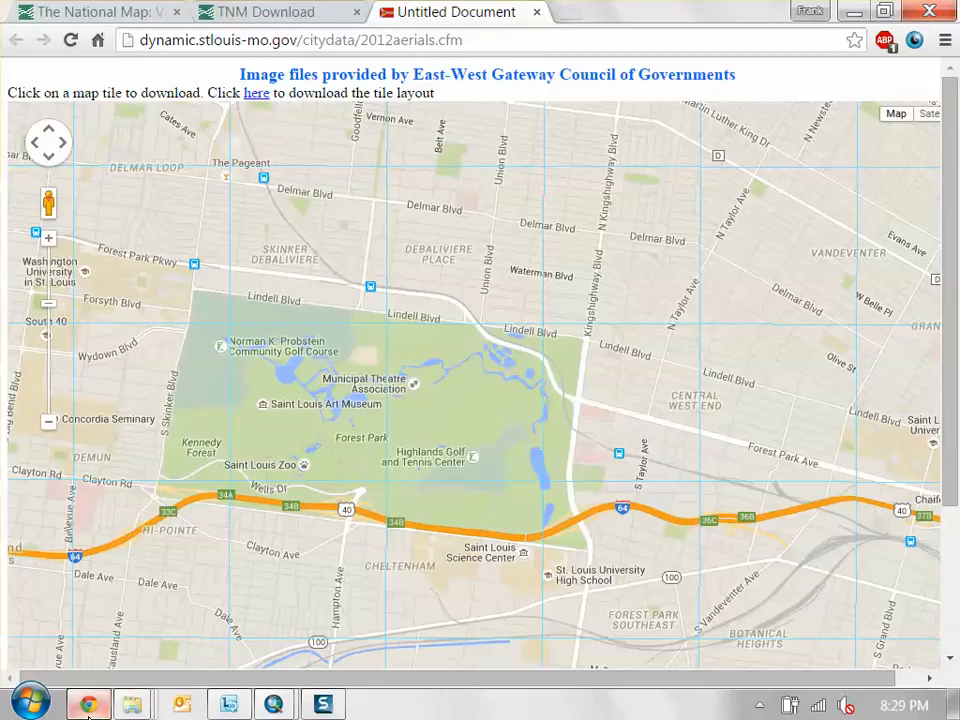
click(568, 15)
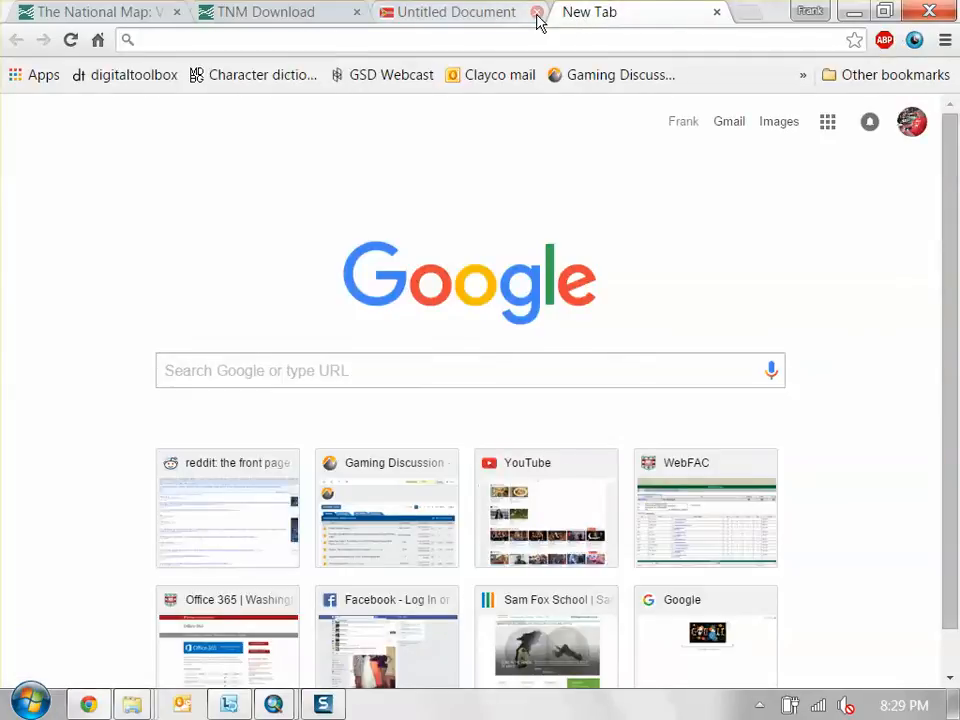
text(azimuth)
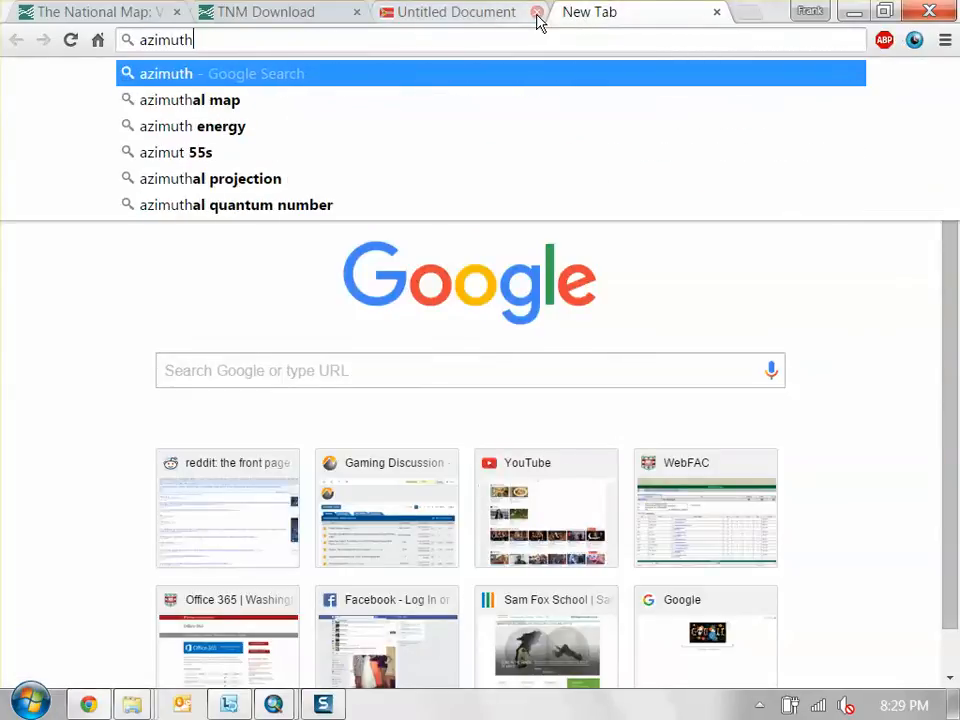
key(Return)
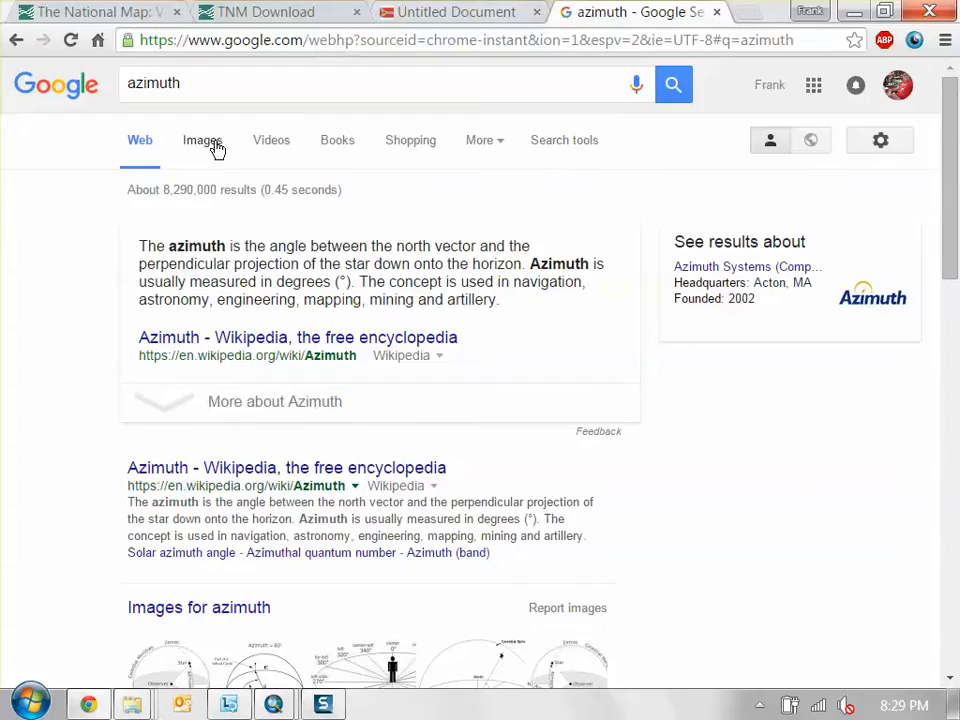
click(217, 148)
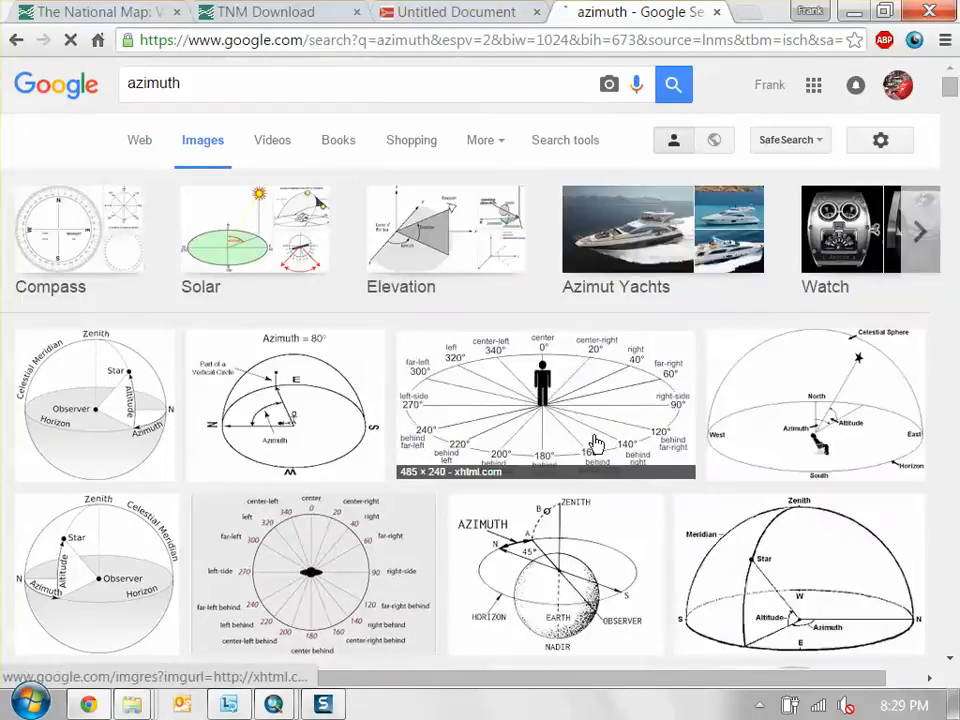
click(596, 442)
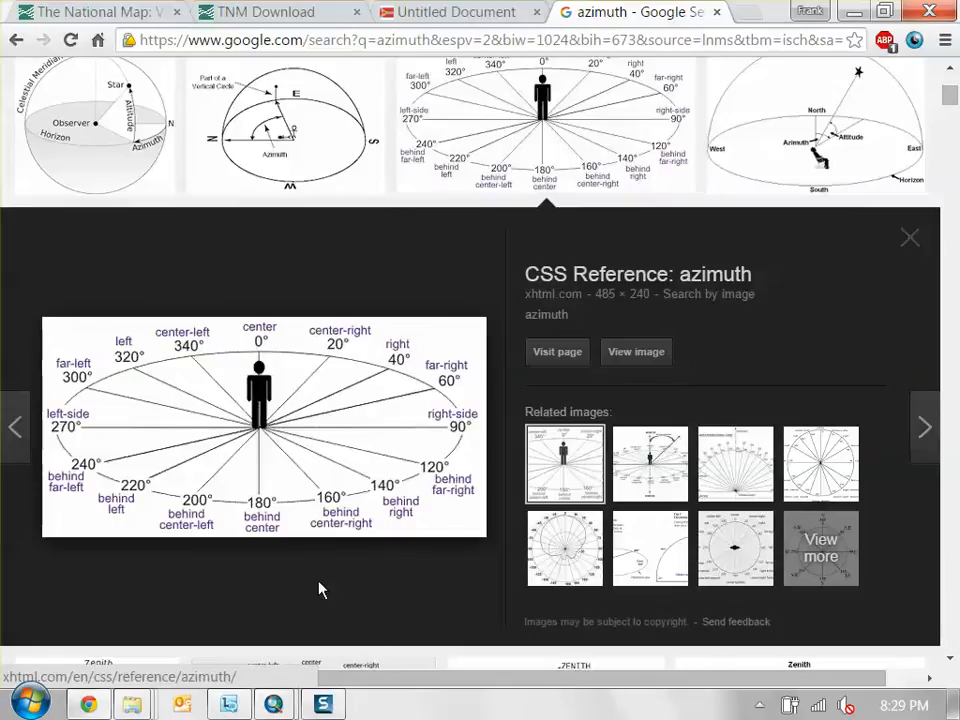
- Compare the Hillshade azimuth setting in ArcMap with the directions in Chrome's azimuth diagram, and return to the Hillshade settings
mouse_move(323, 706)
click(345, 621)
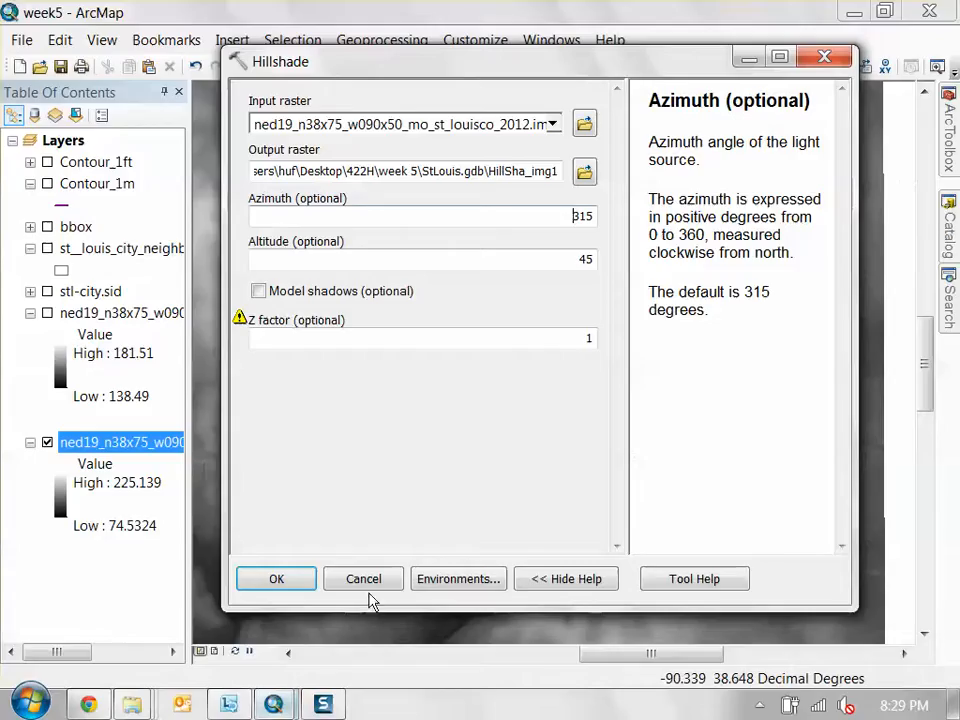
click(594, 215)
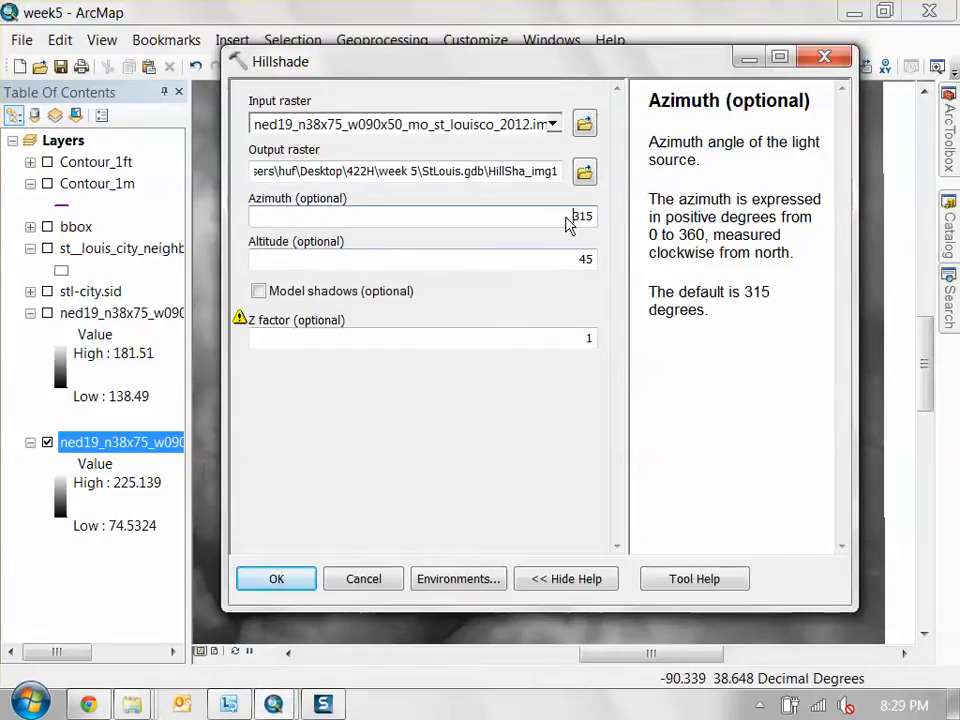
click(88, 705)
scroll(283, 428, up, 3)
scroll(283, 428, down, 3)
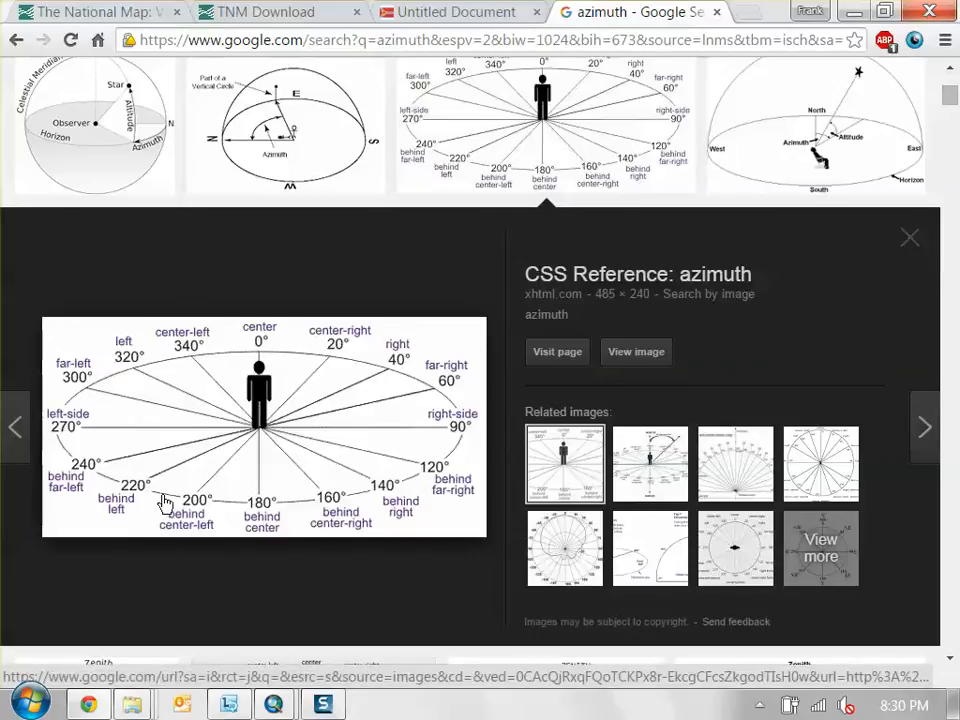
click(853, 12)
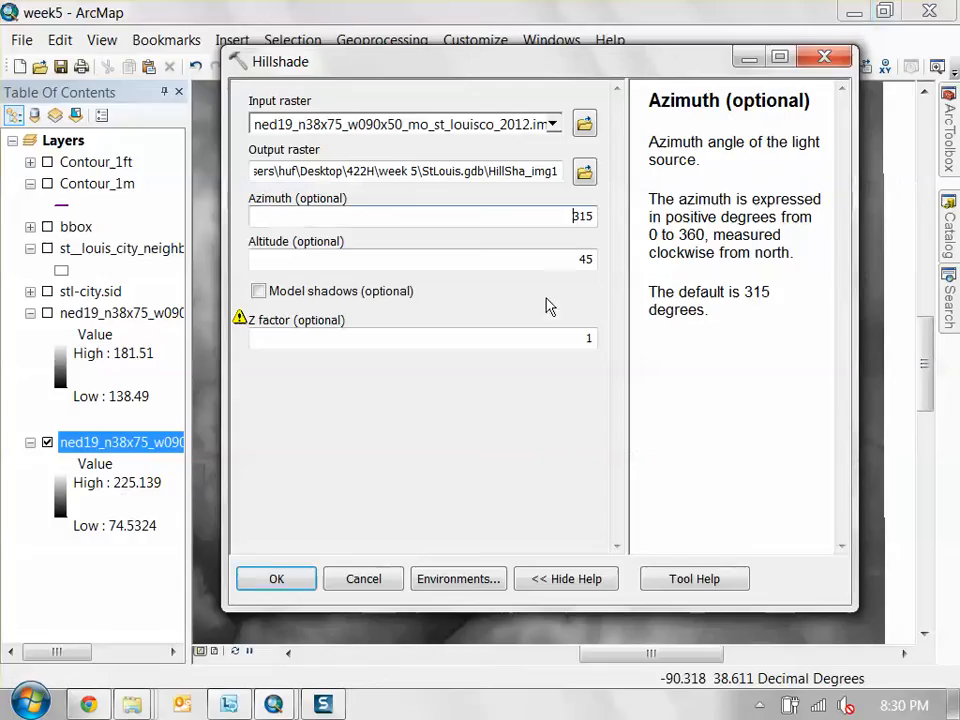
- Set the hillshade azimuth to 215, review the Altitude and Z factor parameters, and close the tool without running it
double_click(553, 217)
text(2)
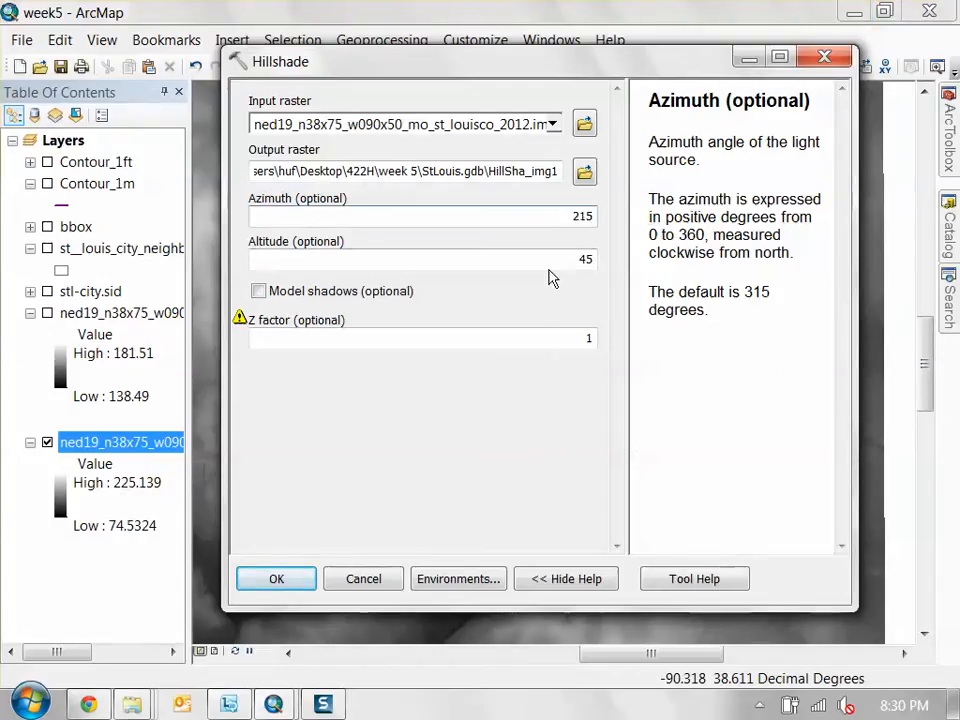
click(560, 259)
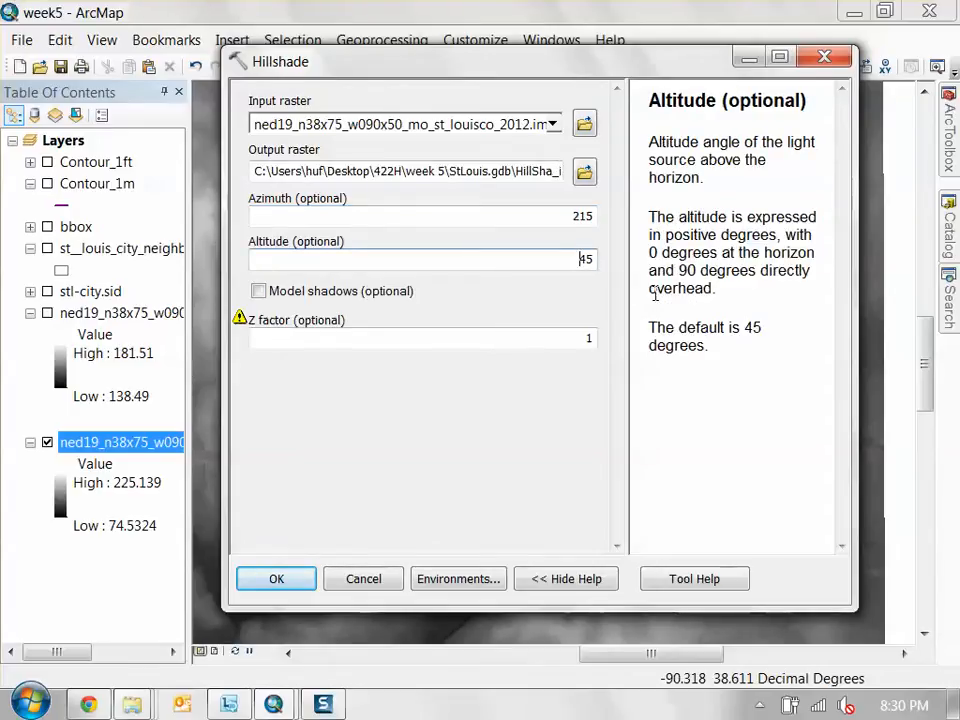
double_click(585, 259)
click(463, 341)
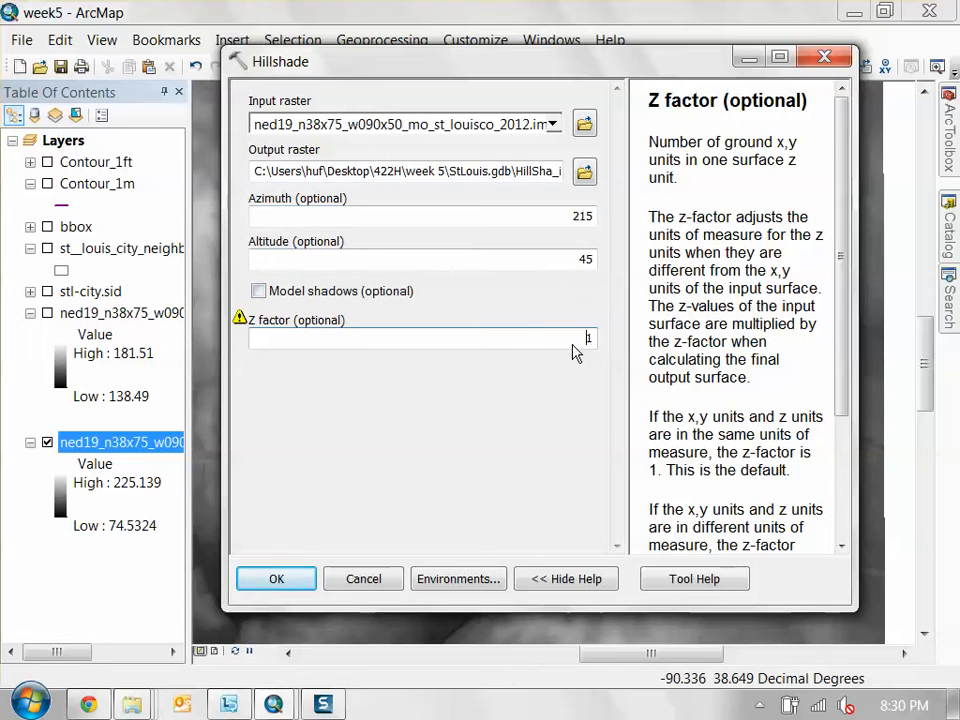
drag(608, 72, 604, 127)
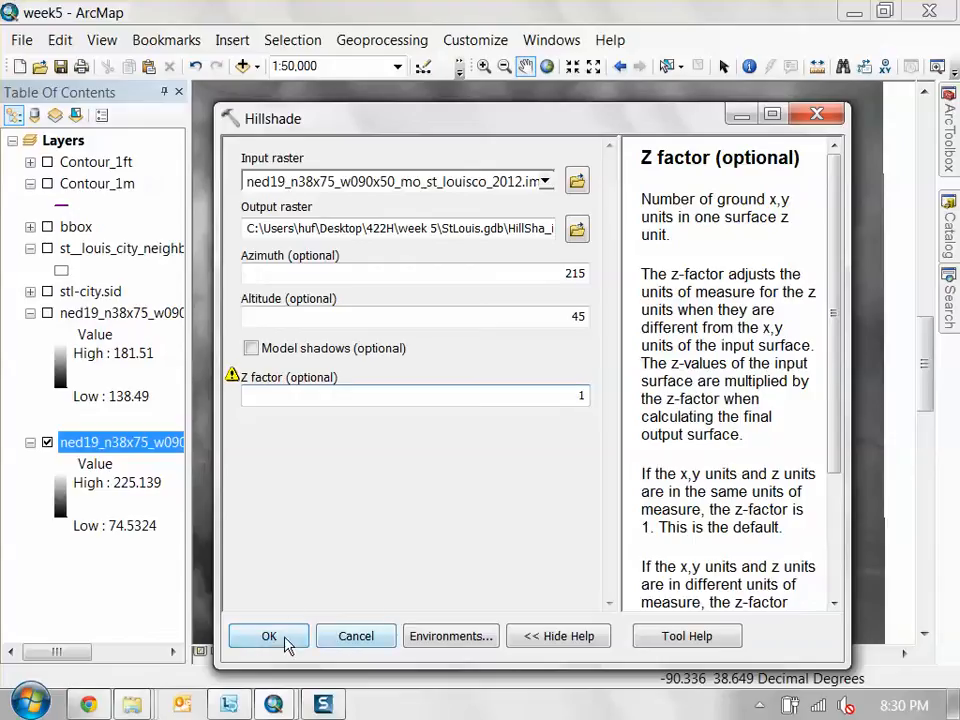
click(816, 114)
- Change the Extent option under Processing Extent in the geoprocessing environment settings
scroll(572, 400, down, 4)
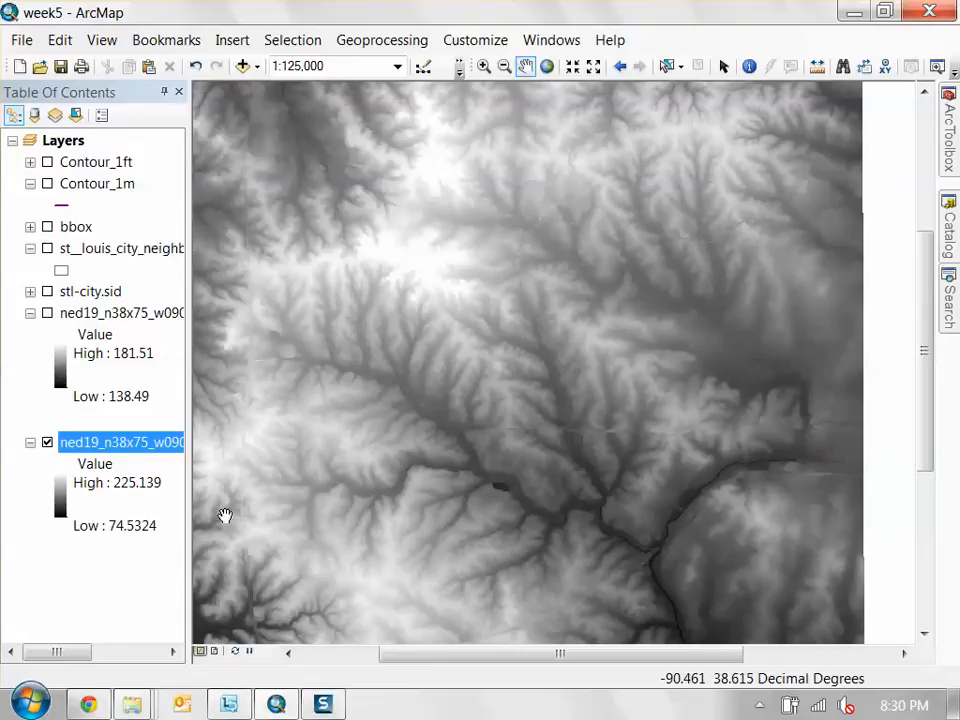
scroll(673, 392, up, 3)
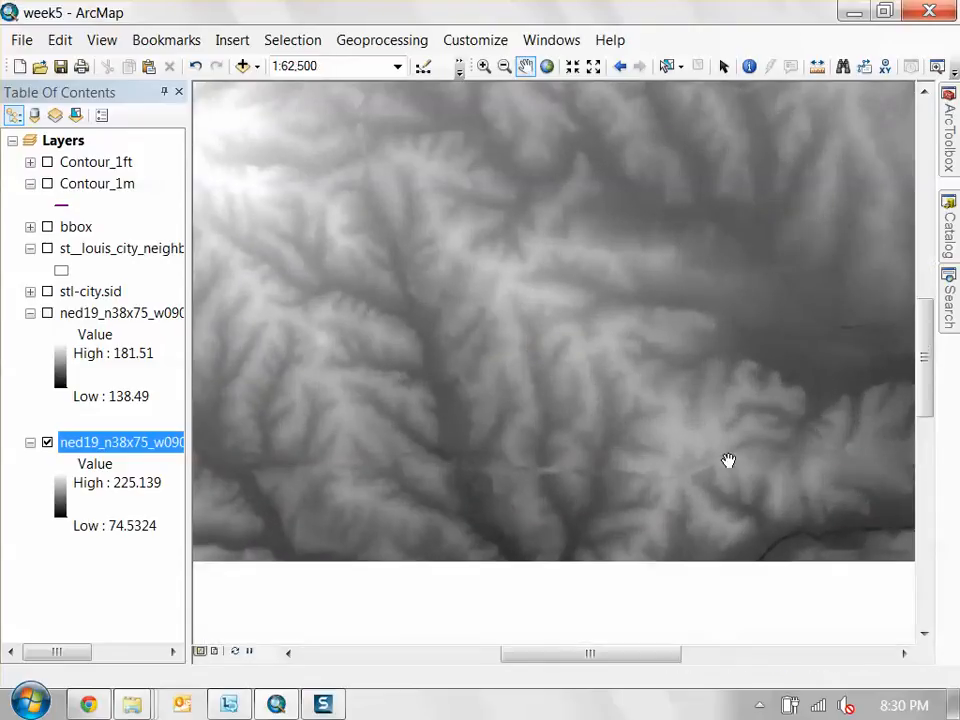
drag(744, 441, 614, 494)
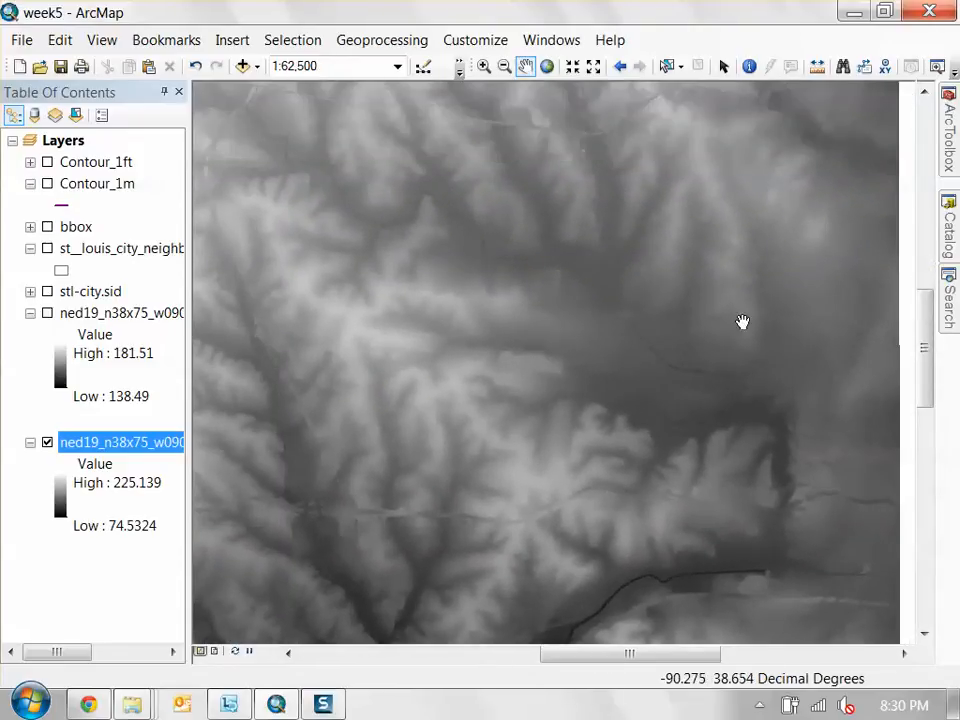
scroll(680, 410, up, 2)
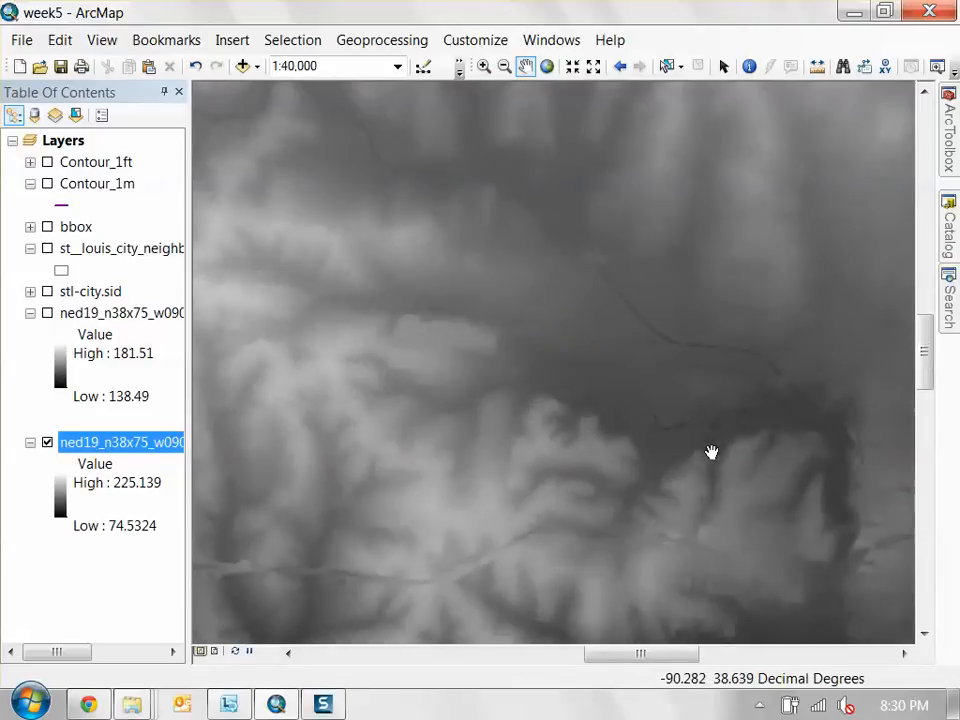
drag(711, 452, 705, 501)
drag(426, 429, 491, 317)
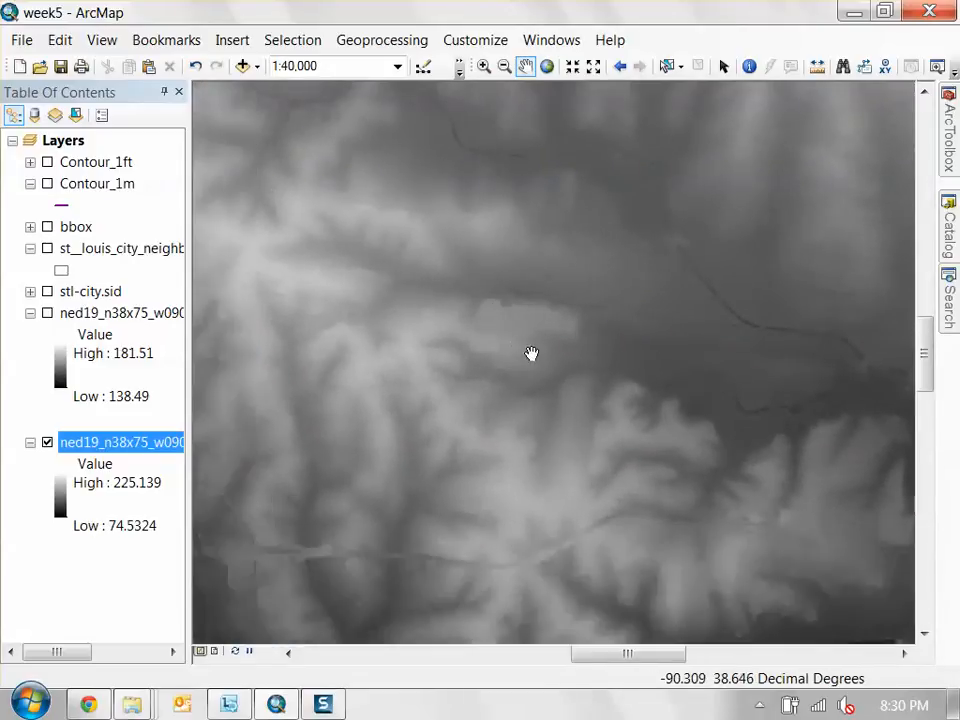
drag(649, 371, 635, 344)
click(292, 40)
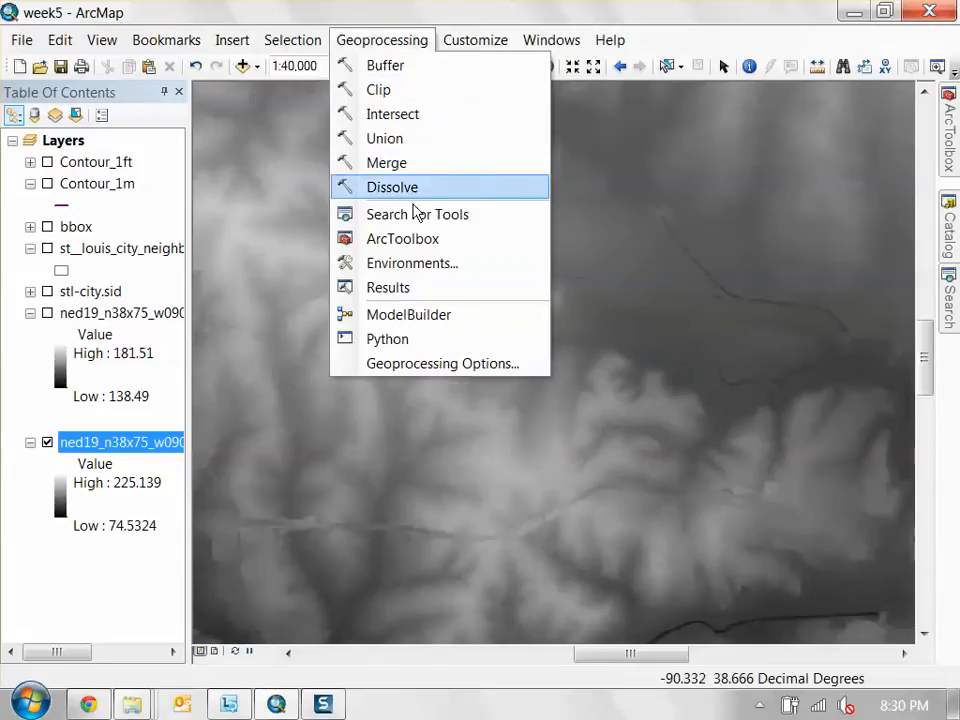
click(436, 266)
click(335, 207)
click(358, 252)
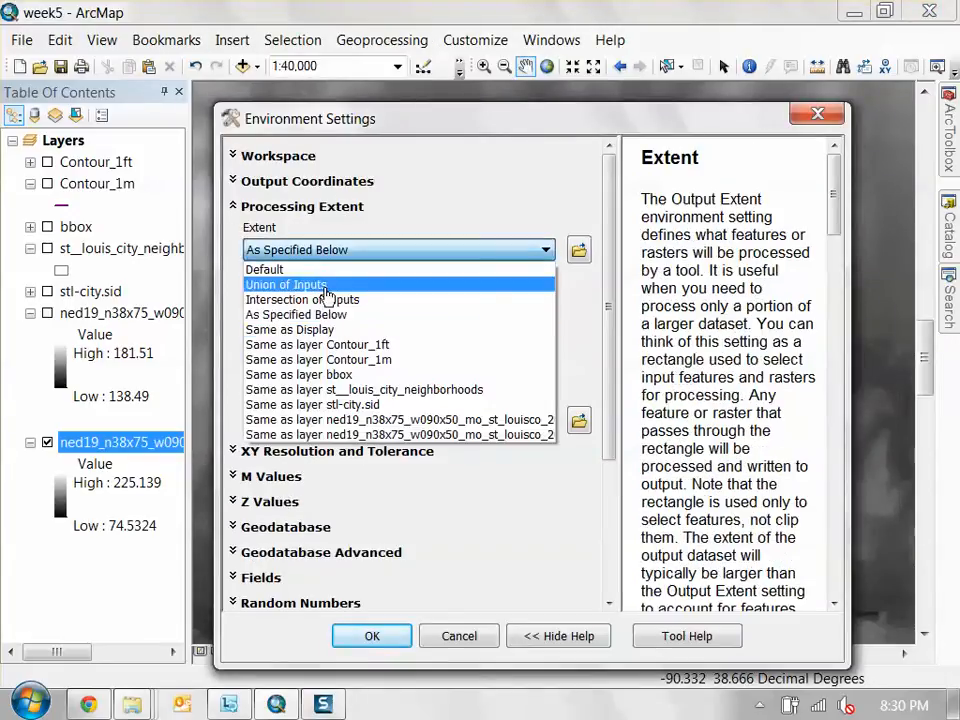
click(322, 395)
click(375, 636)
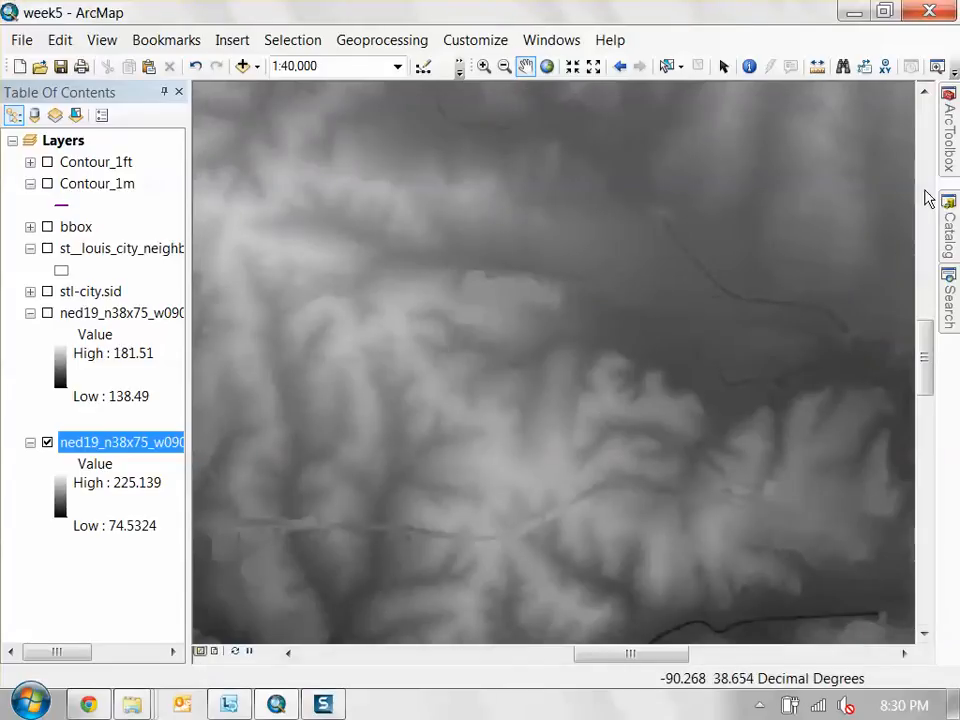
- Run Hillshade on the visible ned19_n38x75_w090x50_mo_st_louisco_2012 raster with azimuth 215 and the default altitude and Z factor
click(948, 142)
double_click(760, 467)
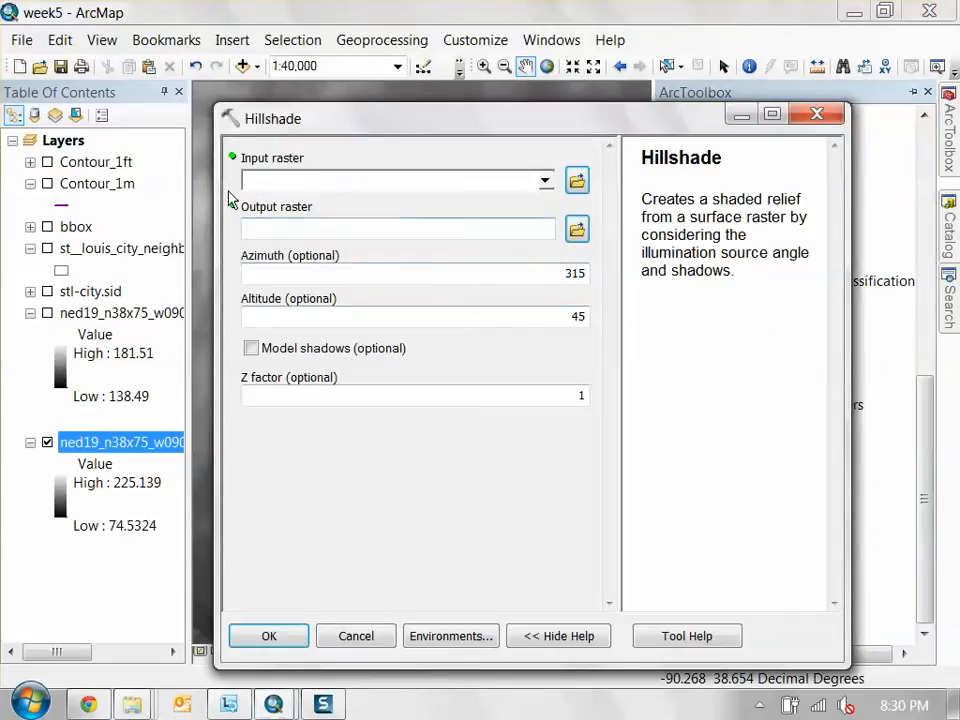
drag(110, 442, 388, 190)
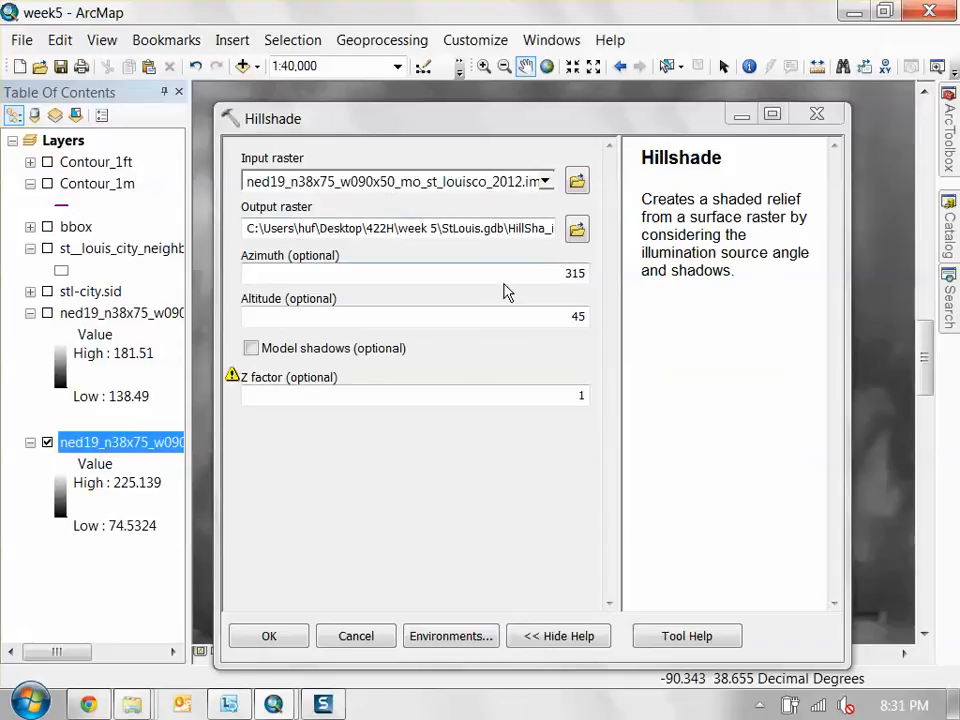
double_click(568, 274)
text(215)
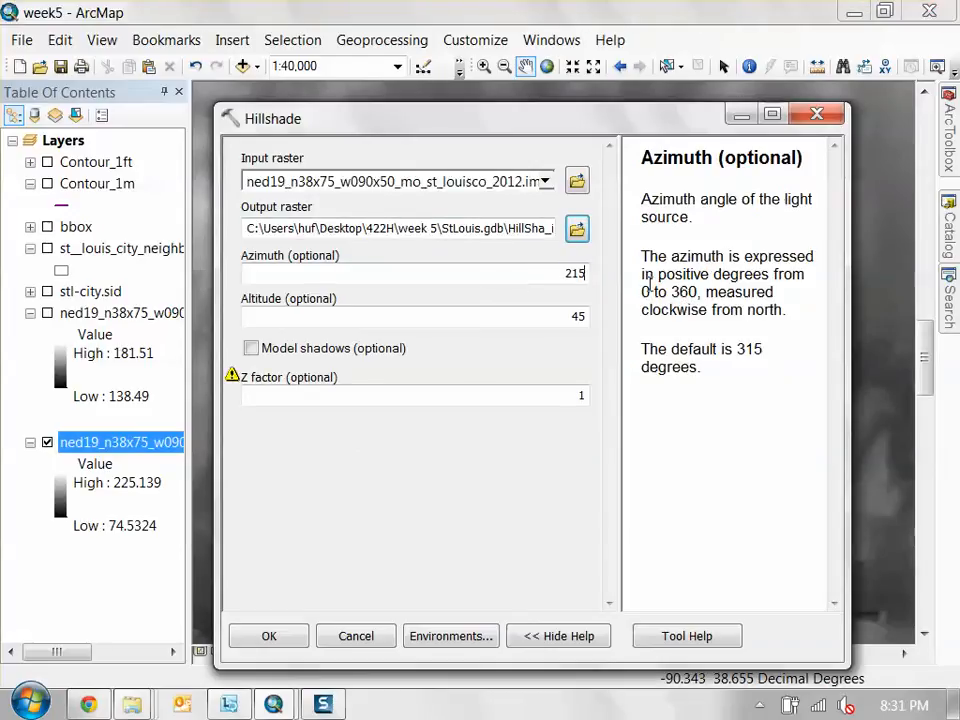
double_click(576, 396)
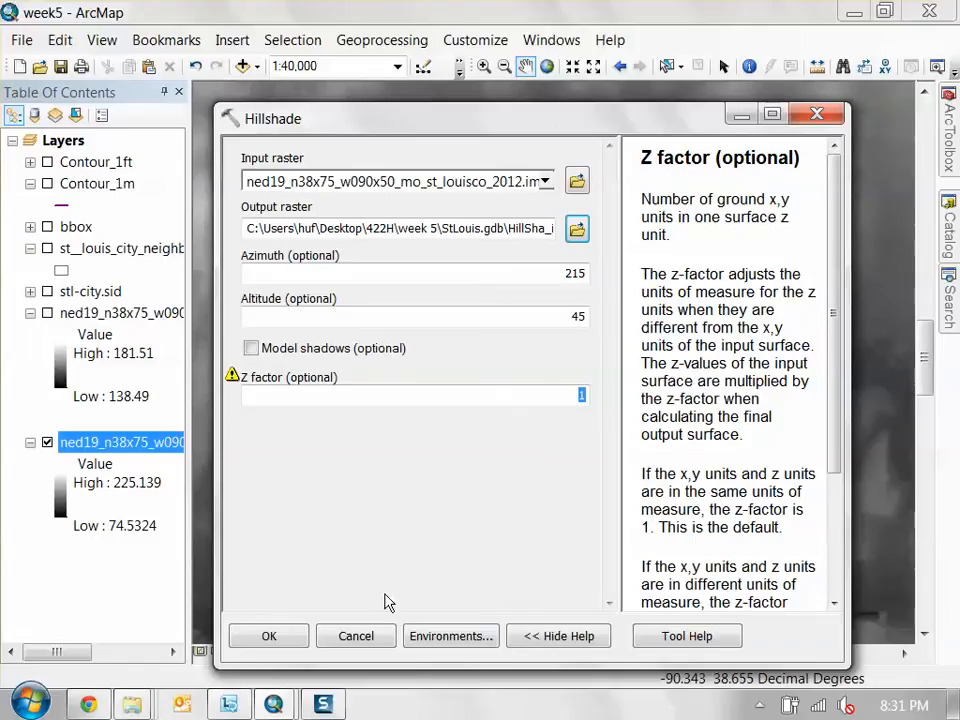
click(296, 641)
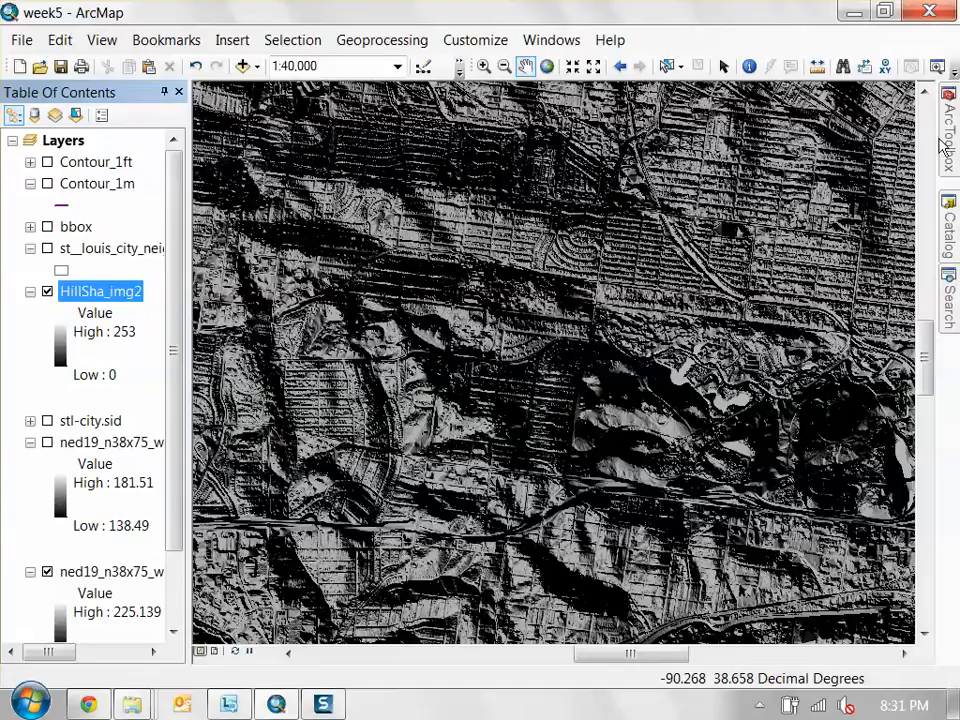
- Keep the ArcToolbox pane docked open beside the map, and briefly show the Contour_1m layer over the hillshade before hiding it again
mouse_move(945, 140)
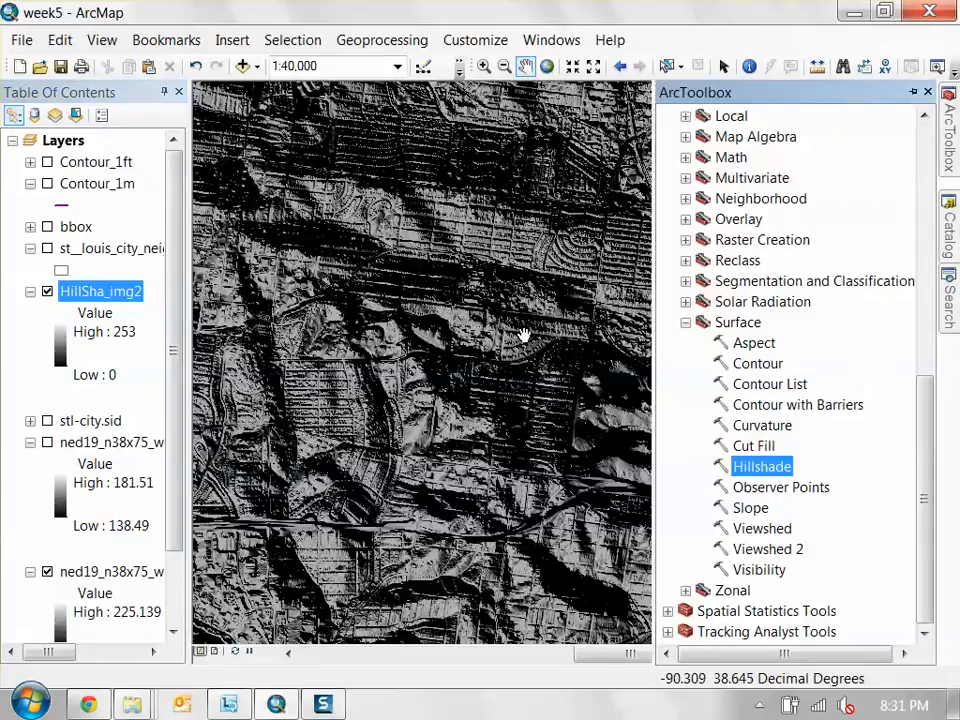
click(914, 92)
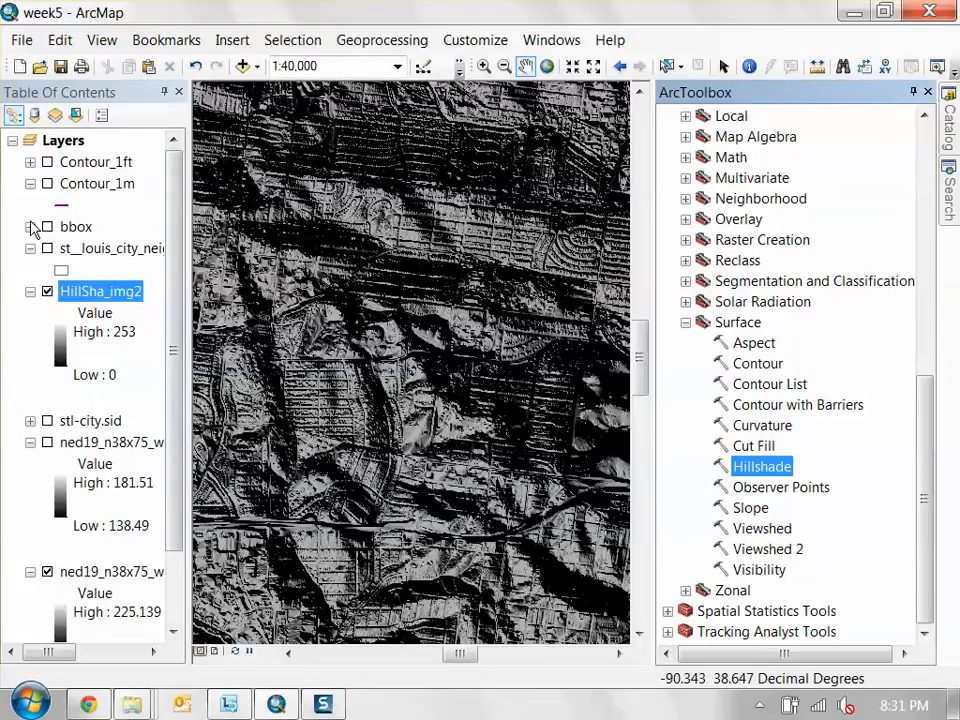
click(66, 184)
click(47, 184)
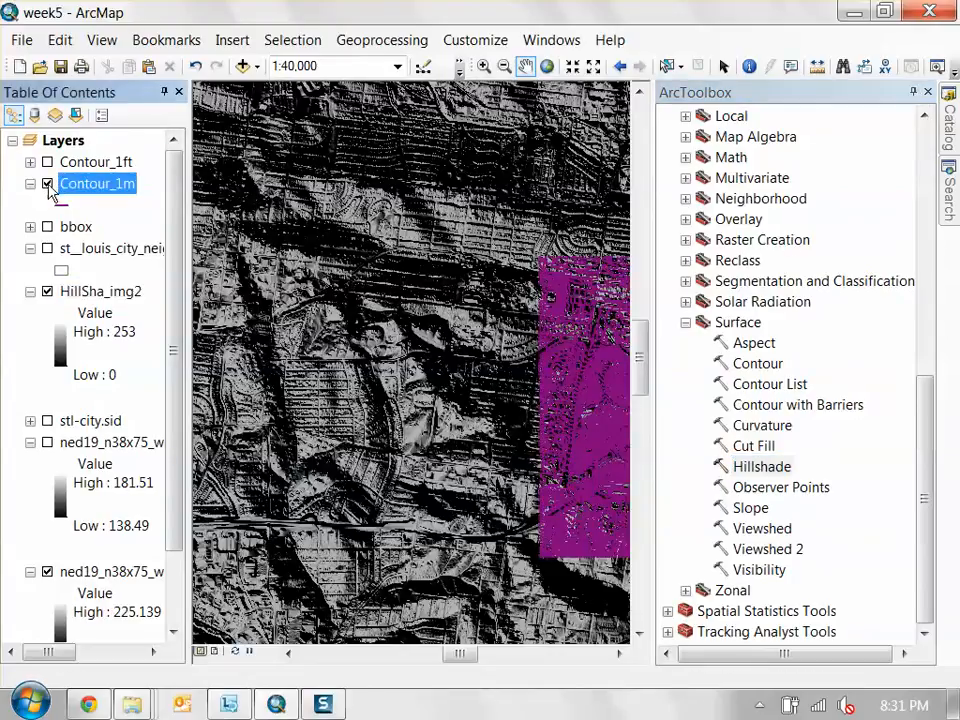
click(47, 185)
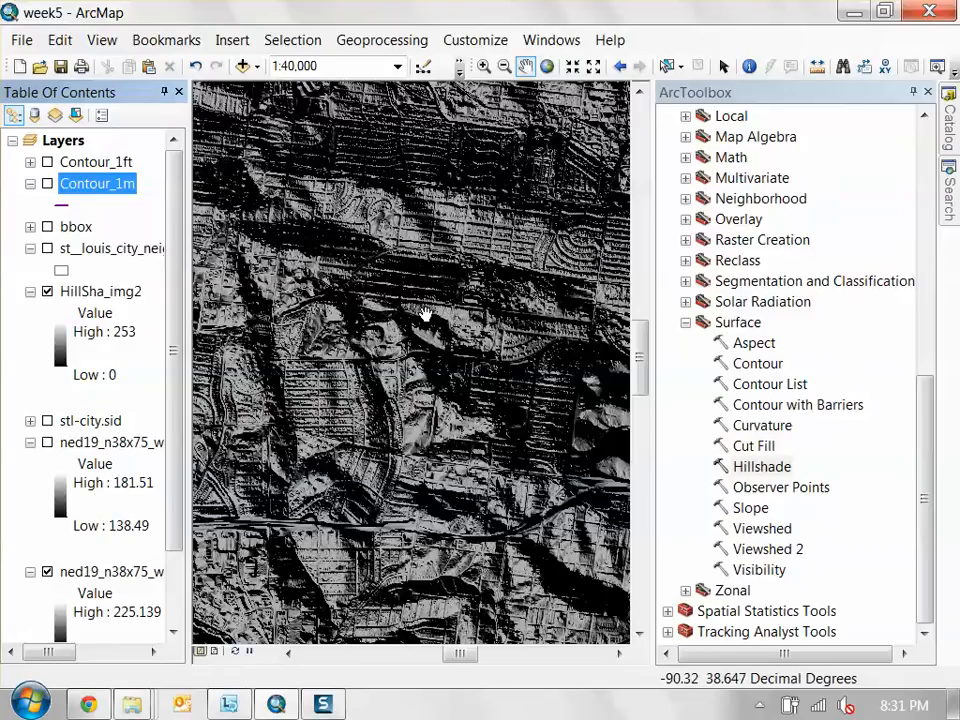
- Run Hillshade on the visible ned19_n38x75_w090x50_mo_st_louisco_2012.img raster with azimuth 200 and Z factor .1
double_click(773, 468)
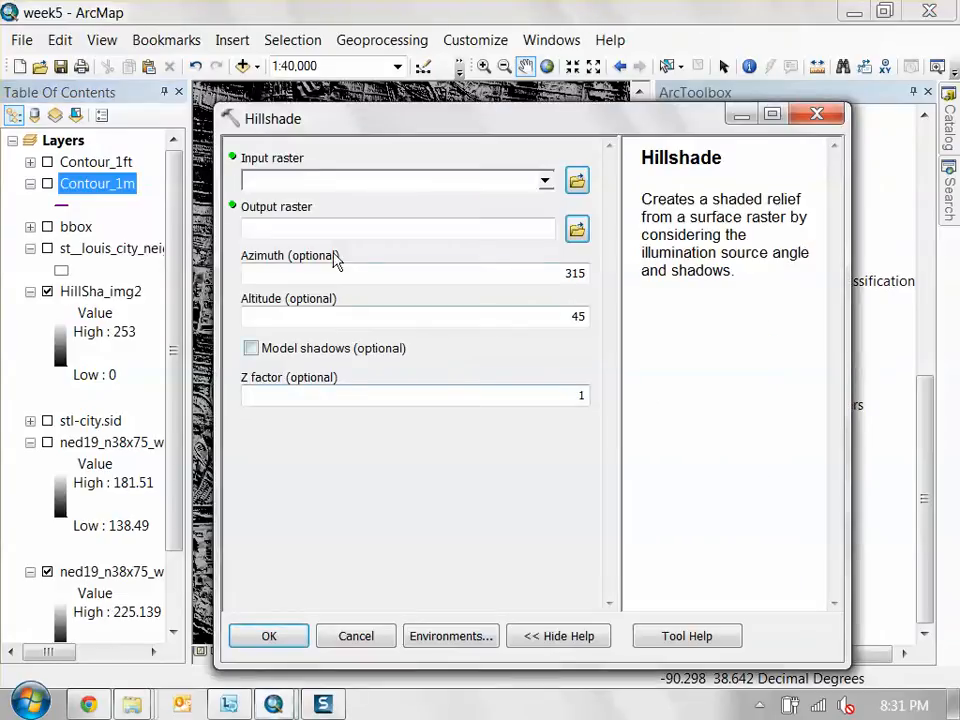
drag(100, 572, 400, 190)
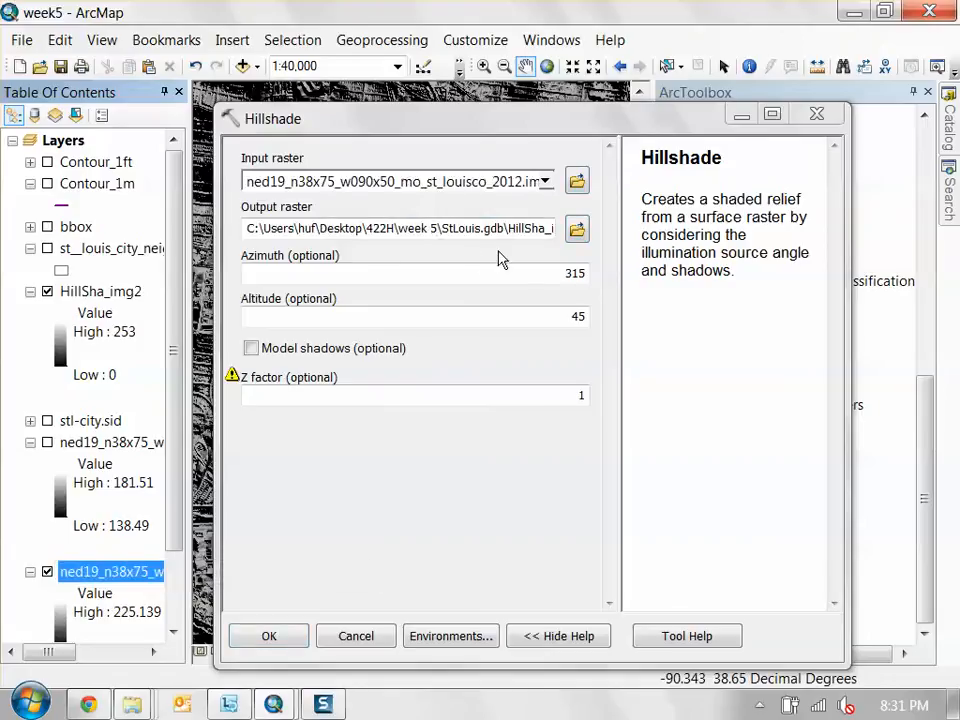
double_click(574, 273)
text(200)
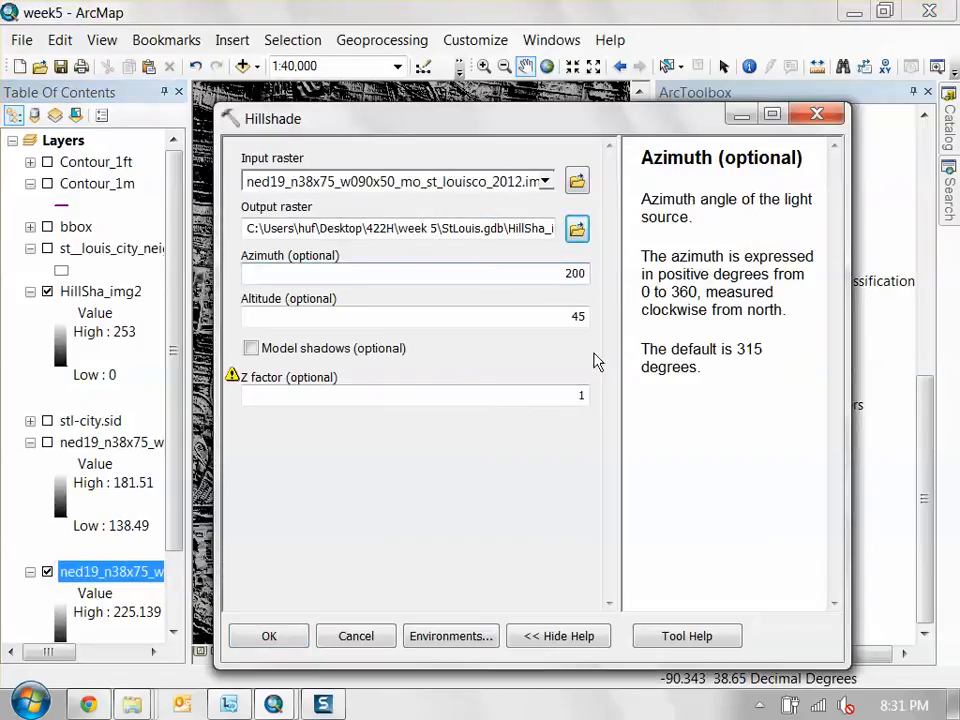
double_click(547, 396)
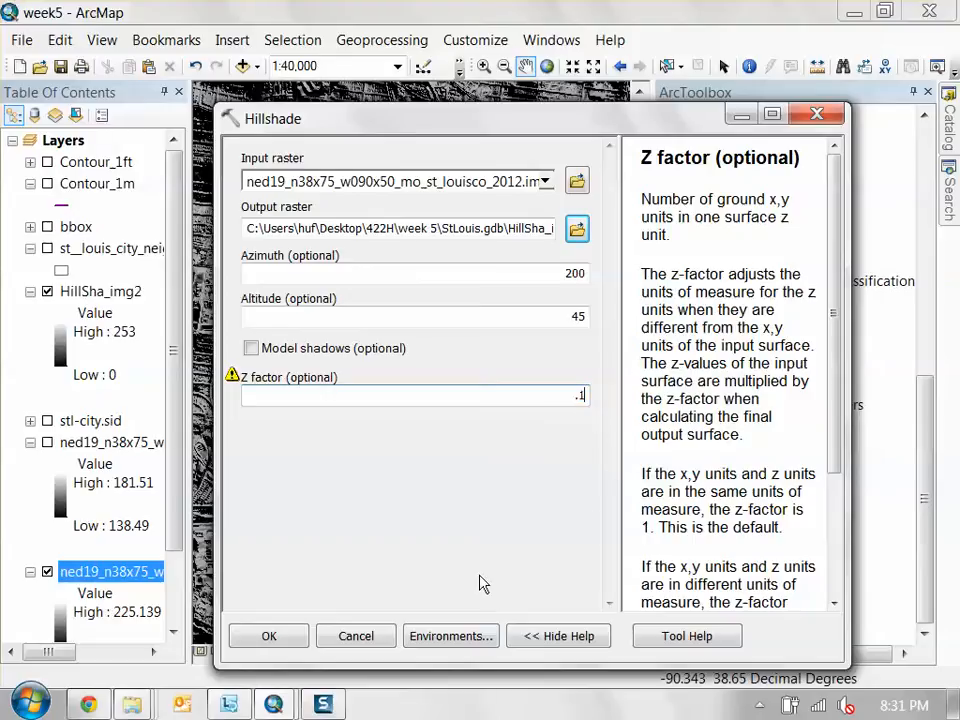
click(294, 644)
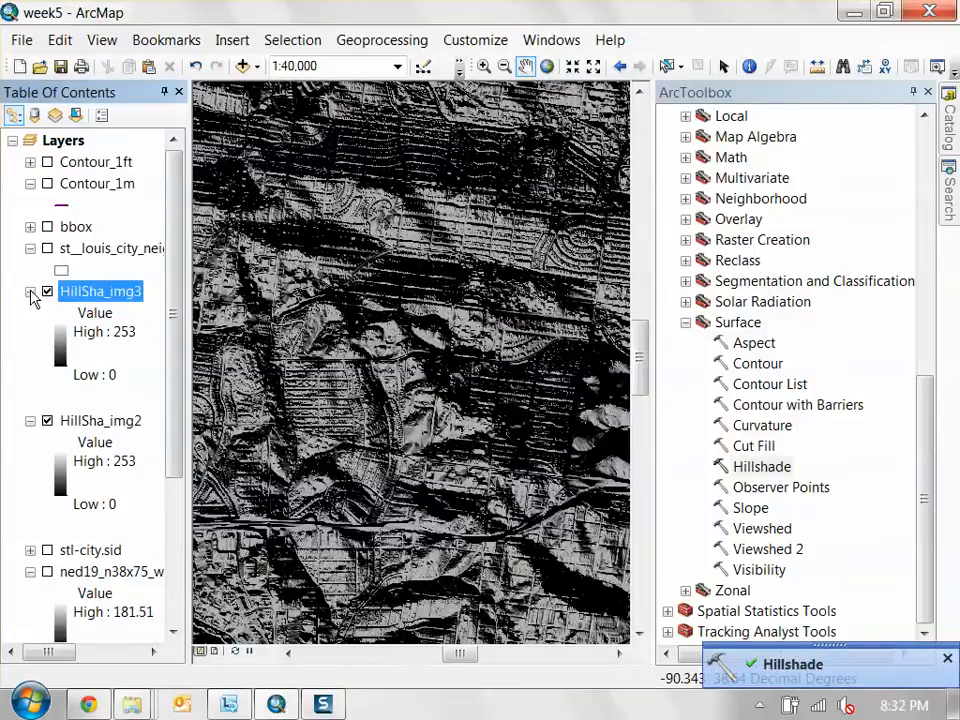
- Collapse the legends of HillSha_img3 and HillSha_img2, hide HillSha_img2, and toggle HillSha_img3 off and on
click(31, 291)
click(31, 313)
click(47, 313)
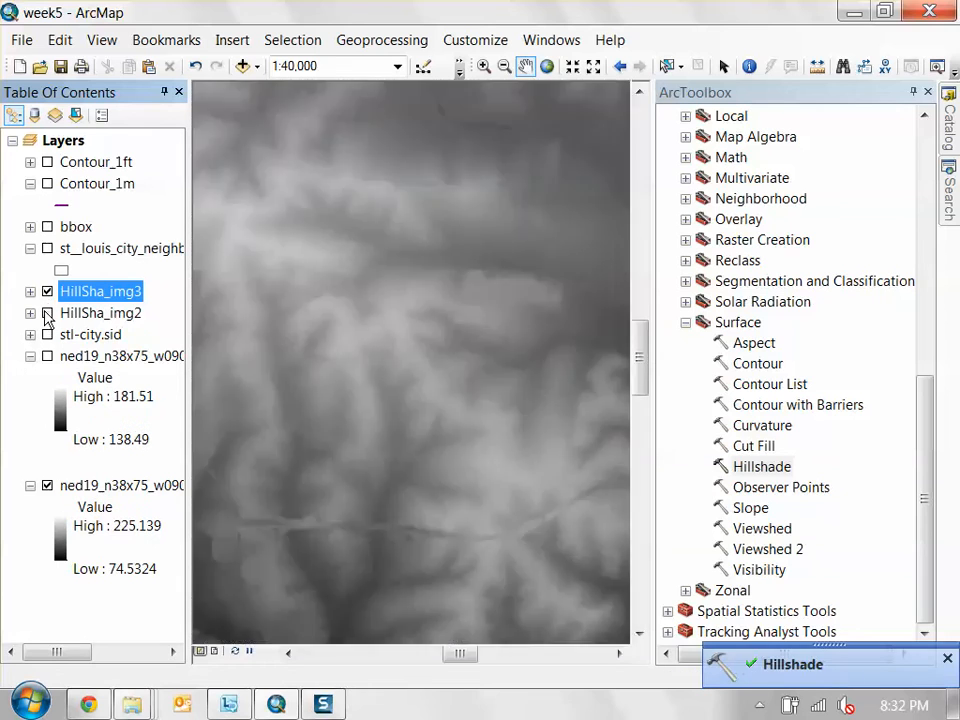
click(47, 291)
click(47, 291)
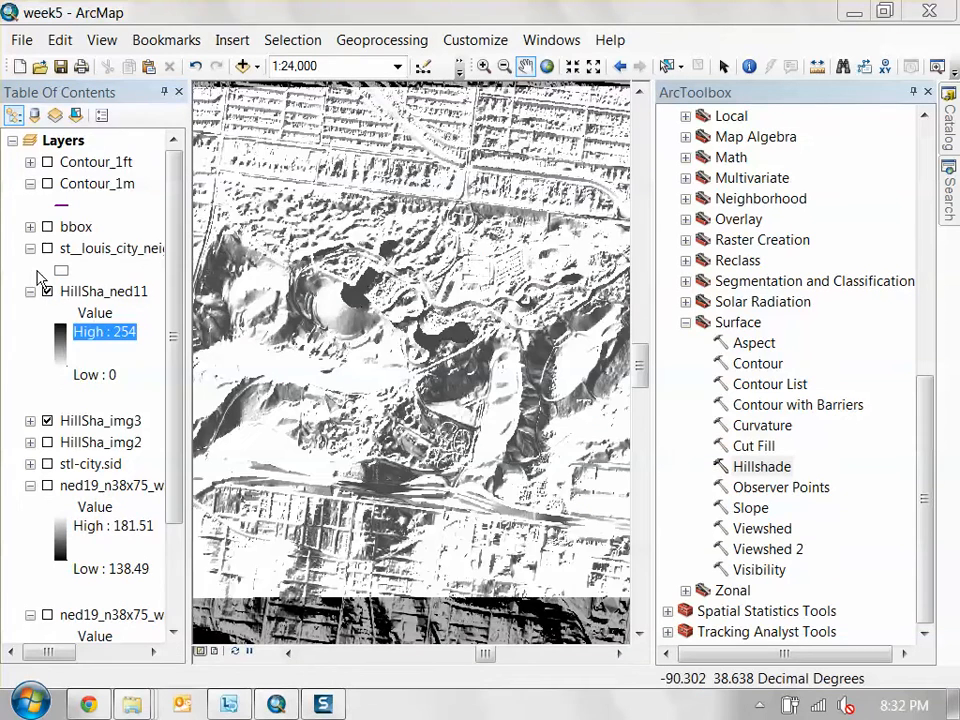
- Hide the HillSha_ned11 layer and collapse its legend, and hide HillSha_img3 as well
click(47, 291)
click(31, 291)
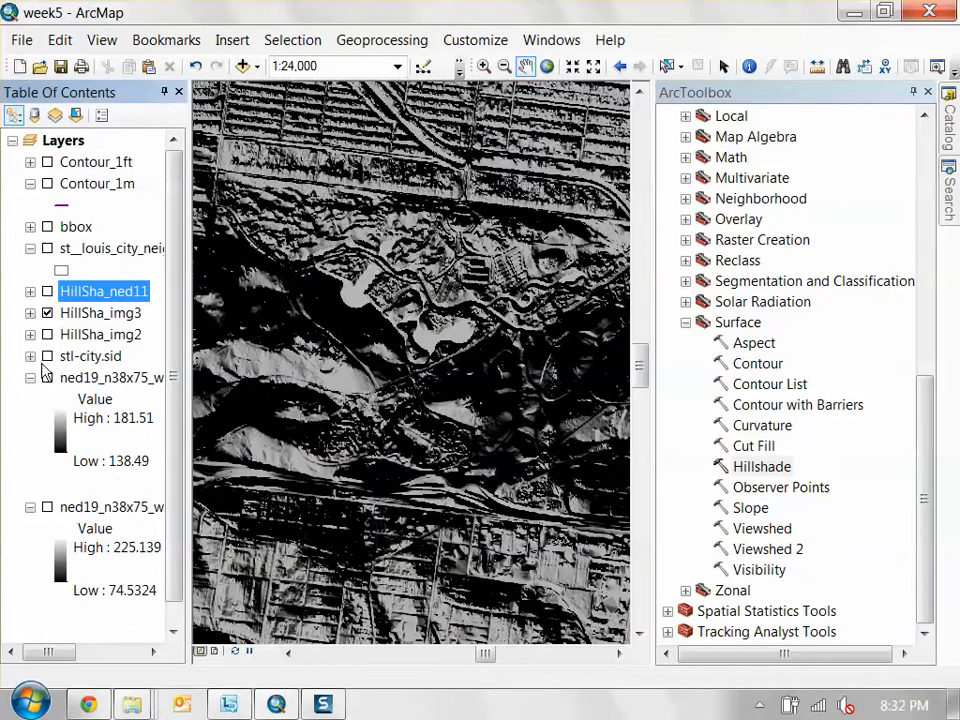
click(47, 313)
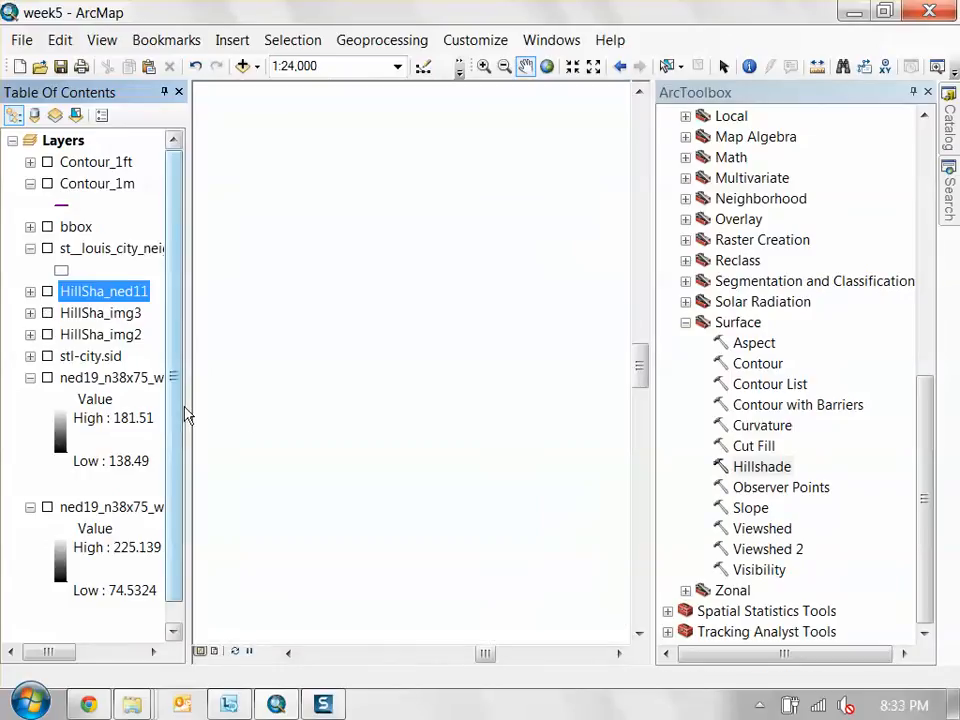
- Open the Slope surface tool and use the ned19_n38x75_w090x50_mo_st_louisco_20121 raster as its input
click(768, 448)
click(752, 509)
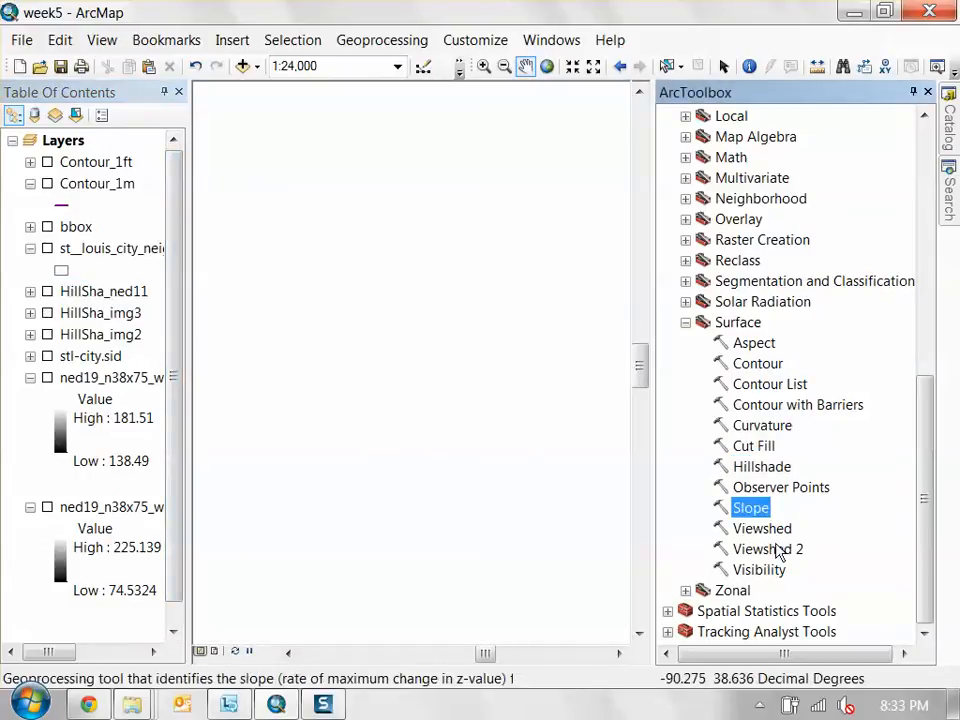
double_click(752, 509)
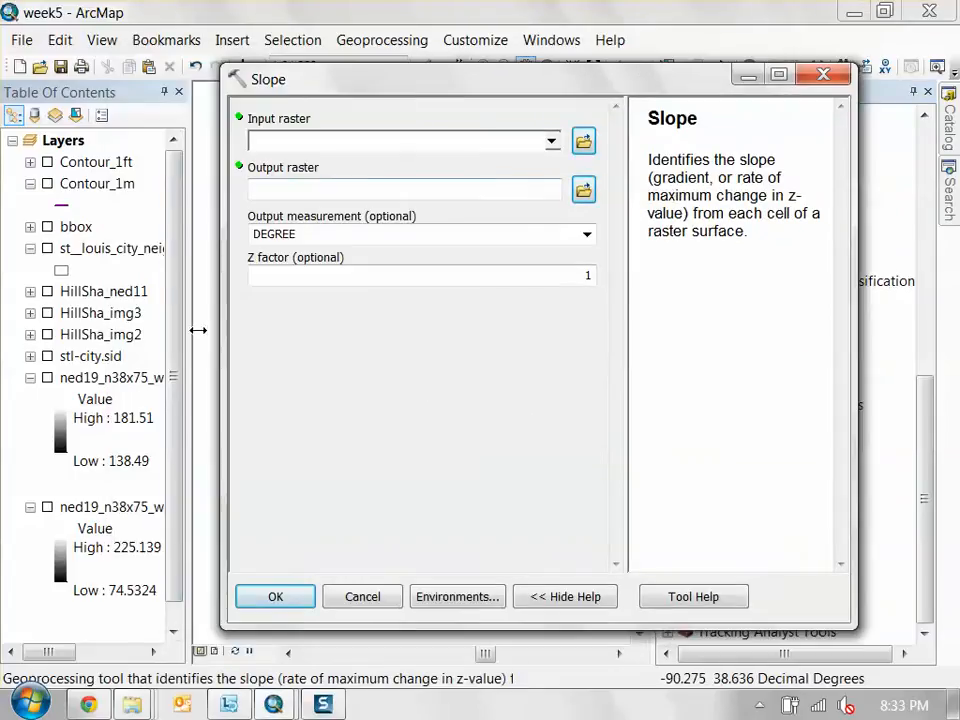
mouse_move(507, 91)
mouse_down()
mouse_move(193, 176)
mouse_move(504, 87)
mouse_up()
drag(100, 378, 374, 146)
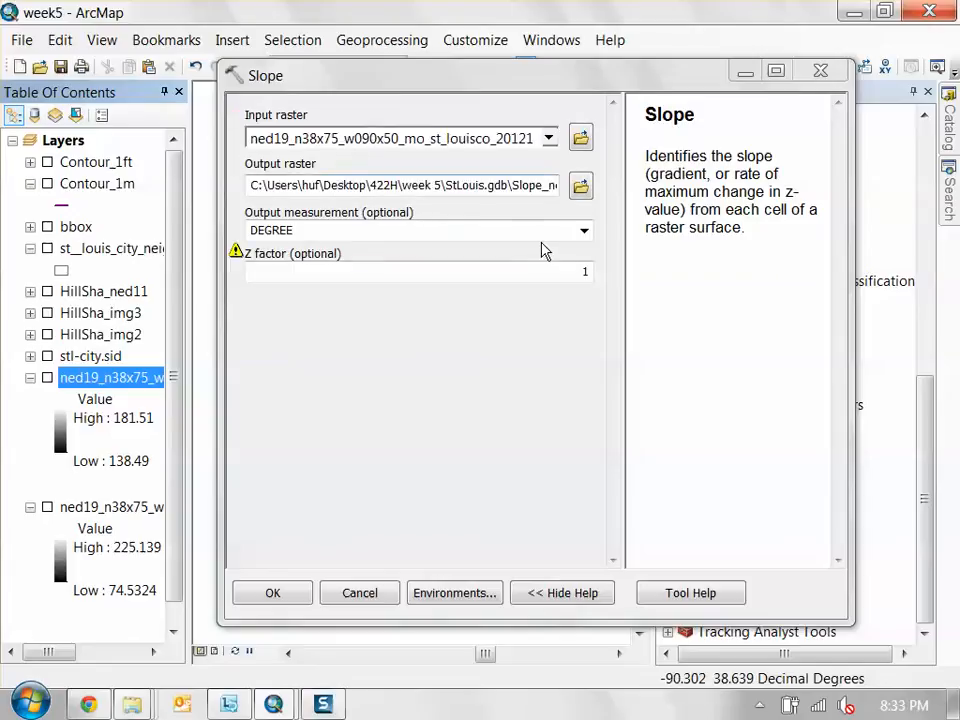
- Set the slope output measurement to PERCENT_RISE and the Z factor to 3.28084, and run the tool
click(589, 232)
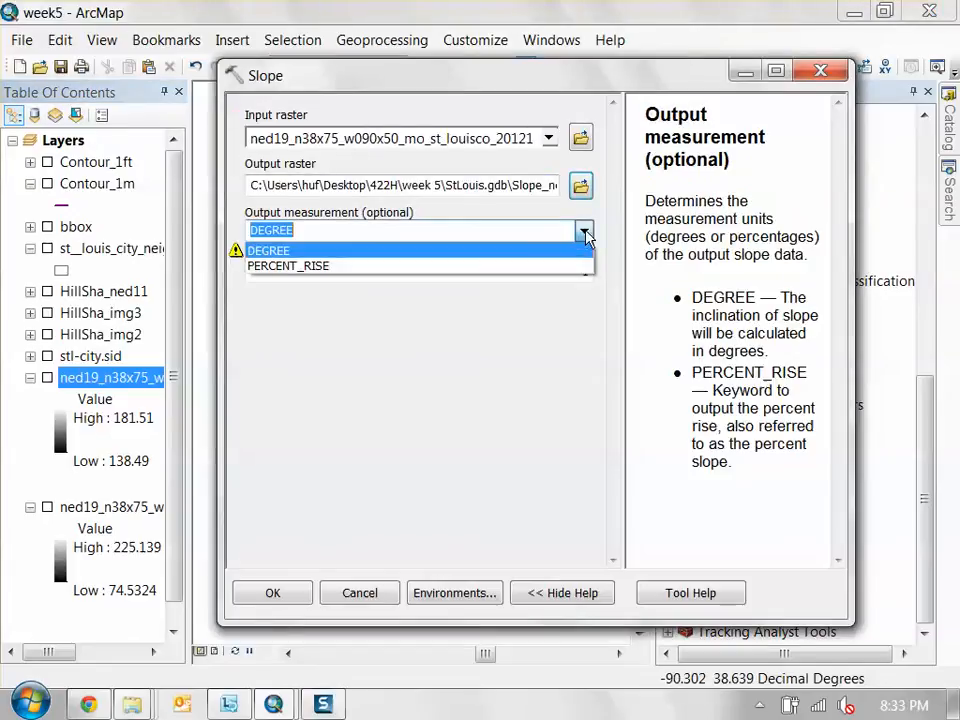
click(289, 266)
click(510, 273)
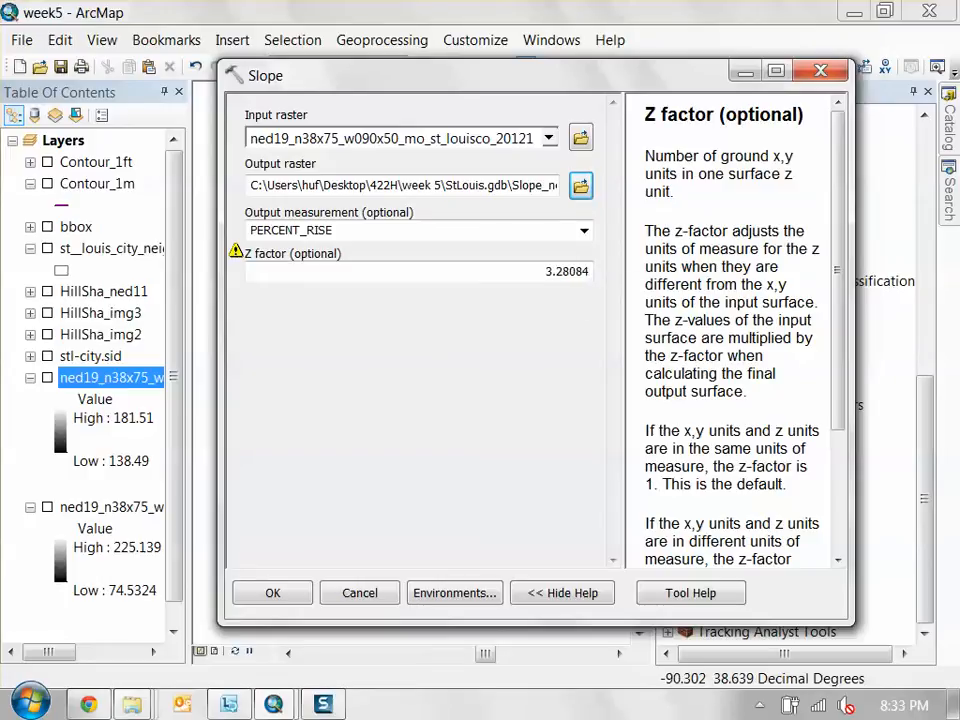
click(270, 594)
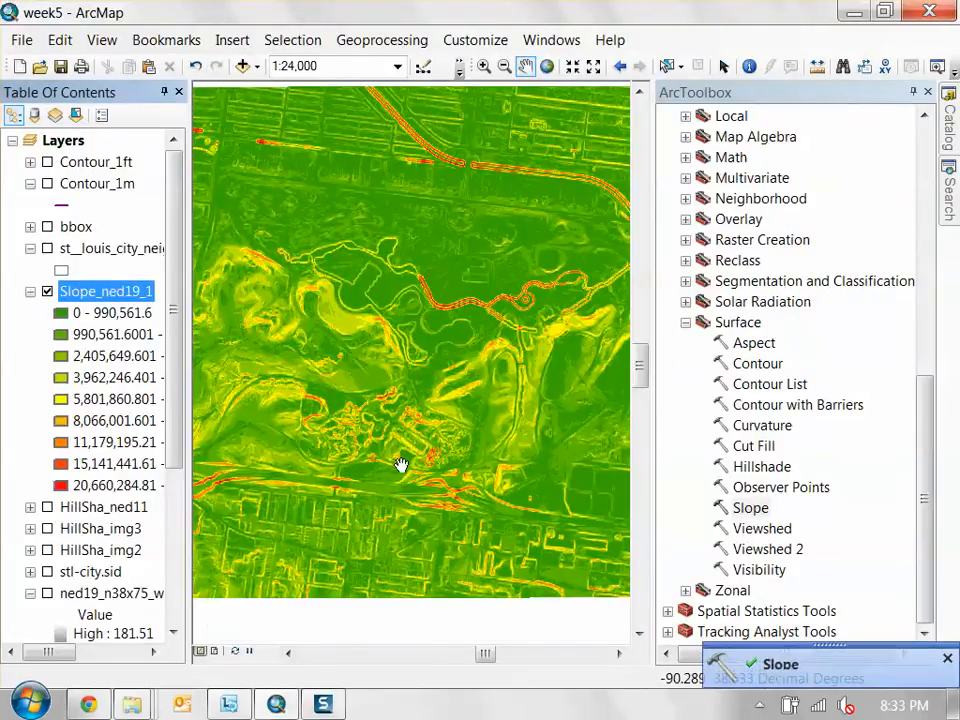
- Examine the new slope raster at several scales, comparing steep and flat areas along the roads, hills and park
scroll(451, 468, down, 3)
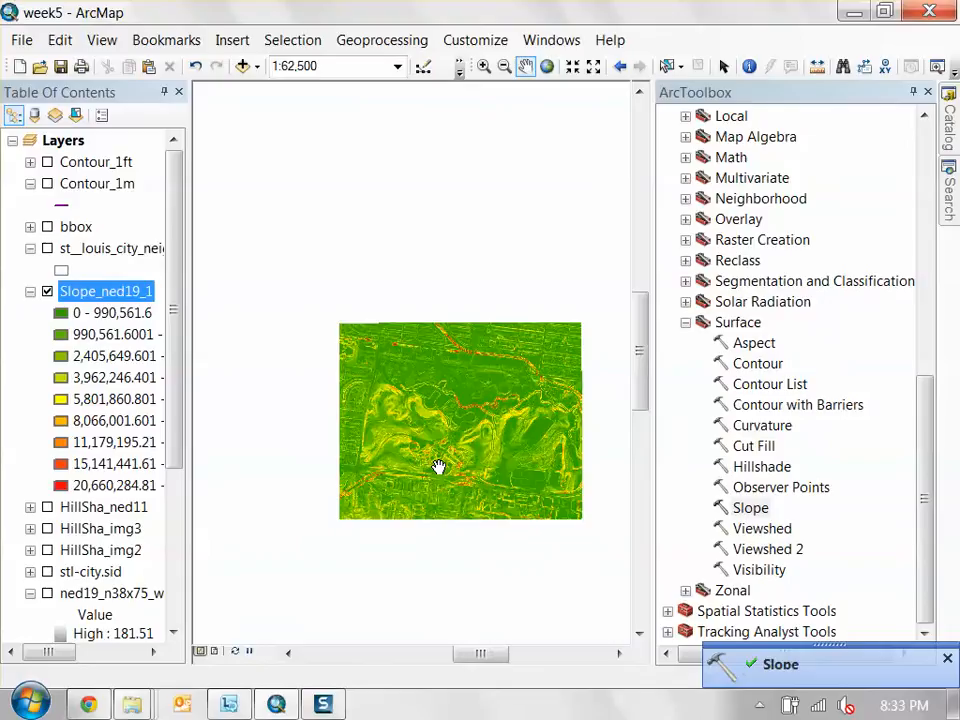
scroll(494, 450, up, 3)
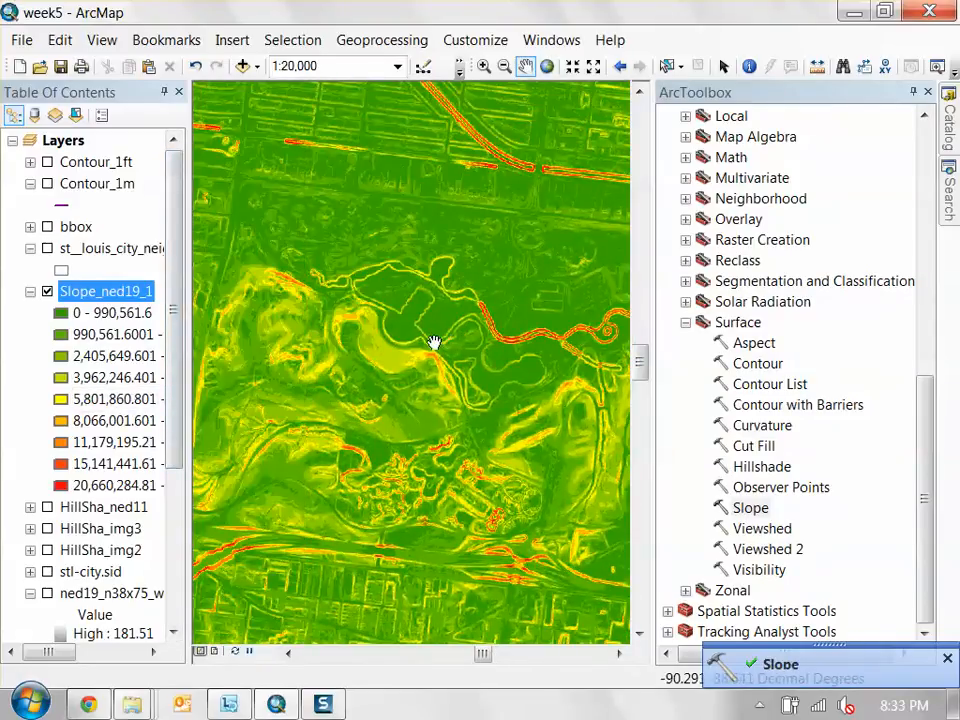
drag(378, 397, 424, 377)
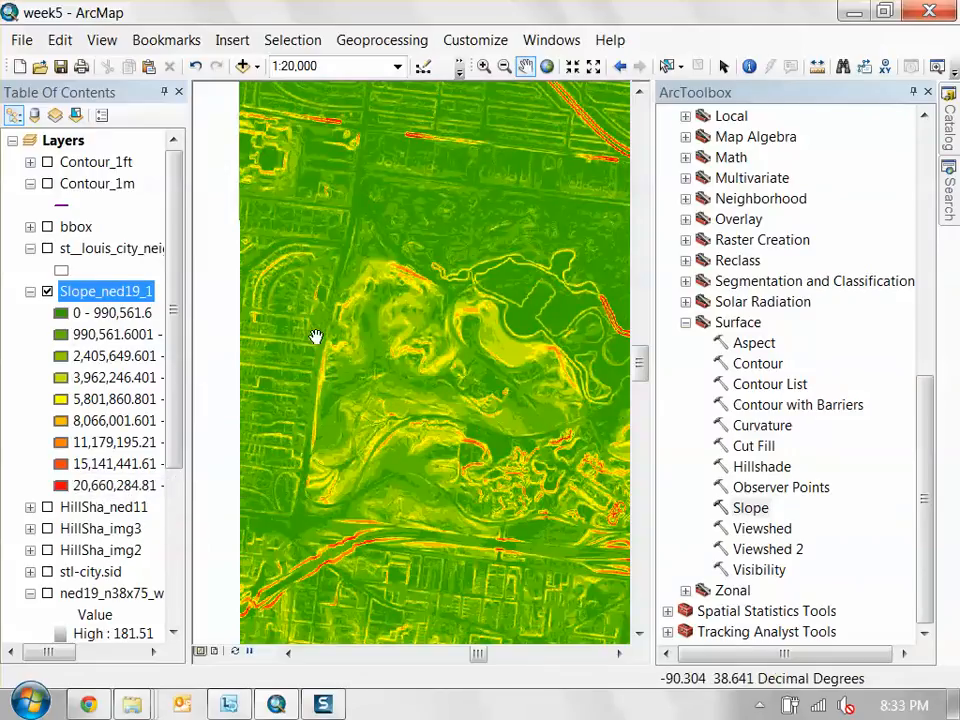
scroll(435, 405, up, 2)
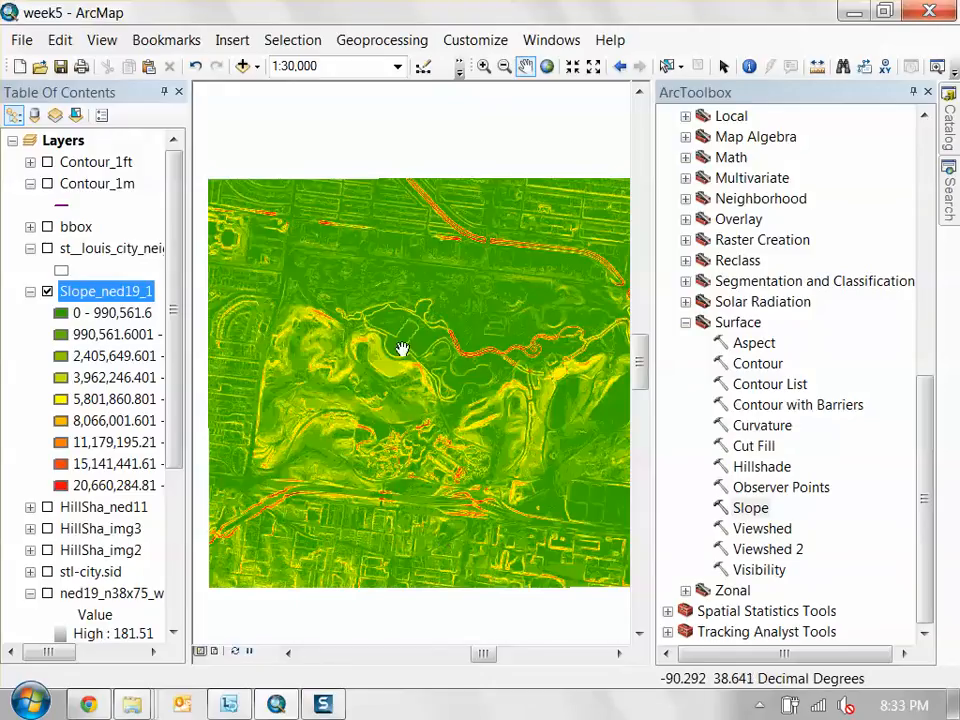
scroll(377, 369, down, 2)
scroll(375, 368, up, 3)
scroll(375, 368, up, 1)
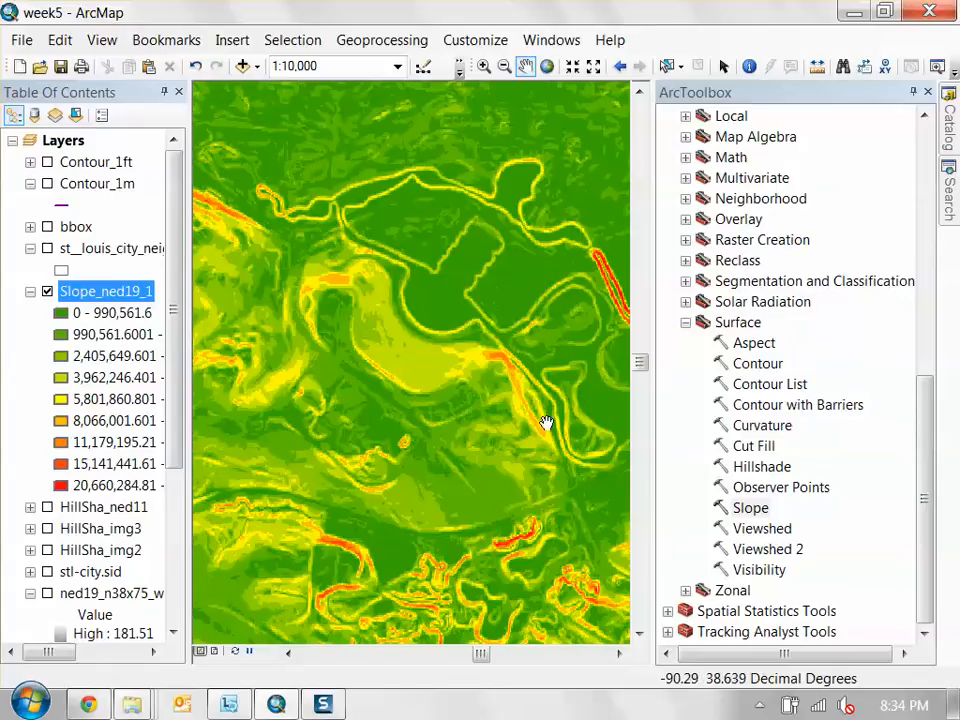
drag(376, 366, 336, 386)
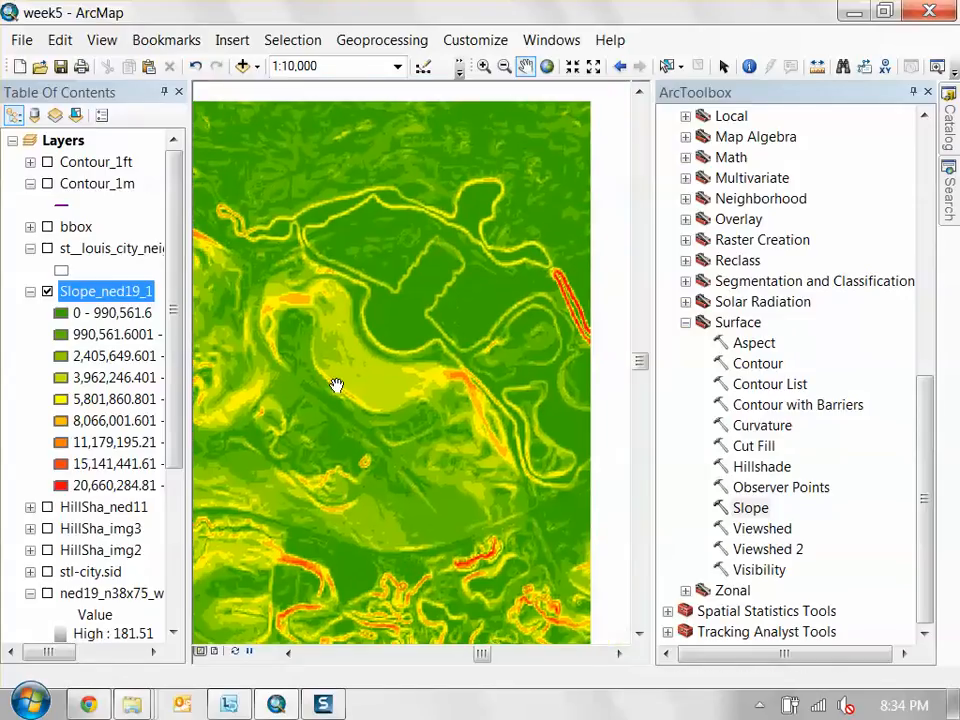
- Run Contour on the Slope_ned19_1 raster with a contour interval of 1000000, keeping base contour 0 and Z factor 1
double_click(758, 364)
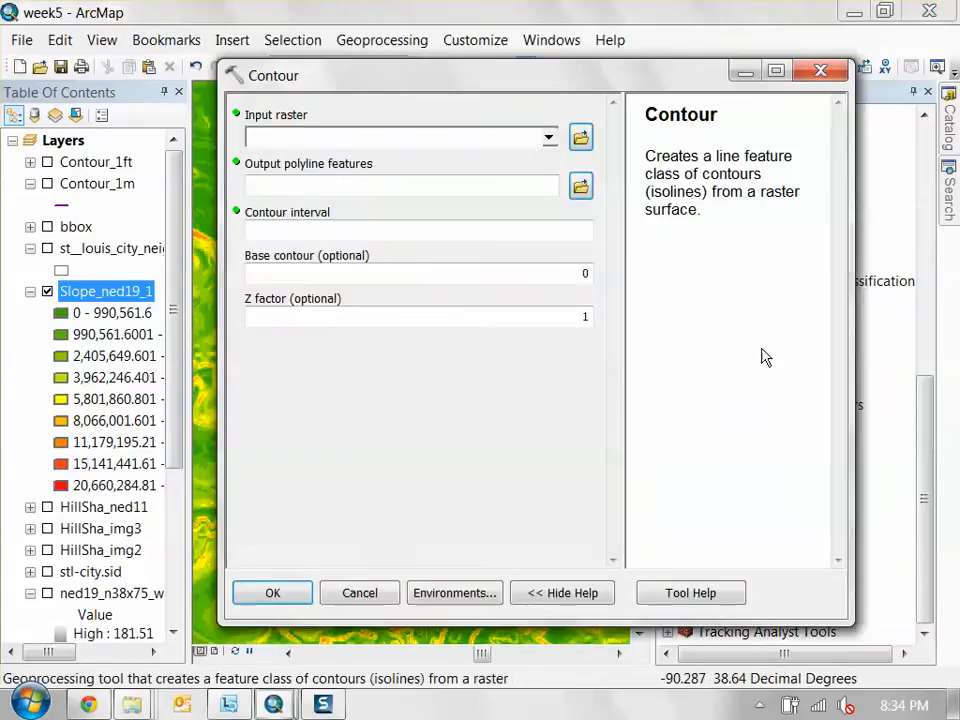
drag(98, 287, 360, 140)
click(434, 238)
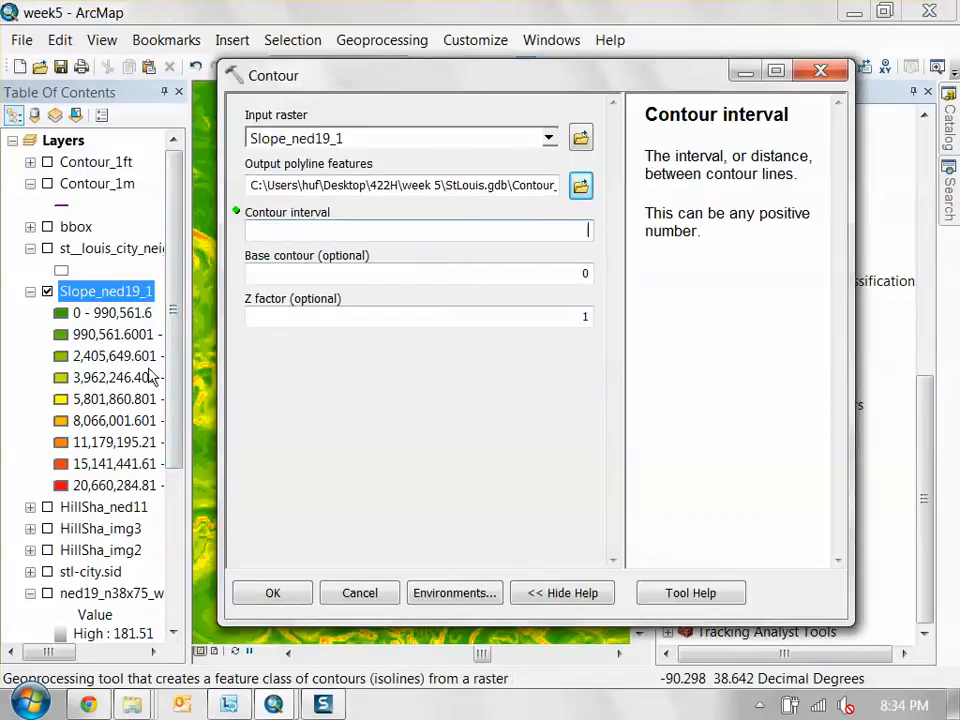
drag(58, 656, 66, 659)
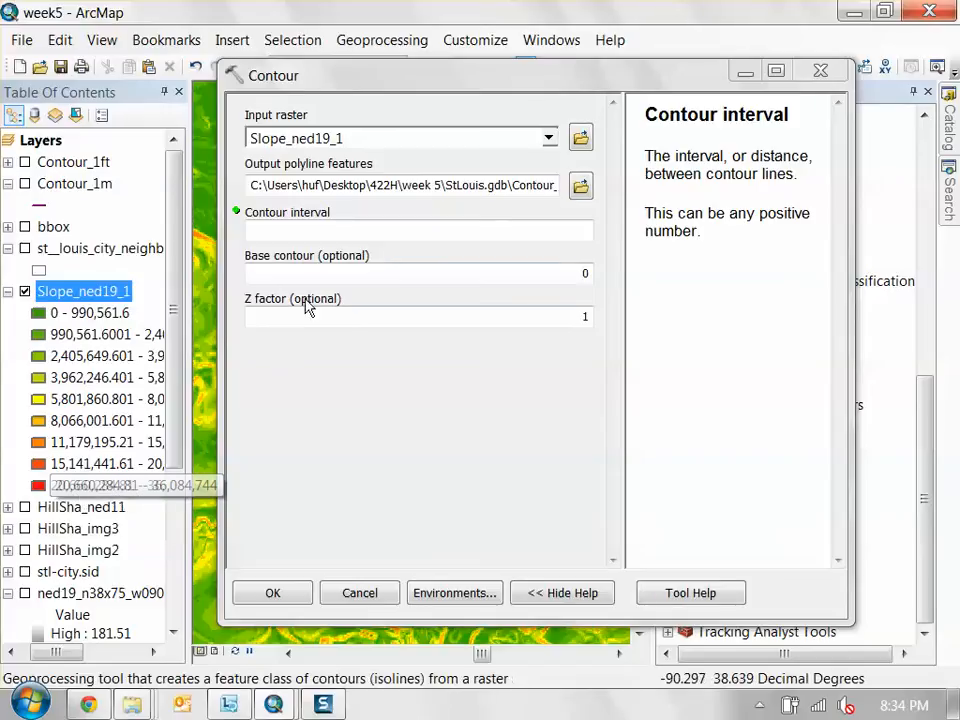
click(387, 240)
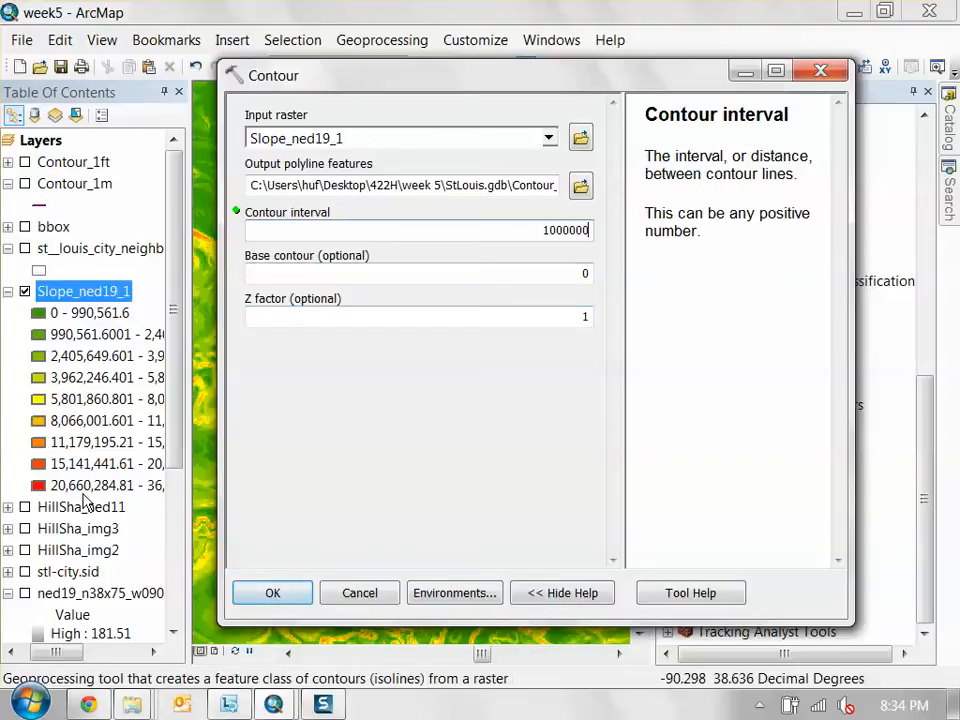
click(273, 593)
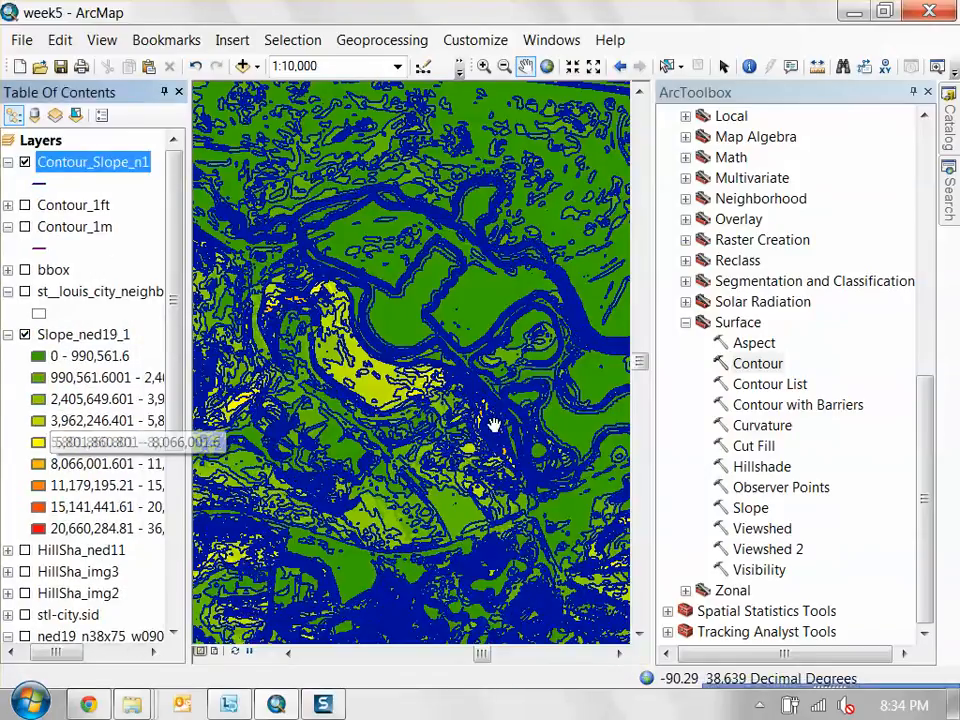
- Collapse the Slope_ned19_1 legend and hide that layer to inspect the slope contour lines on their own
click(8, 334)
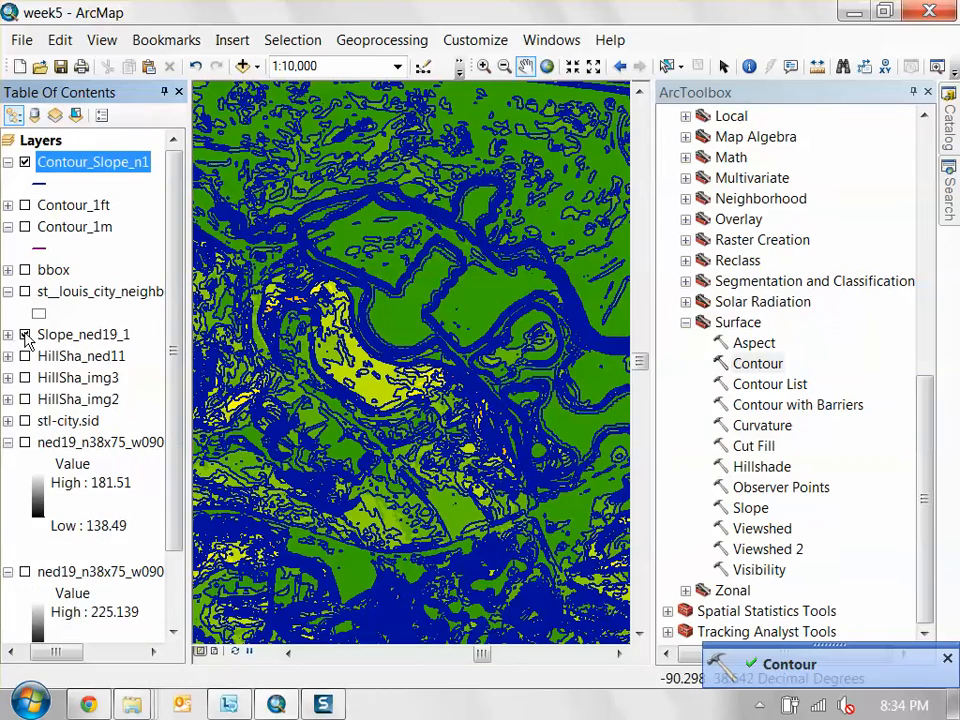
drag(361, 371, 479, 429)
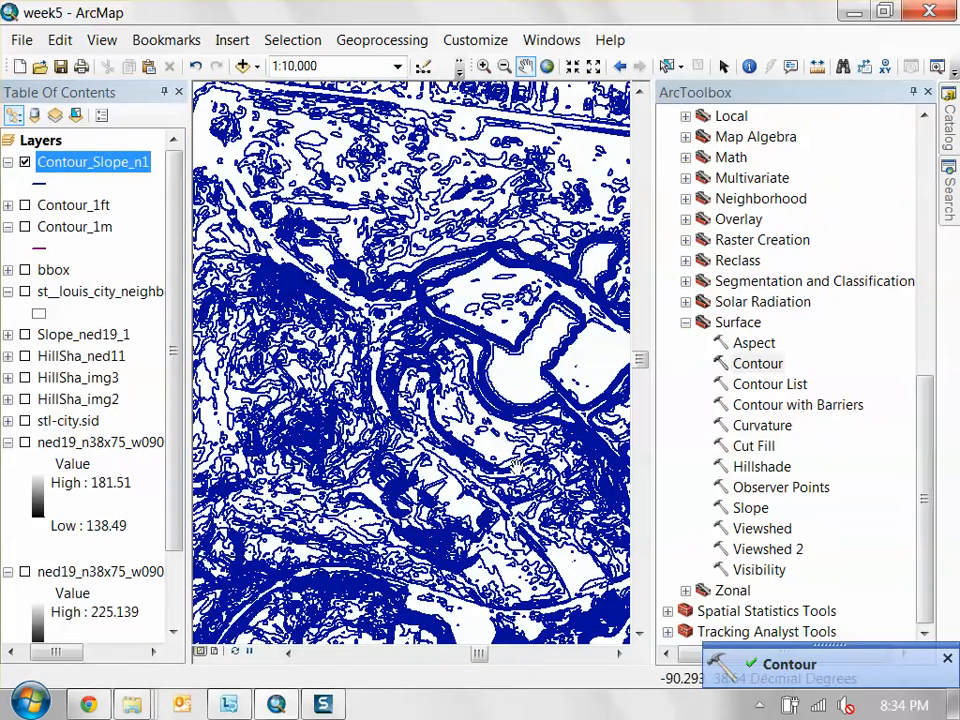
drag(557, 357, 477, 327)
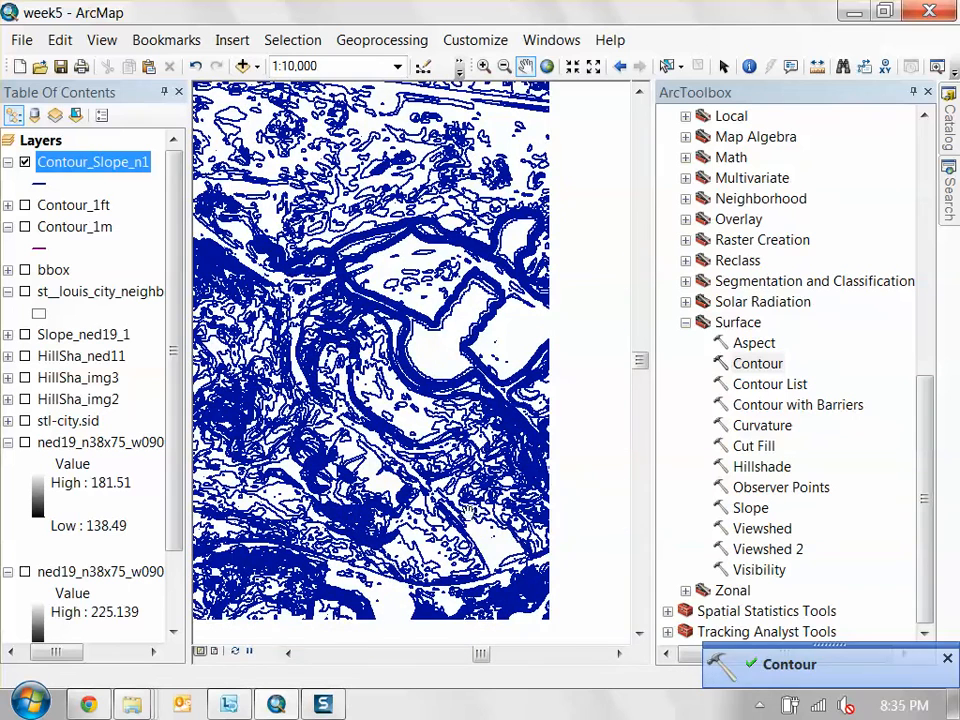
- Symbolize Contour_Slope_n1 with graduated colors on the Contour field, using five natural-breaks classes and the blue-to-red ramp
right_click(66, 162)
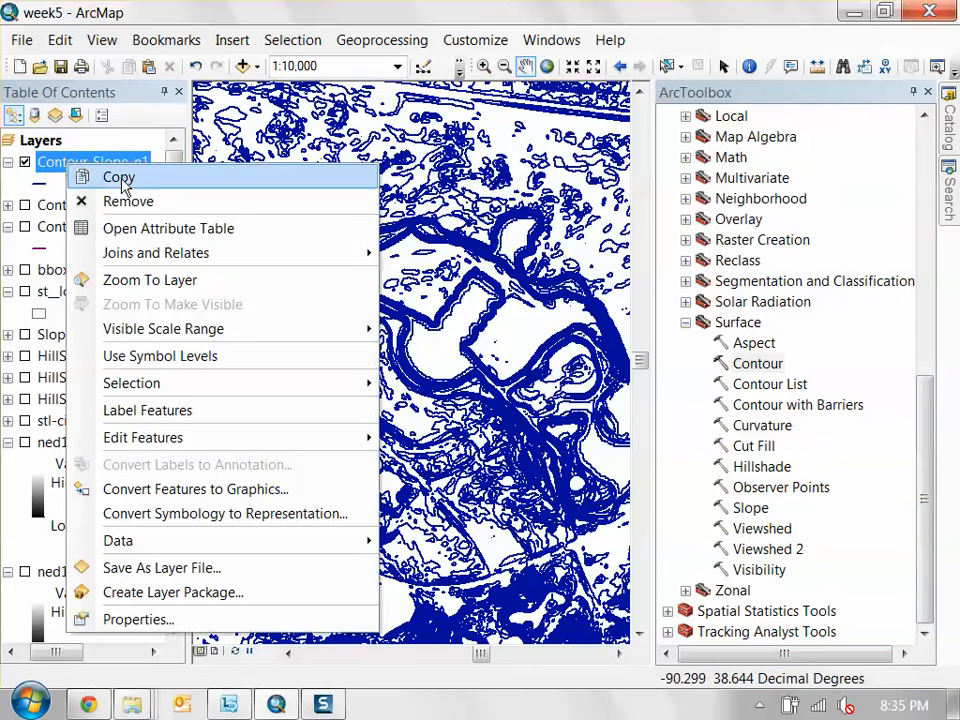
double_click(54, 165)
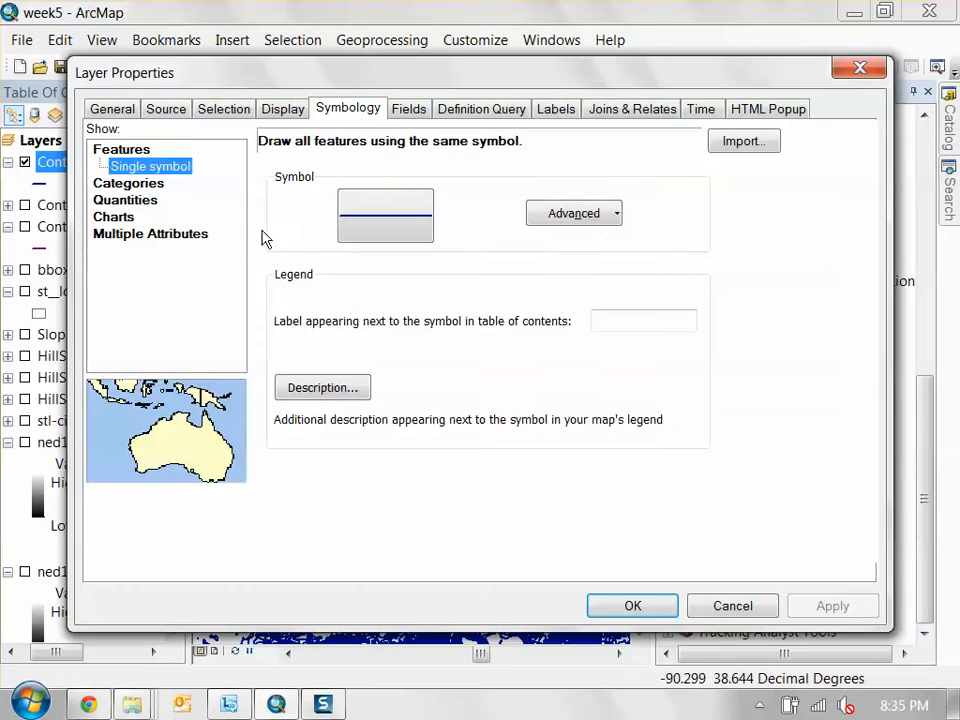
click(137, 208)
click(370, 188)
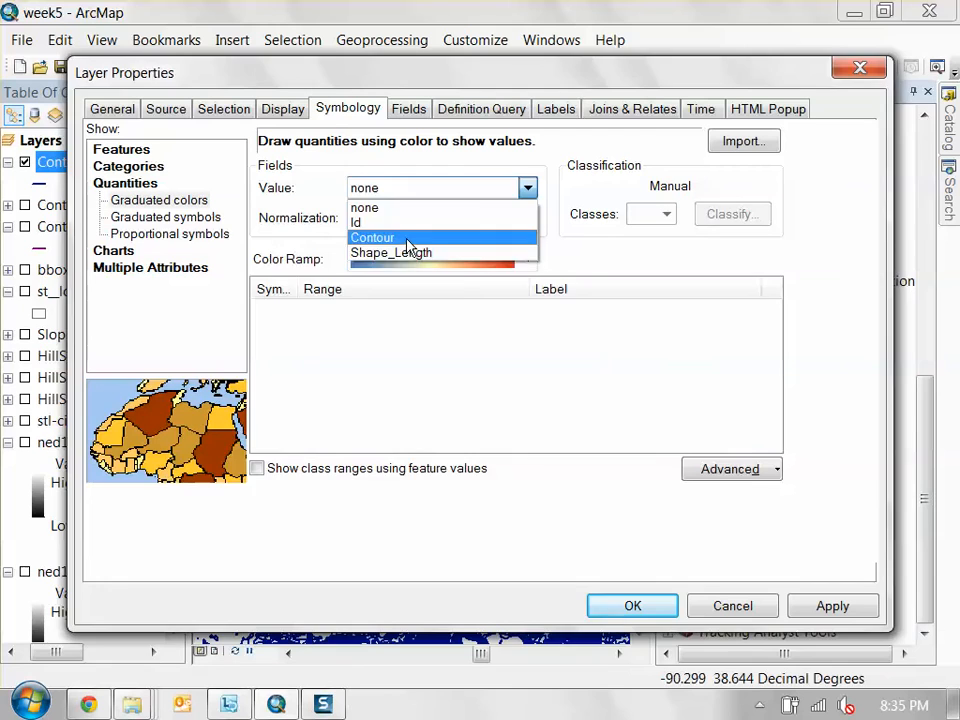
click(420, 240)
click(672, 437)
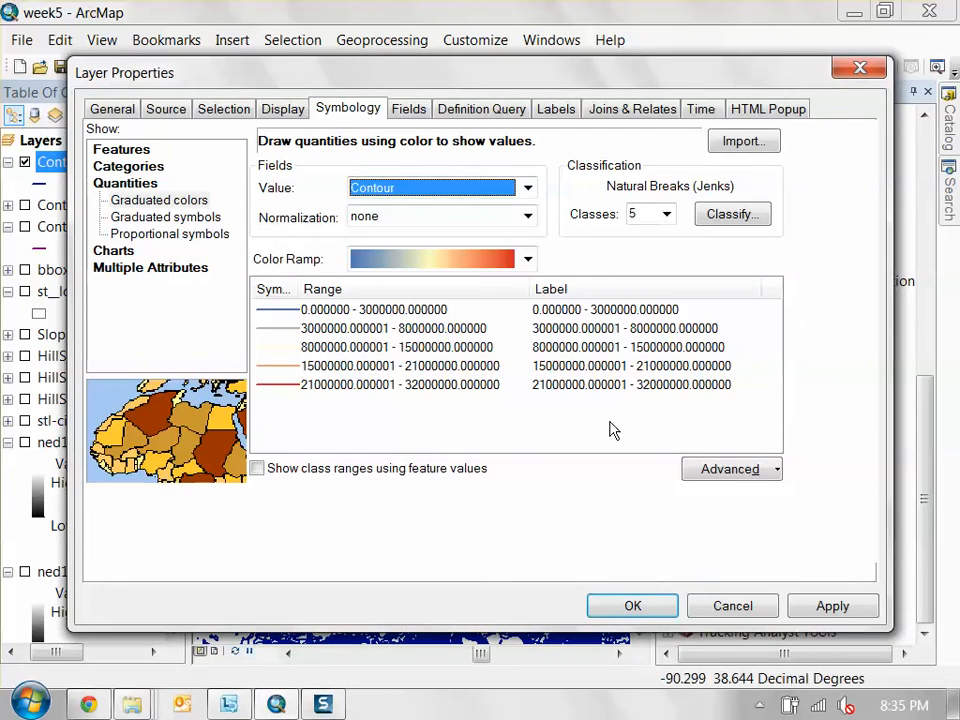
click(800, 606)
click(628, 605)
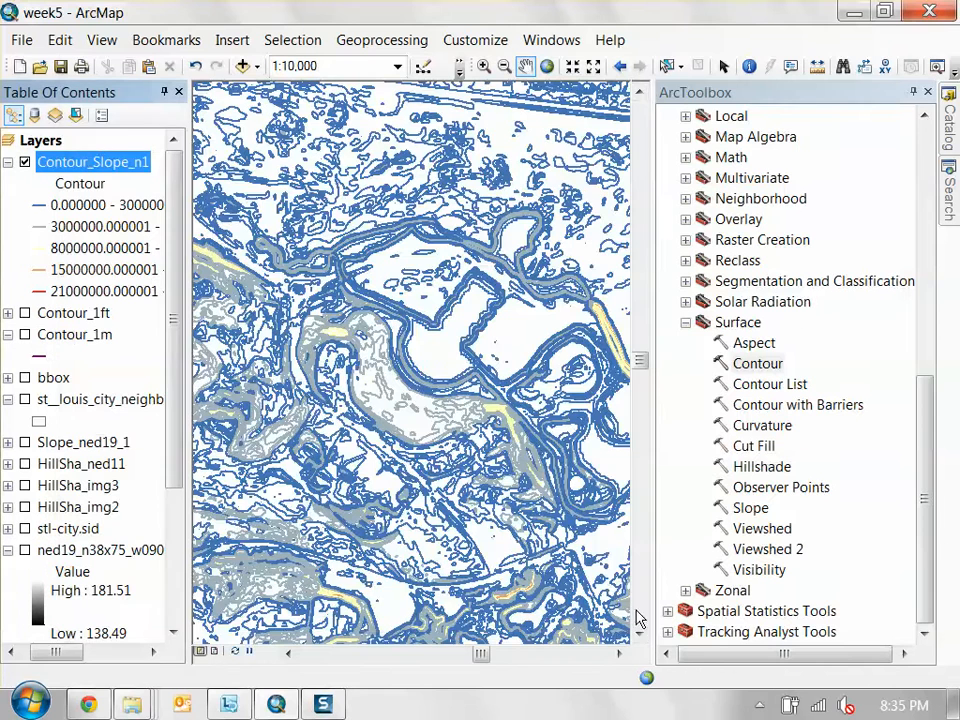
scroll(463, 449, up, 1)
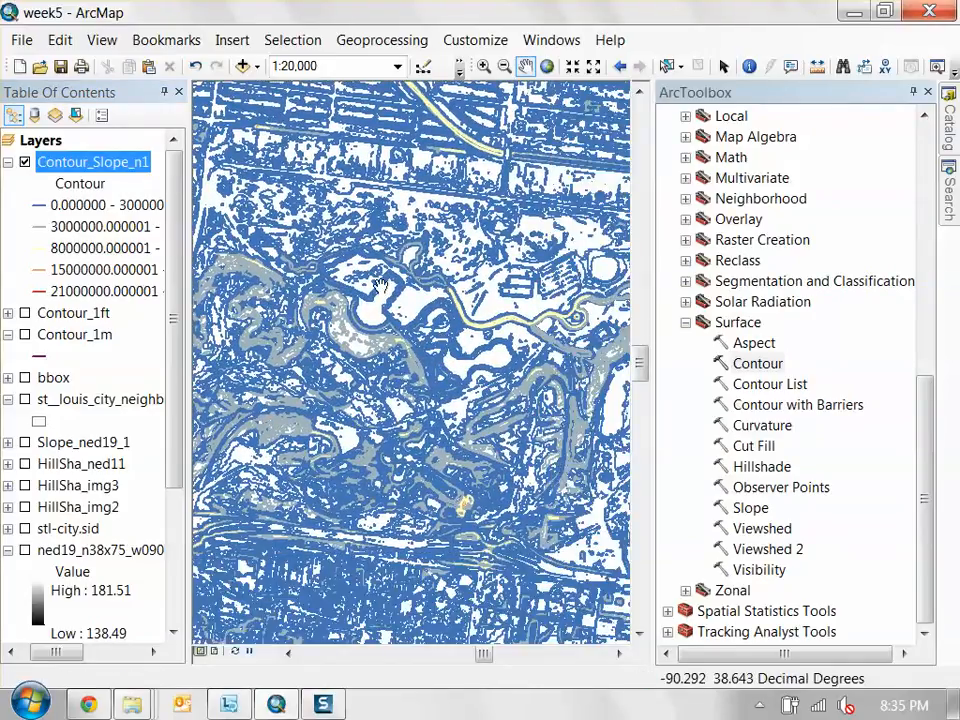
- Hide the Contour_Slope_n1 layer and collapse its legend and that of the upper ned19 elevation raster
click(24, 162)
click(8, 162)
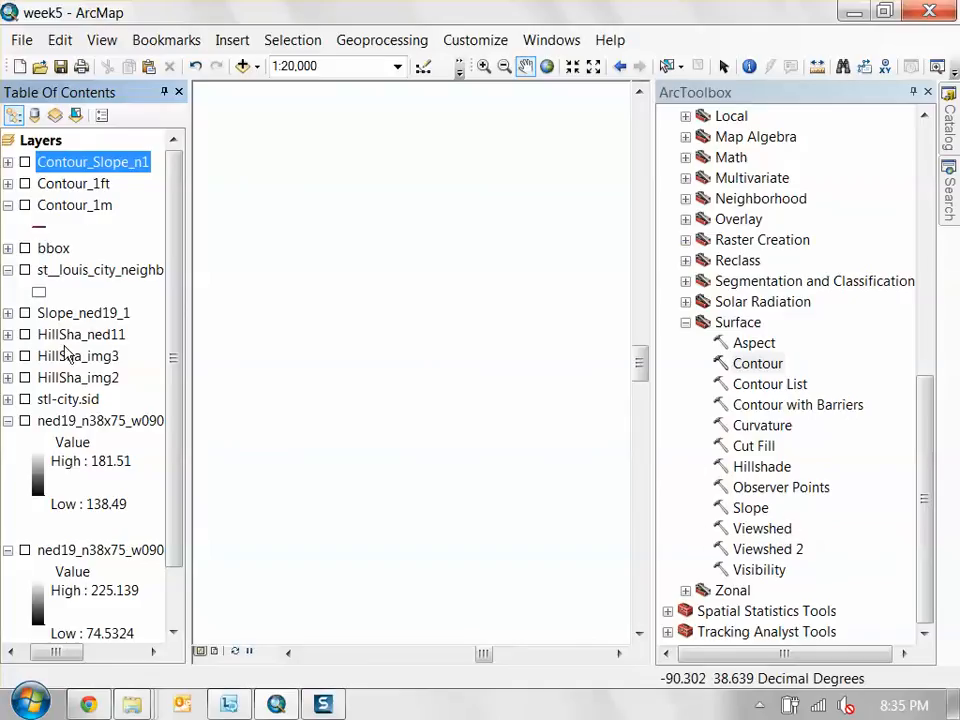
click(51, 652)
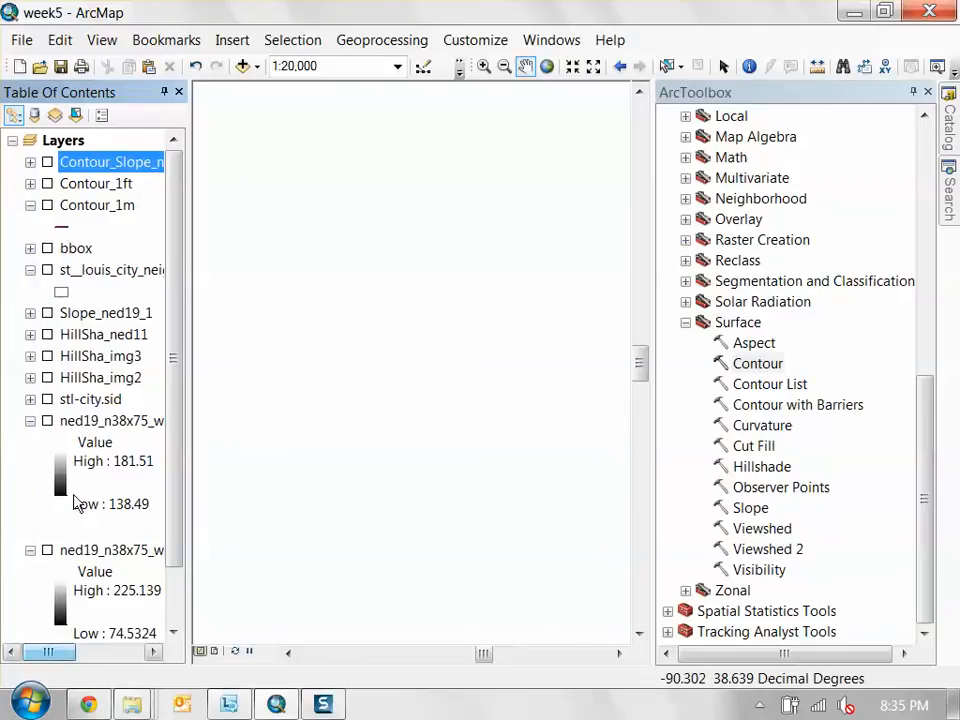
click(47, 421)
click(47, 421)
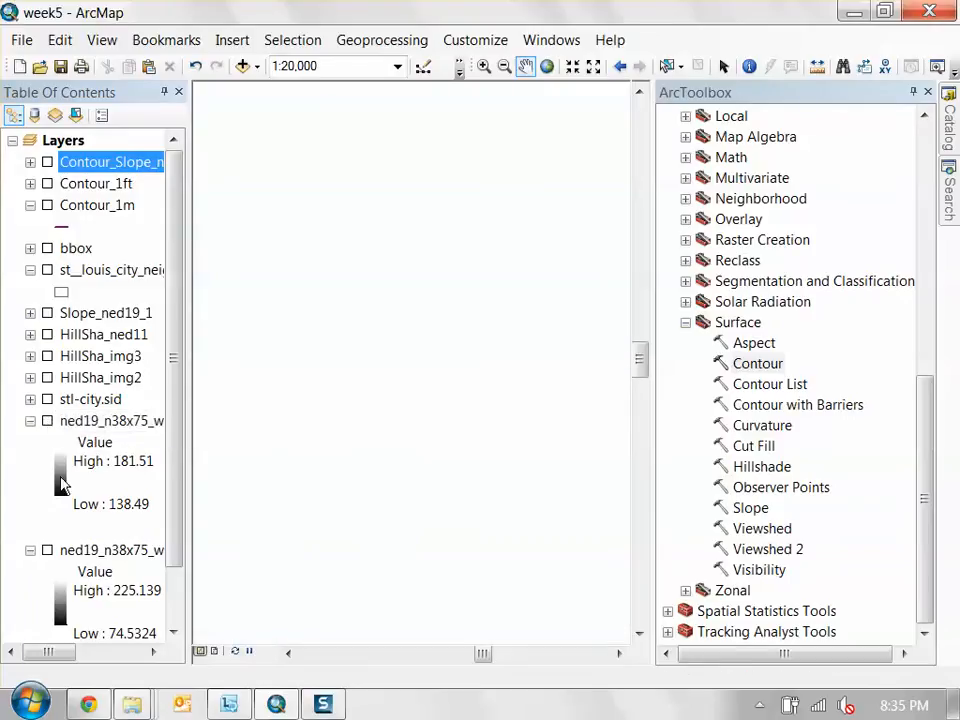
scroll(72, 510, down, 1)
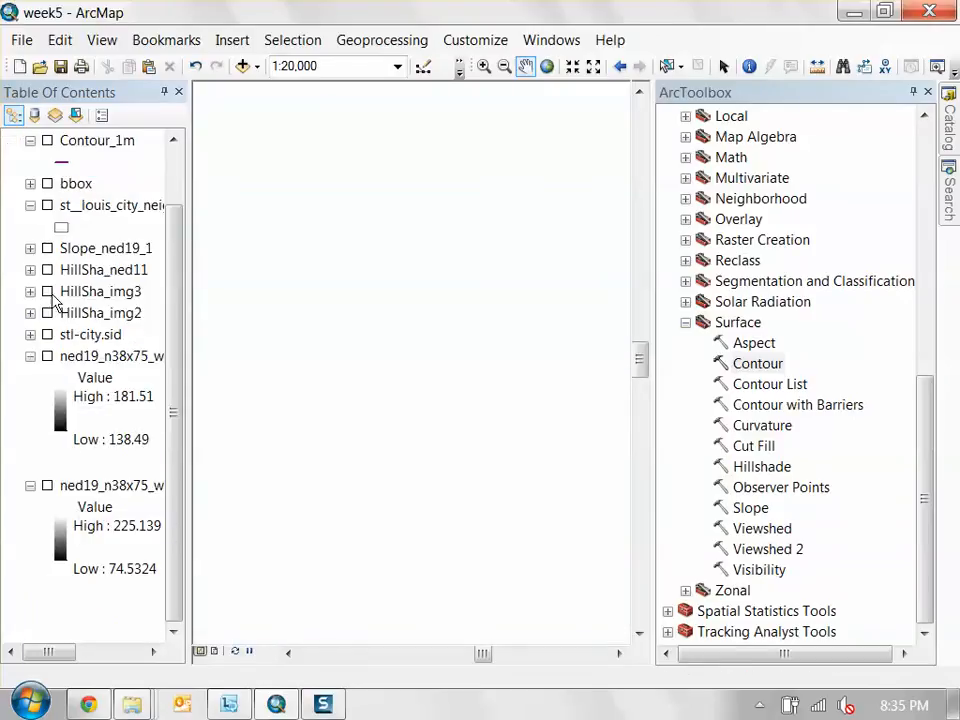
scroll(55, 205, up, 1)
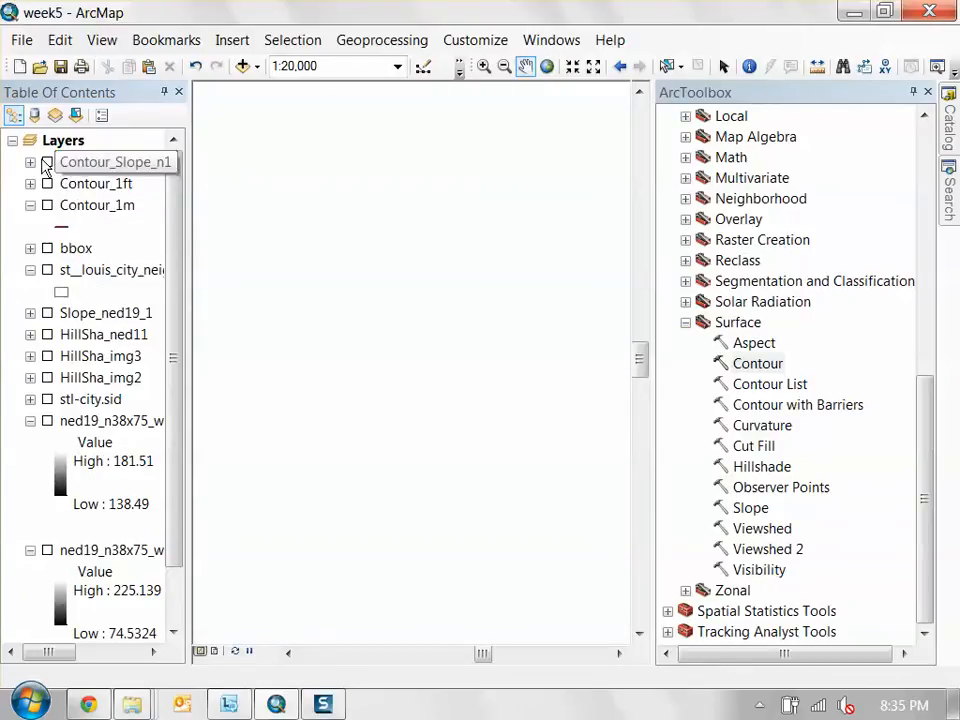
click(30, 421)
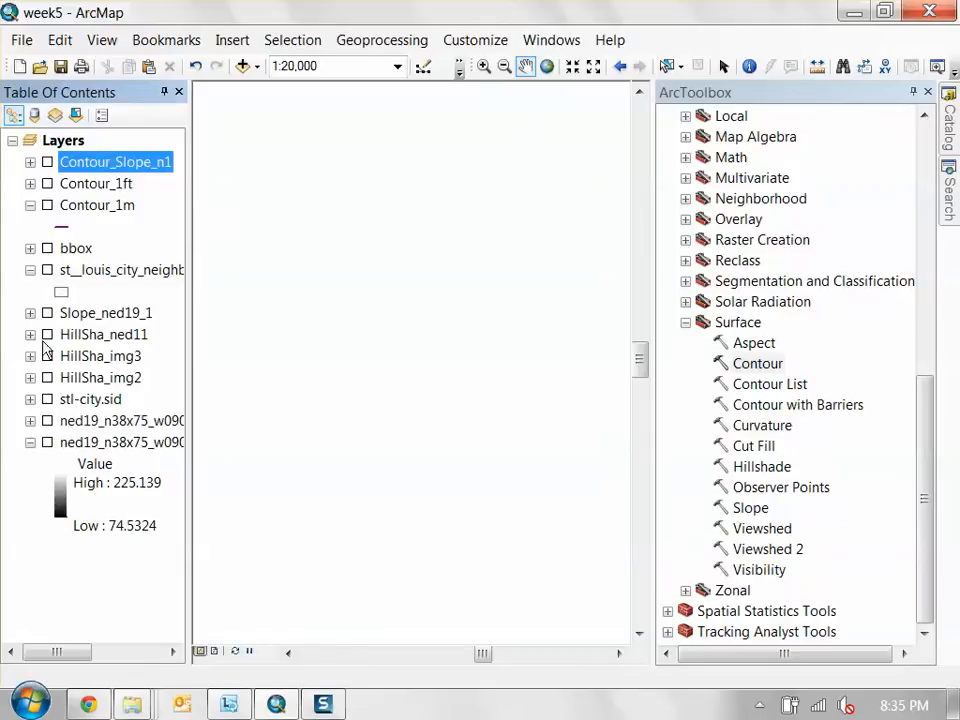
- Show the upper ned19 elevation raster on its own, leaving the Slope_ned19_1 layer hidden
click(30, 313)
click(47, 313)
click(47, 313)
click(30, 313)
click(47, 421)
drag(401, 418, 348, 390)
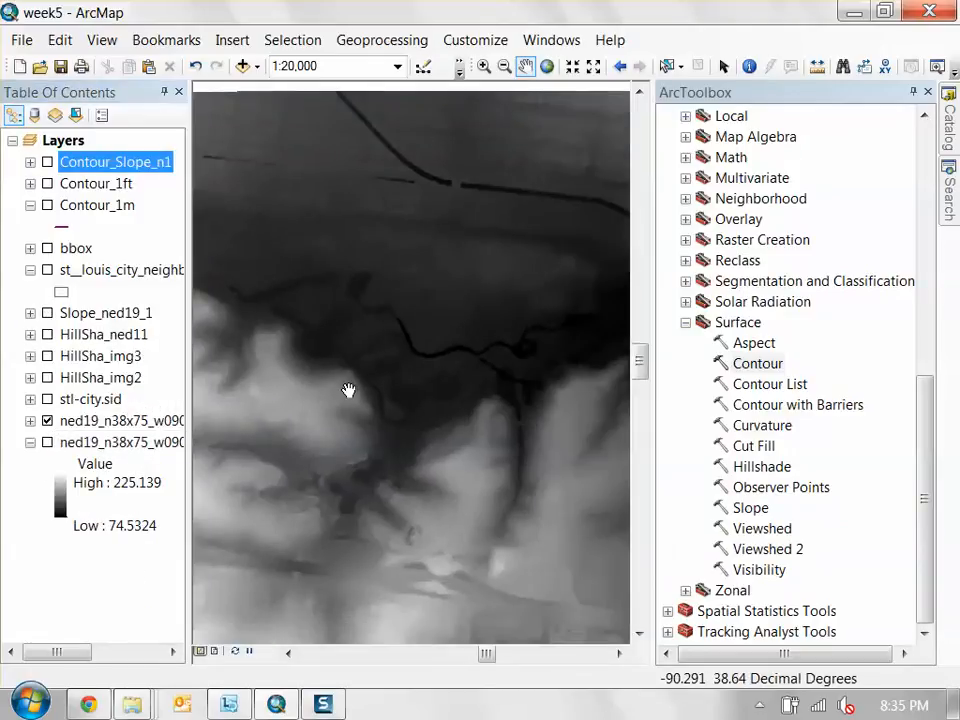
scroll(356, 401, up, 3)
scroll(386, 397, down, 3)
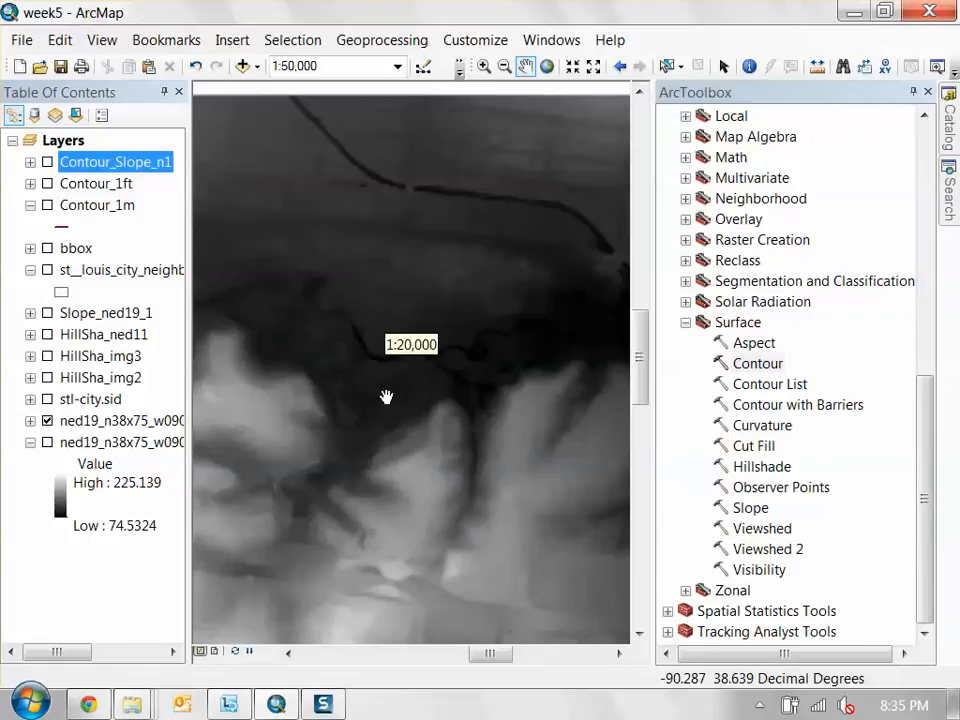
- Apply the red-yellow-blue color ramp to the upper ned19 elevation raster, without inverting it
click(31, 421)
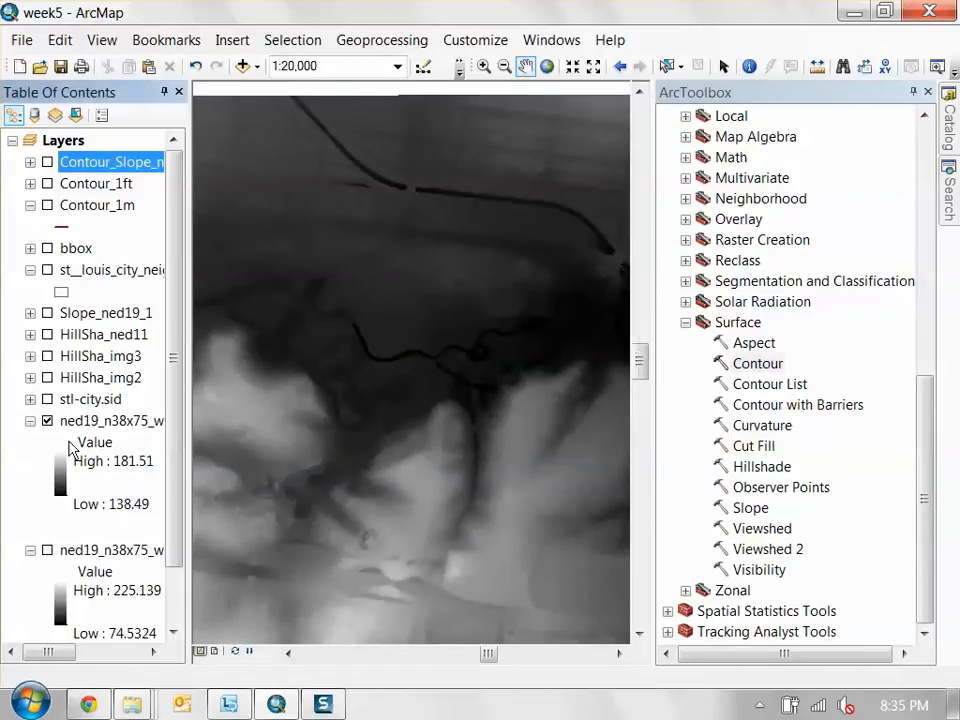
click(63, 476)
click(223, 546)
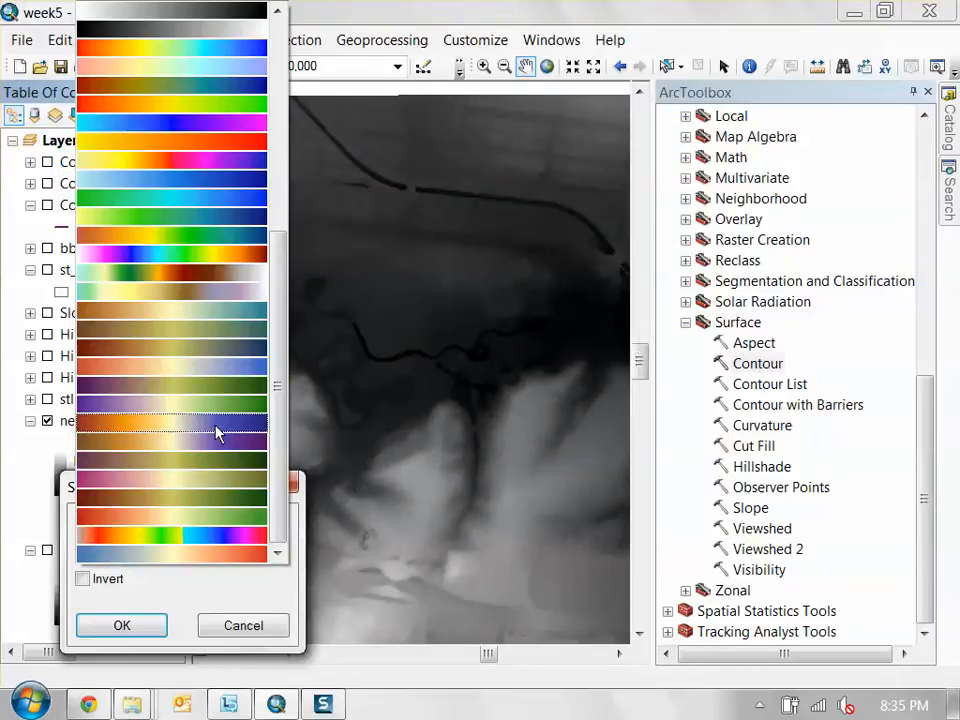
click(221, 375)
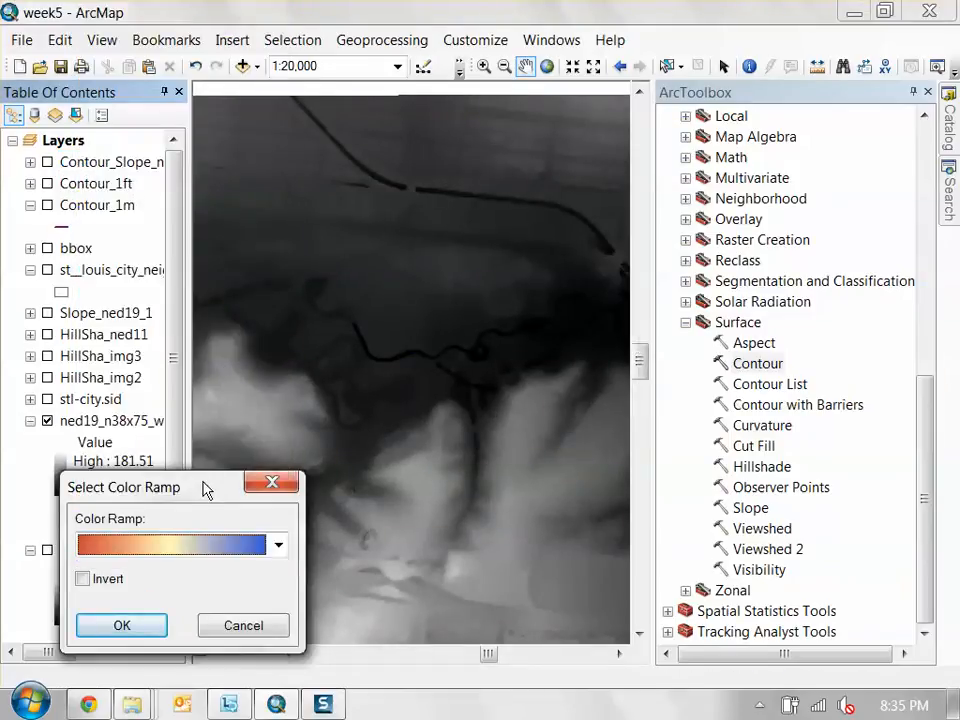
drag(206, 489, 218, 244)
click(120, 381)
- Show the Draw toolbar and place a point marker at the foot of the hillside, just southwest of the low basin
scroll(399, 369, up, 5)
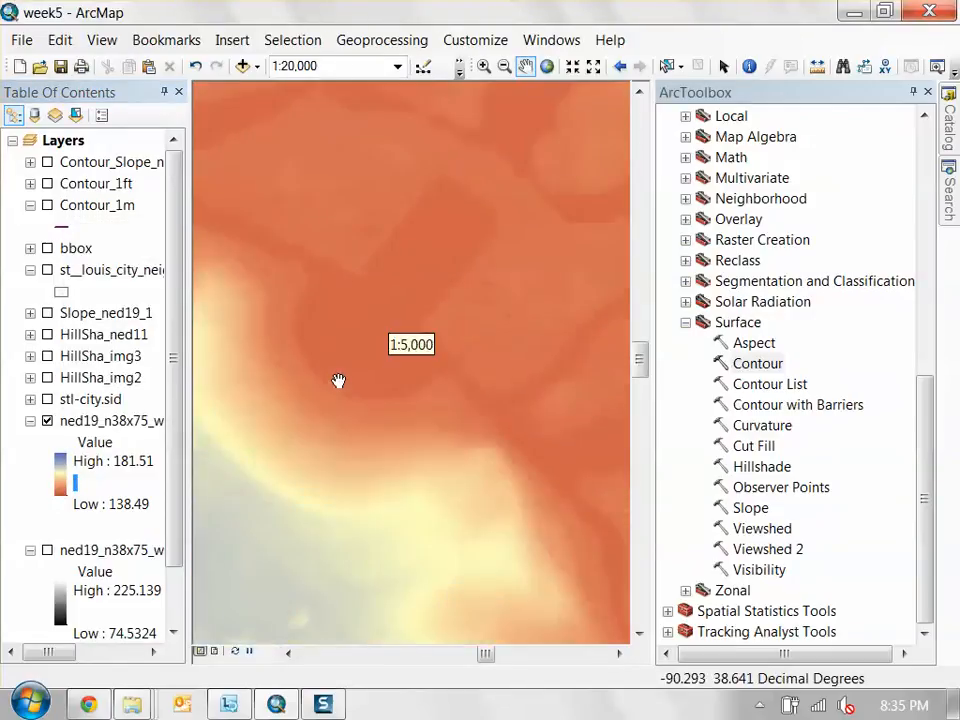
drag(382, 319, 474, 352)
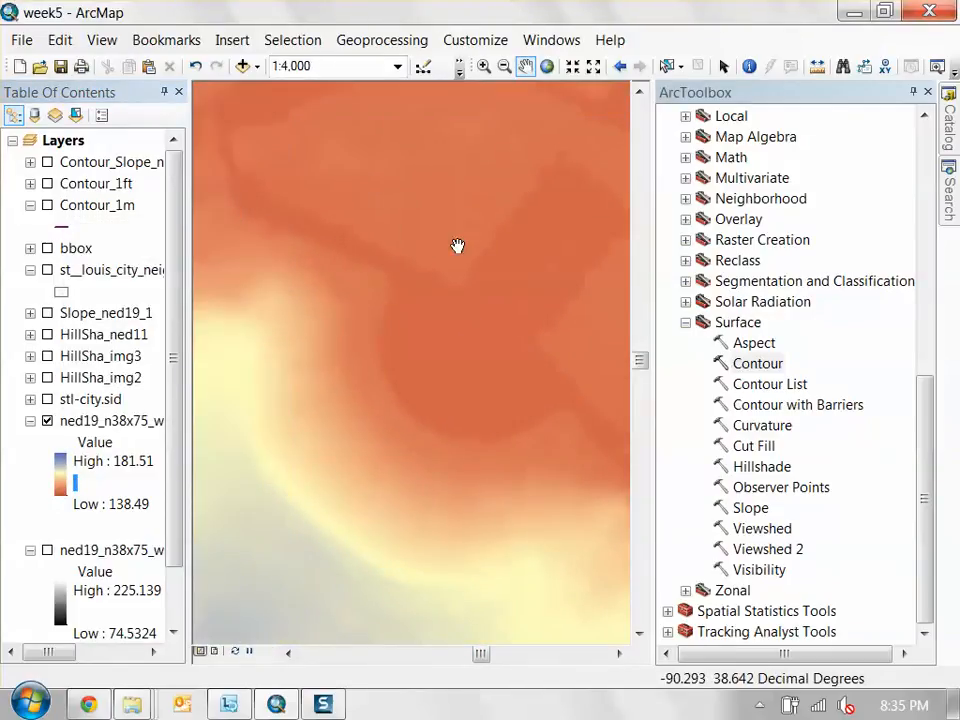
drag(510, 418, 418, 412)
scroll(351, 508, down, 2)
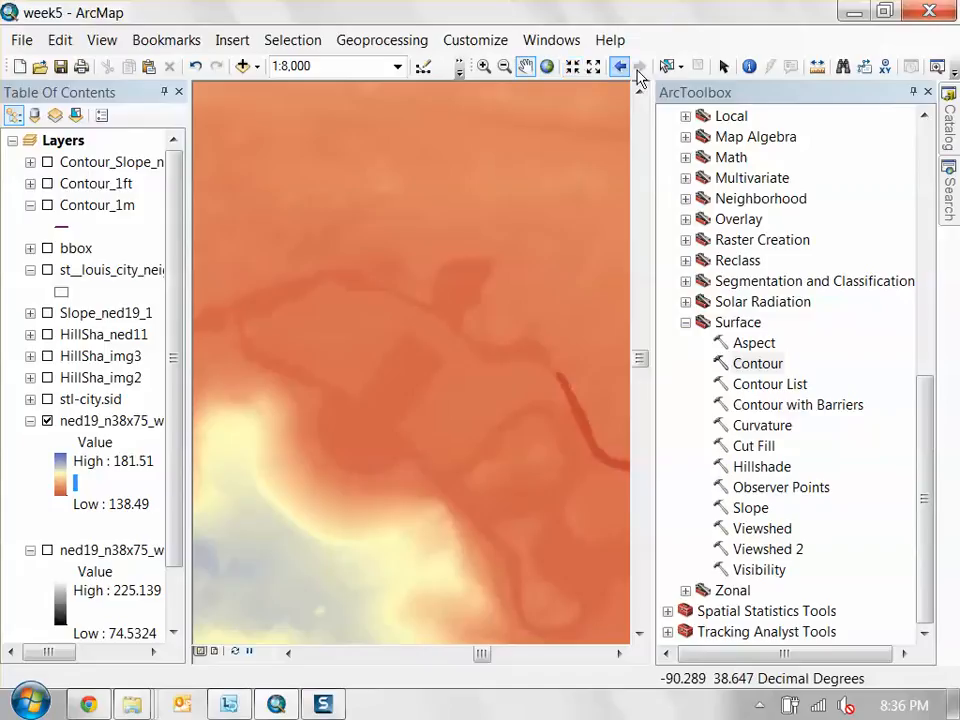
right_click(461, 139)
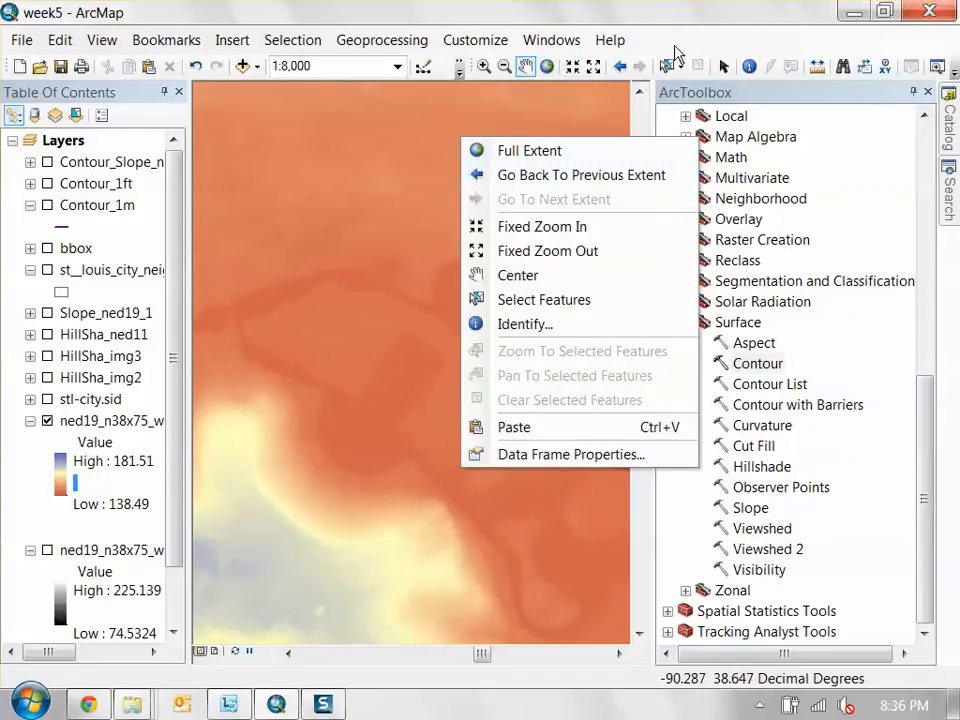
right_click(676, 54)
click(776, 222)
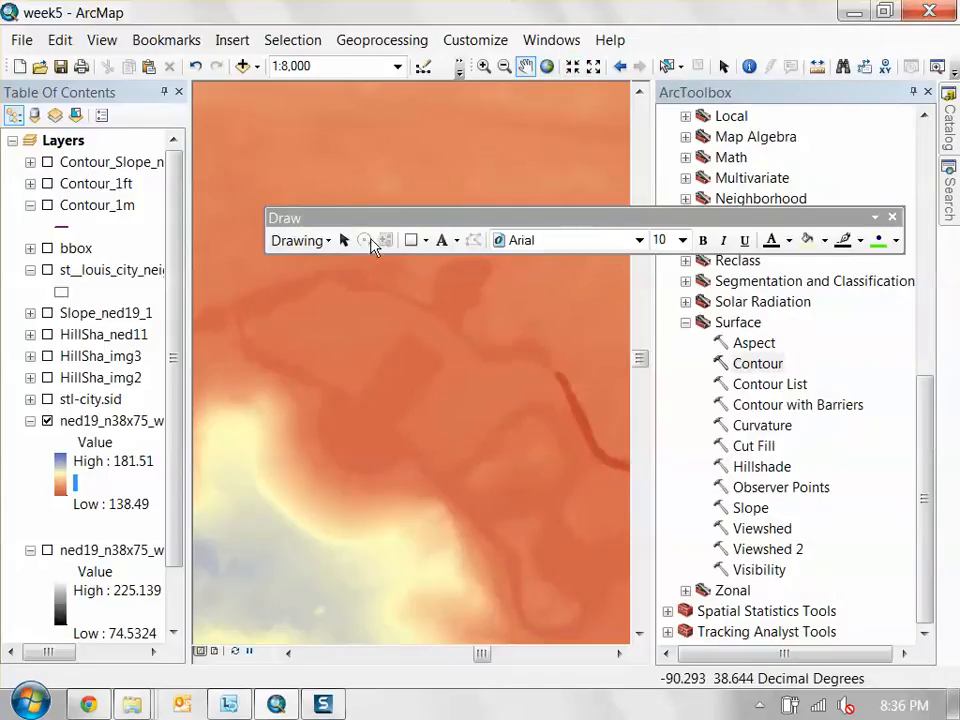
click(425, 240)
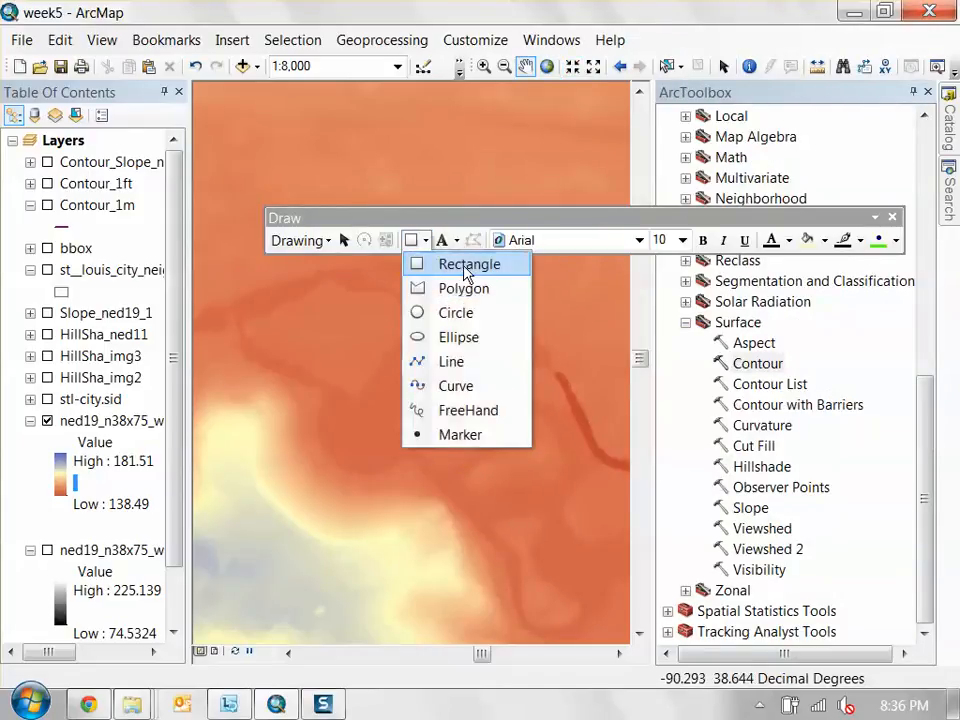
click(467, 437)
click(332, 472)
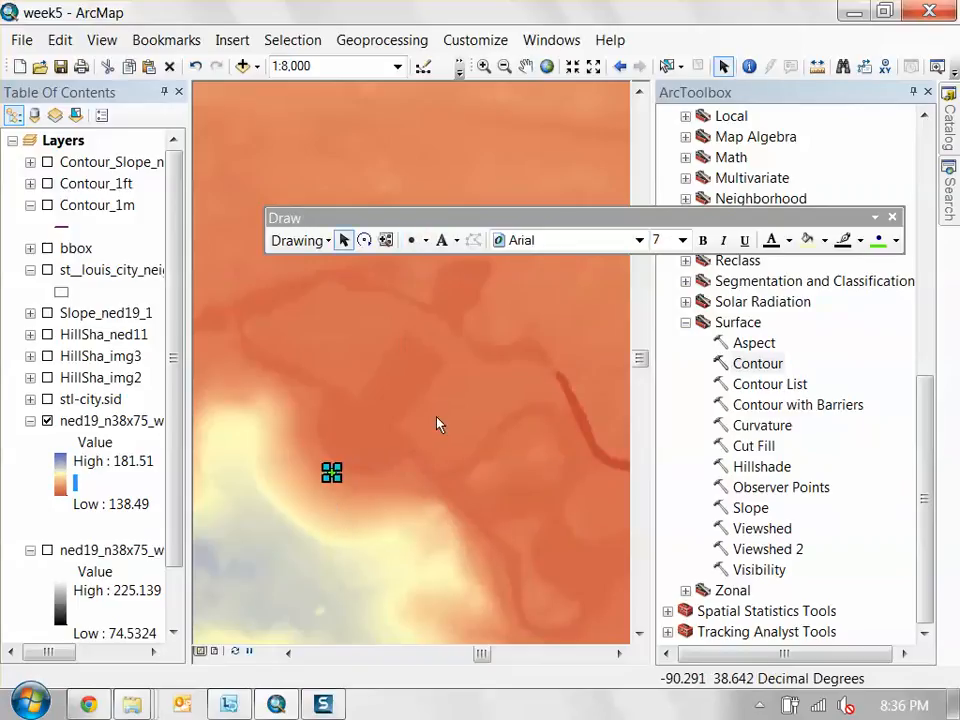
- Convert the selected marker to the Converted_Graphics feature class in StLouis.gdb, deleting the graphic after conversion, and add it to the map
click(298, 241)
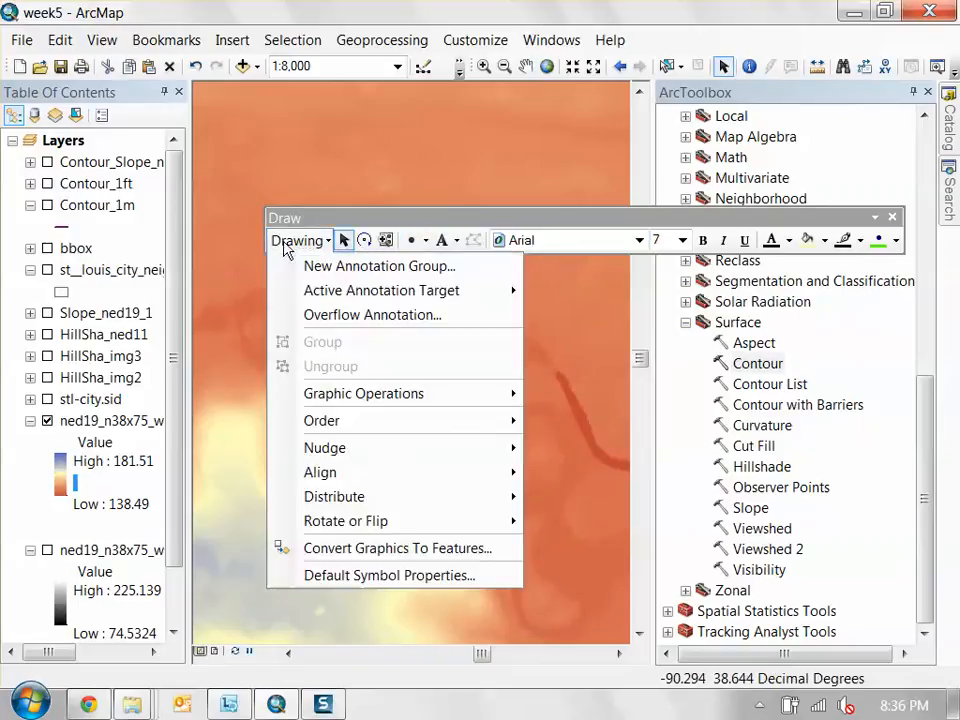
click(398, 549)
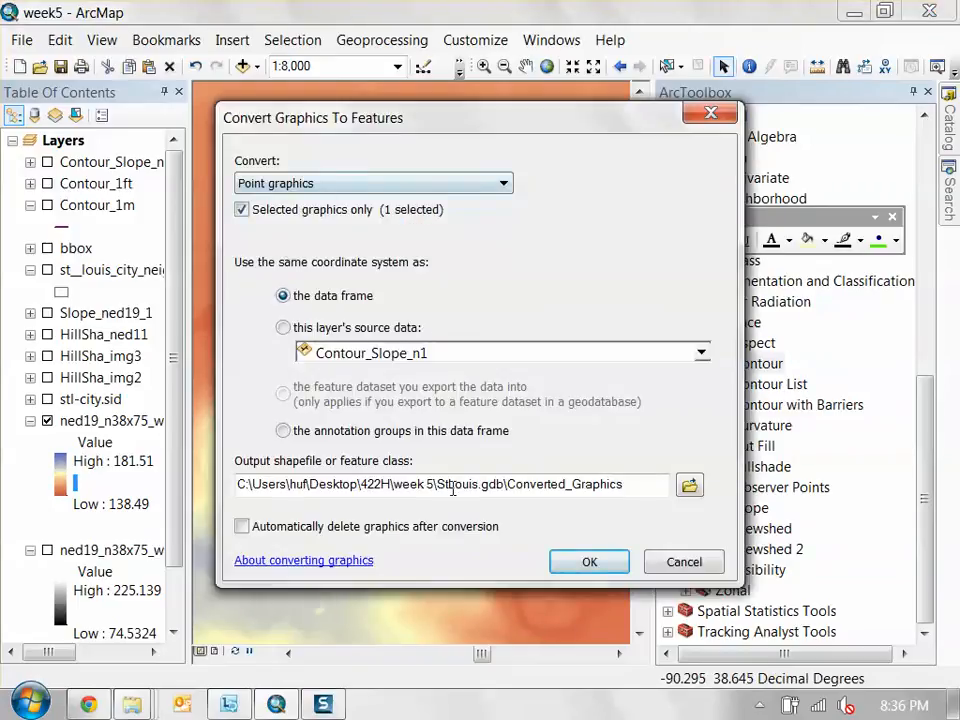
click(282, 532)
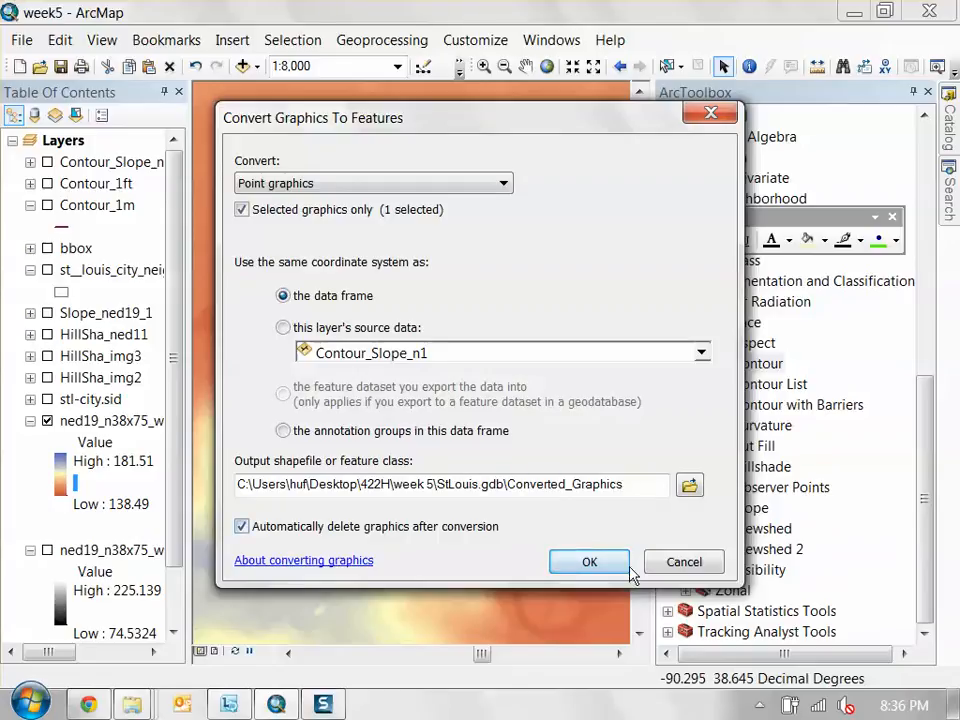
click(605, 565)
click(548, 432)
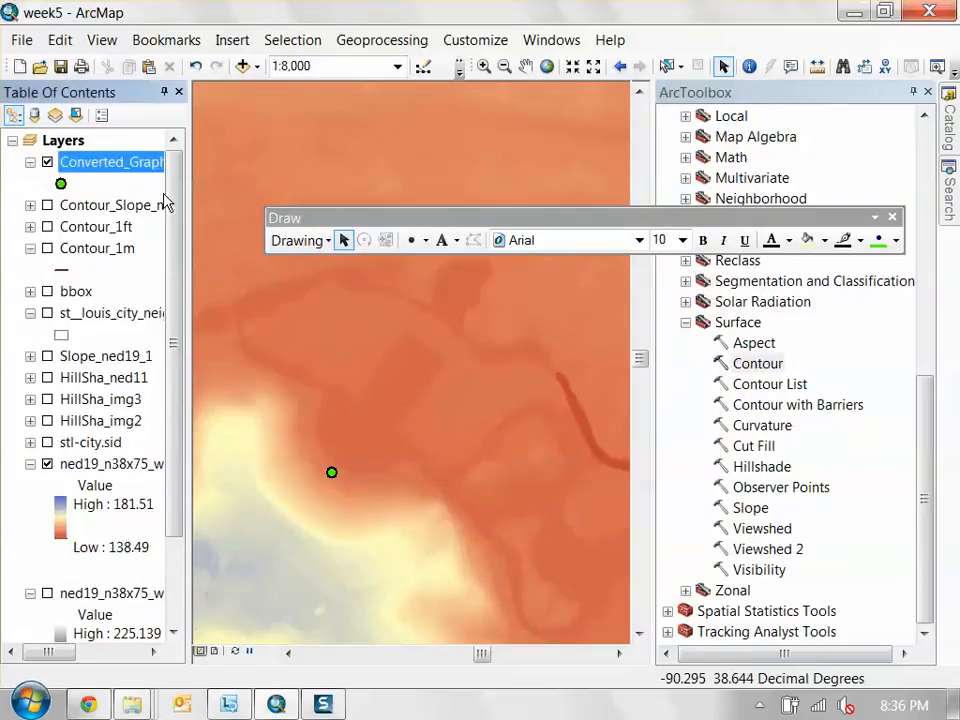
click(47, 162)
click(47, 163)
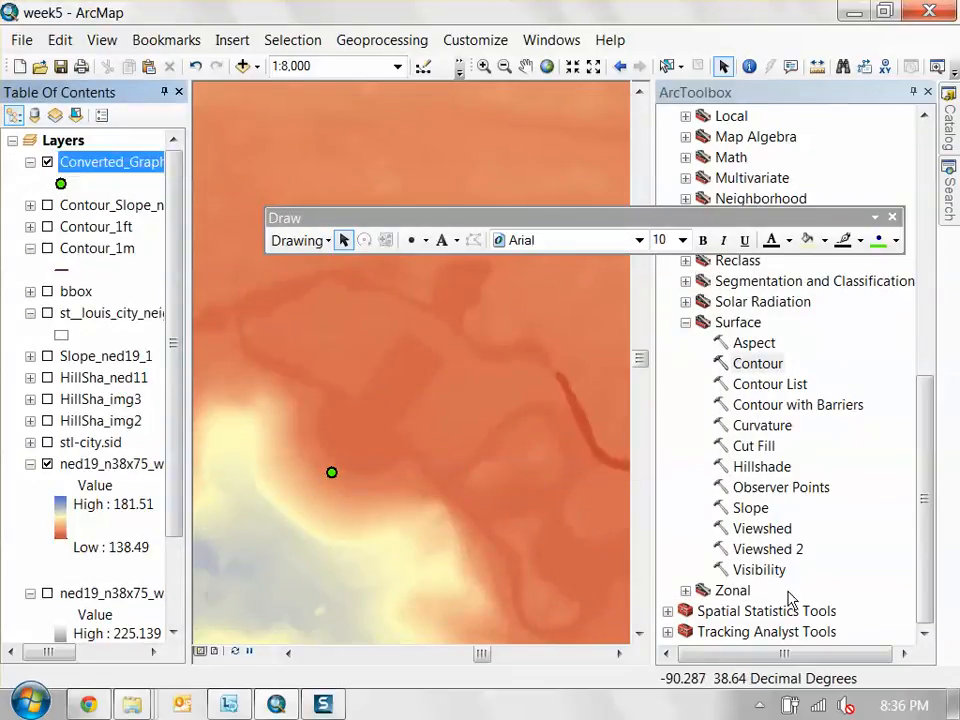
- Run the Viewshed tool on the upper ned19 elevation raster with Converted_Graphics as the observer features and a Z factor of 3.28084
click(770, 530)
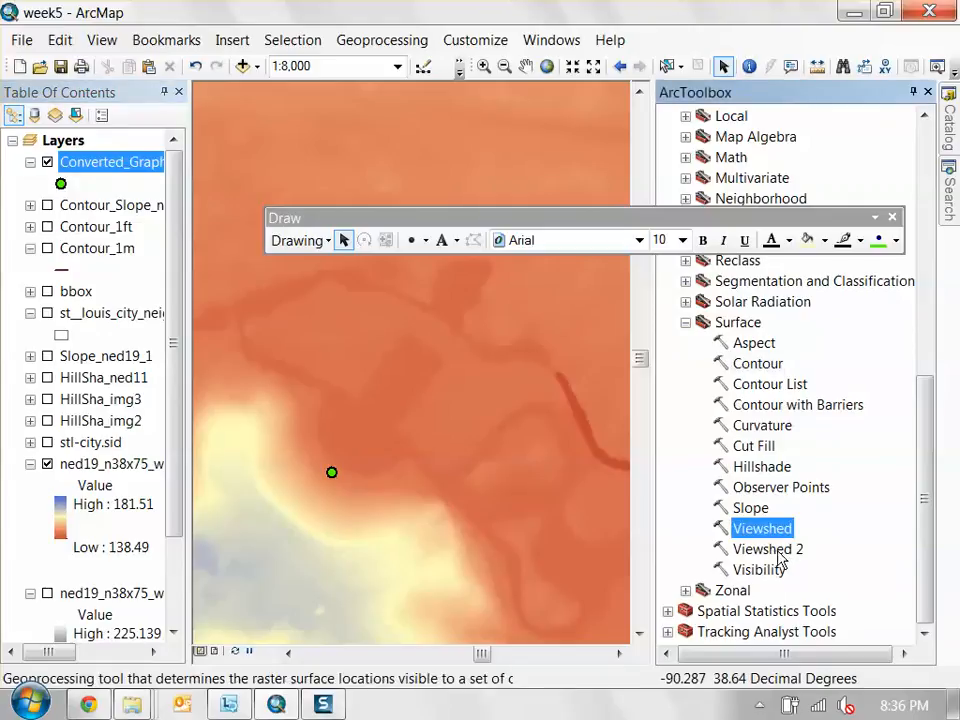
double_click(760, 530)
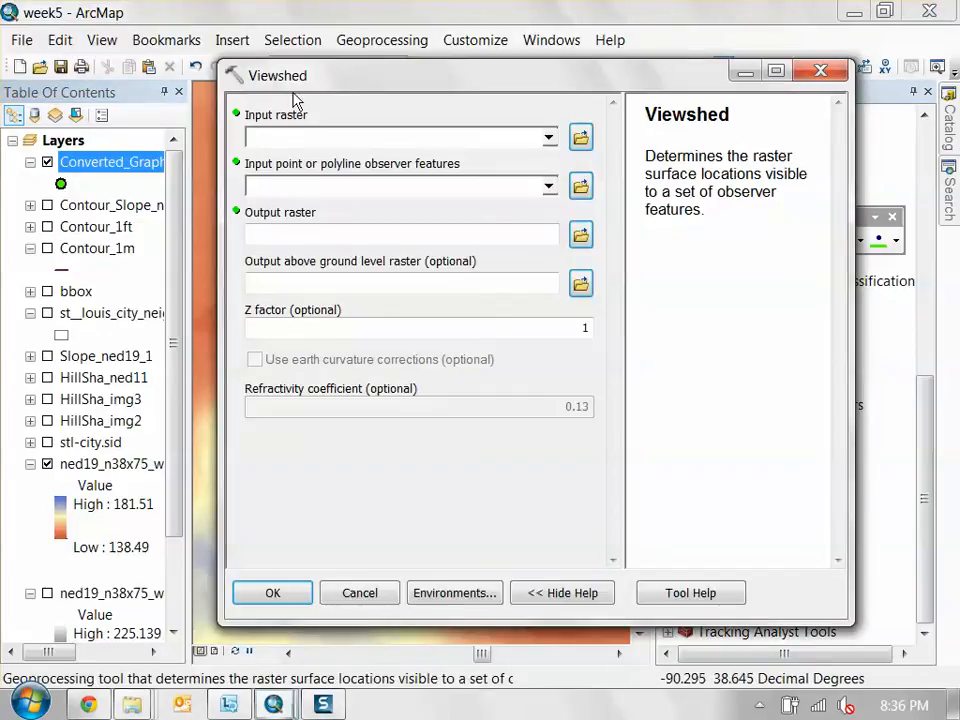
drag(105, 464, 350, 150)
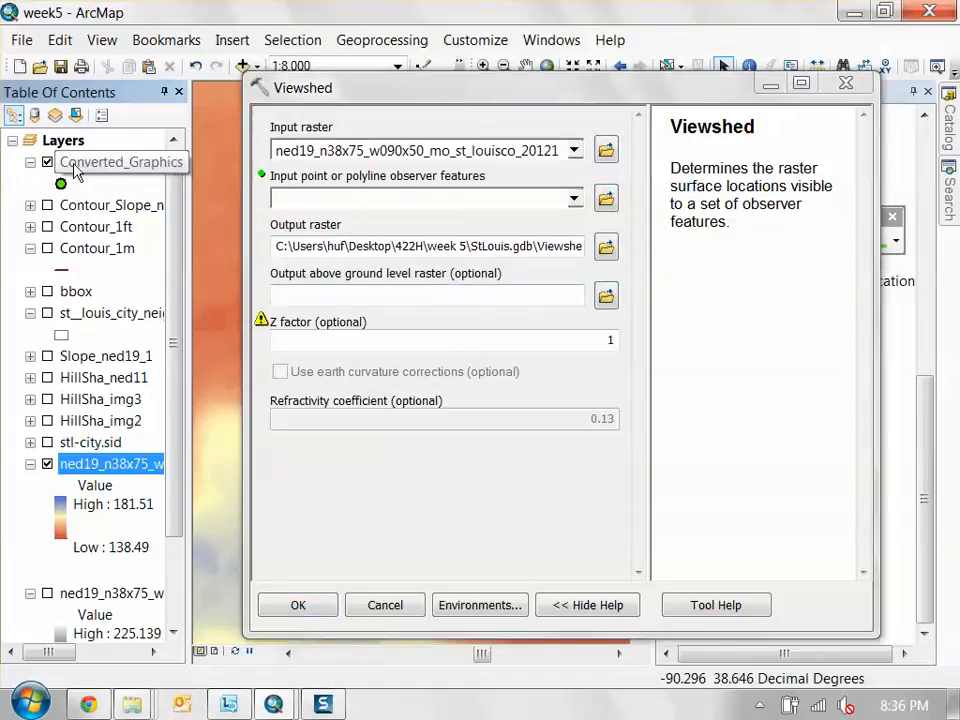
drag(108, 162, 281, 199)
drag(492, 247, 585, 247)
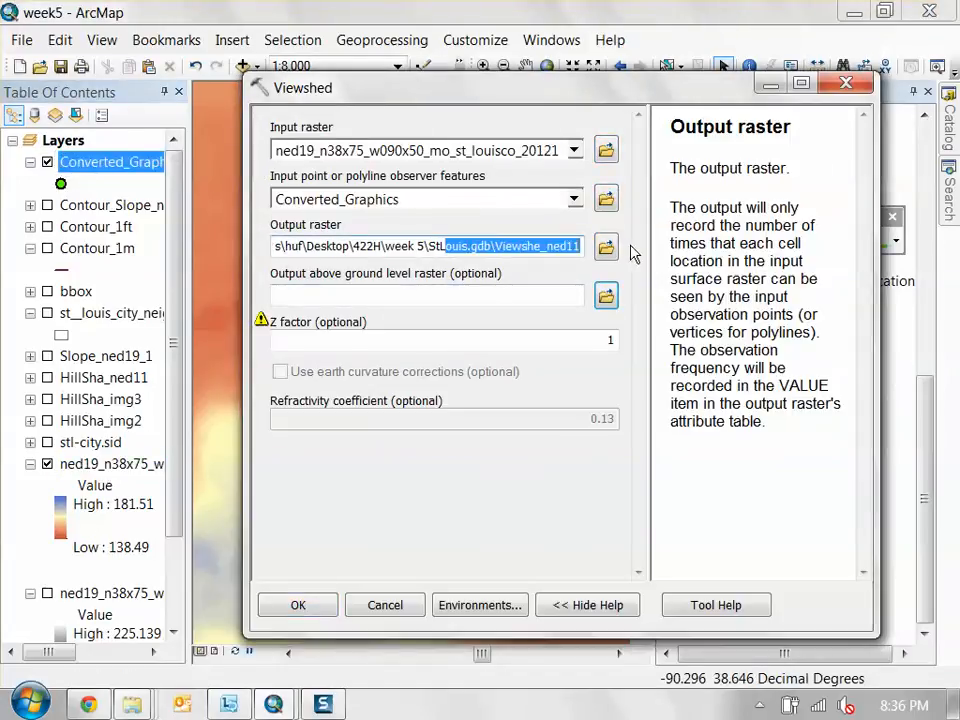
click(420, 300)
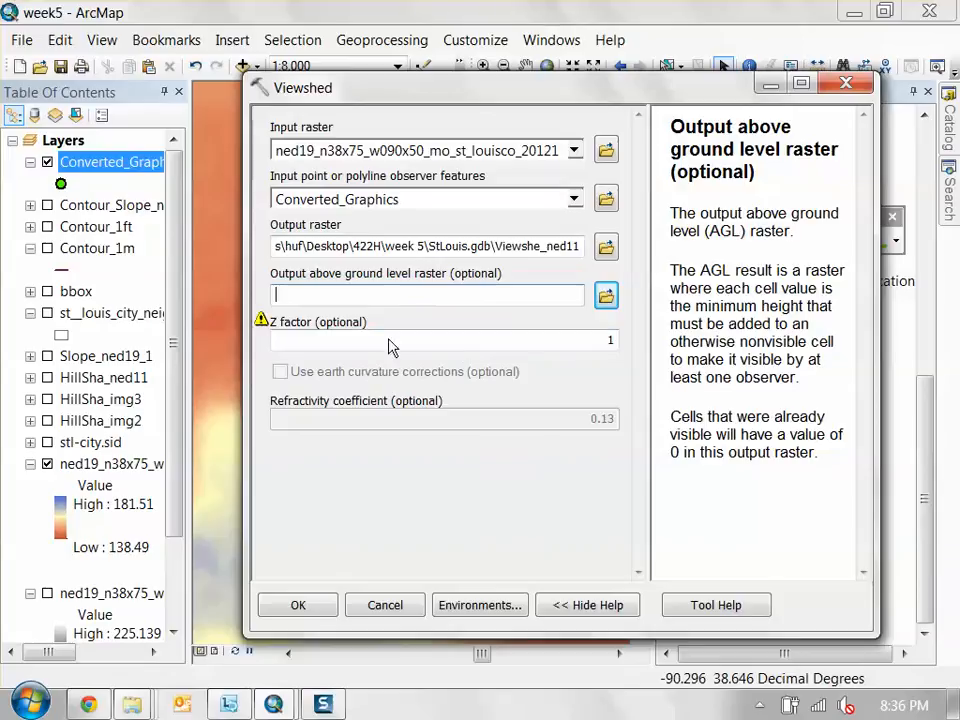
drag(390, 341, 958, 337)
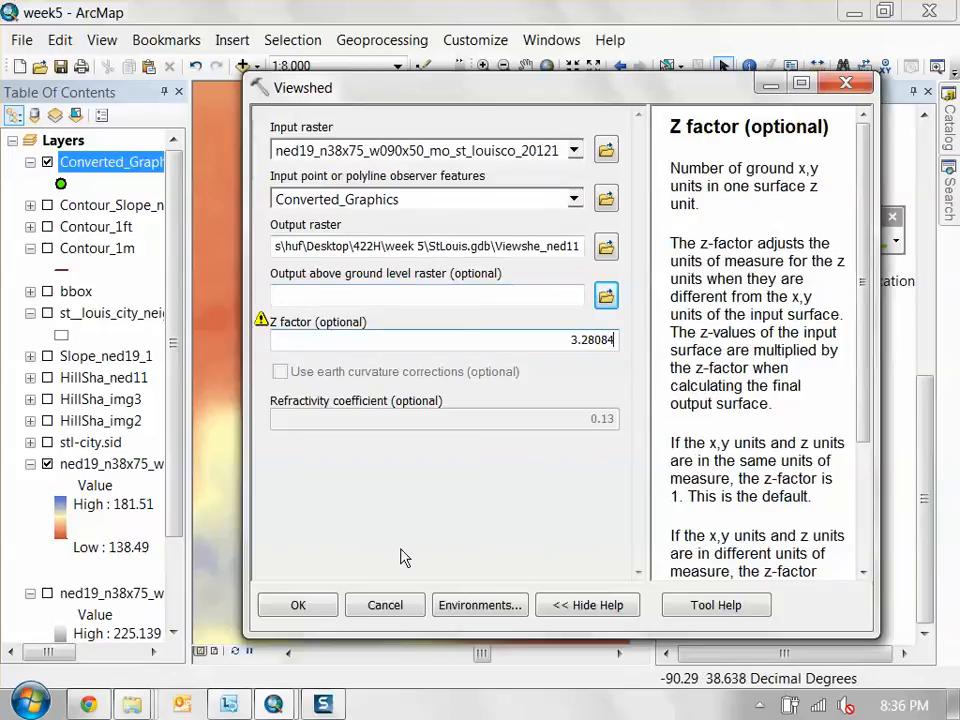
click(305, 605)
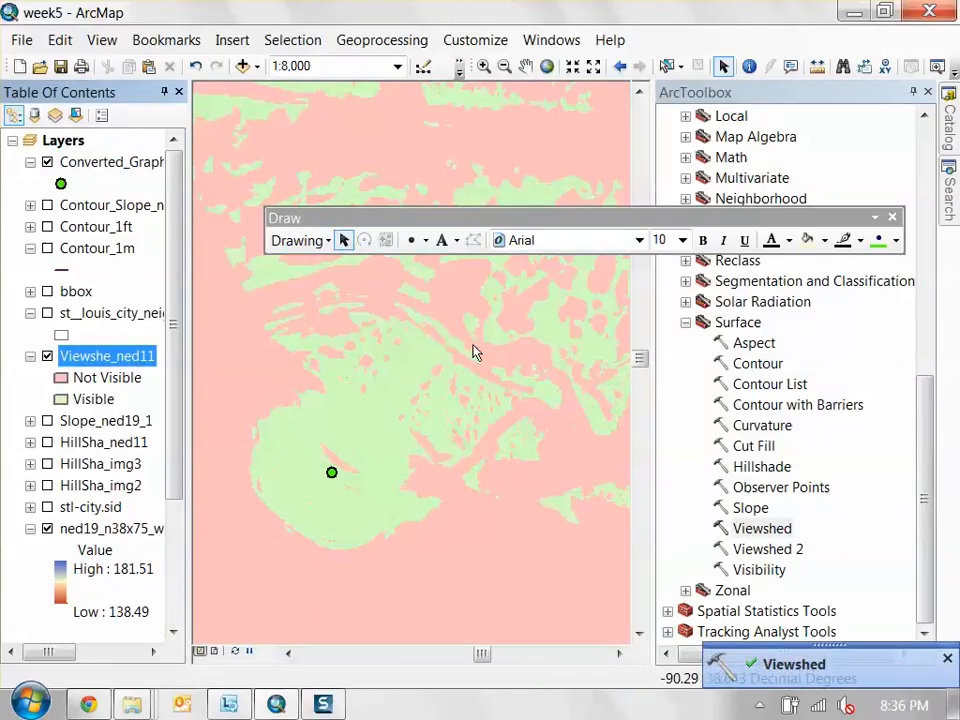
- Overlay the Contour_1m layer on the viewshed and examine how visible areas relate to the terrain around the observer point
scroll(446, 440, up, 2)
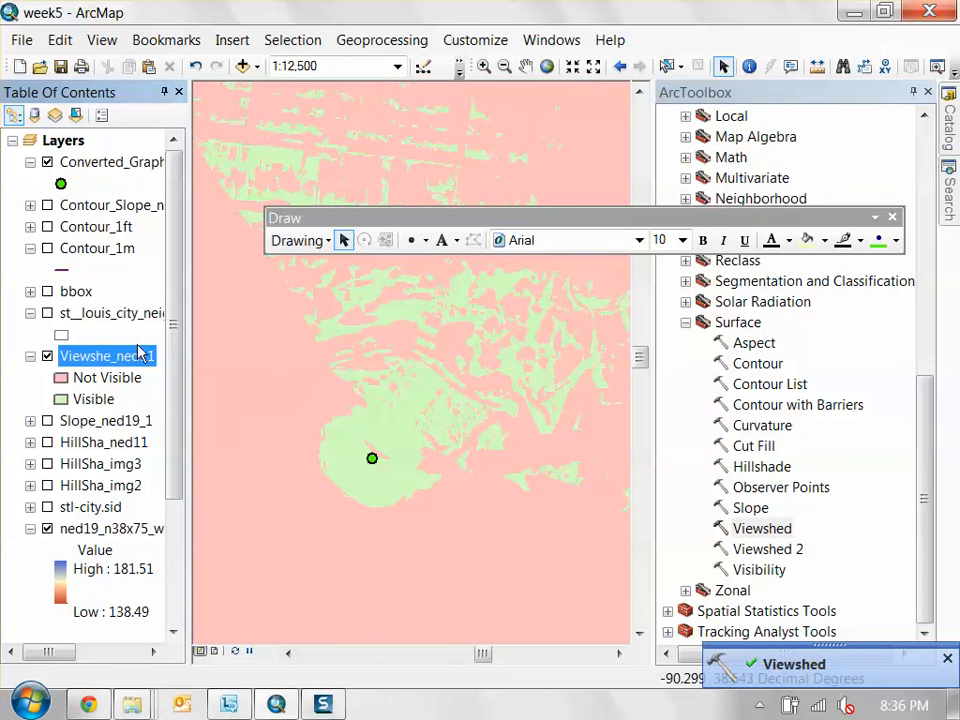
click(47, 248)
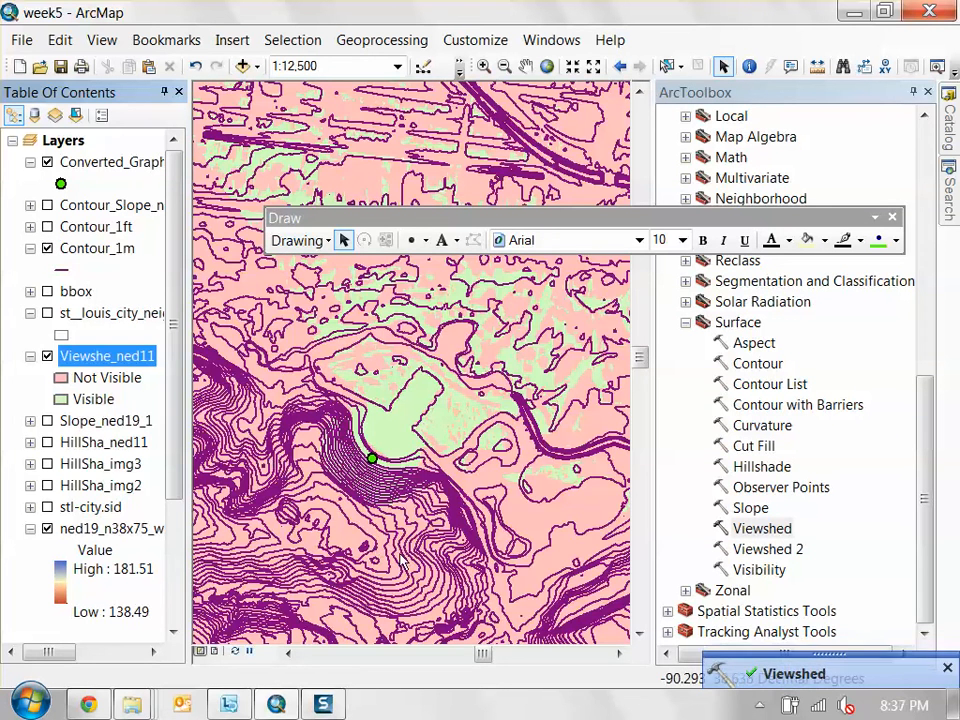
scroll(290, 320, down, 4)
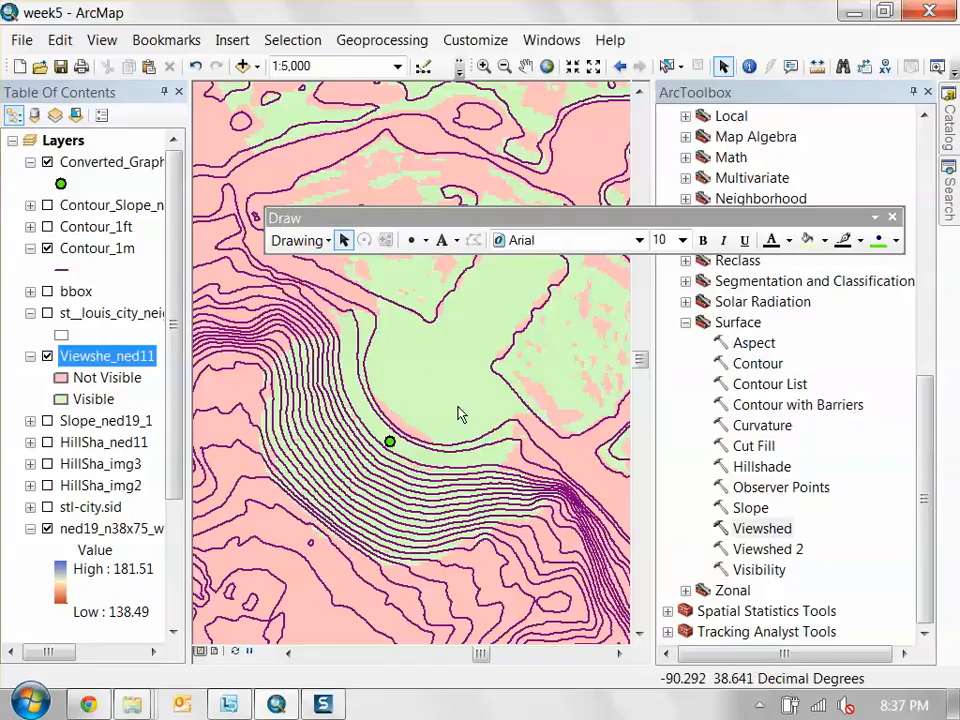
scroll(422, 440, up, 2)
scroll(461, 457, up, 3)
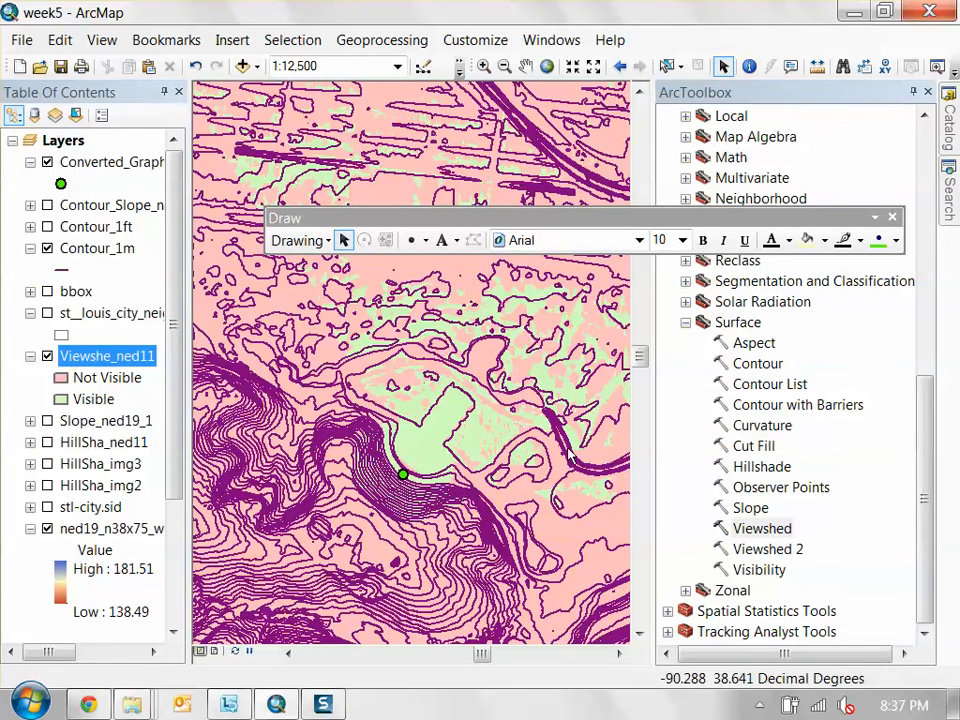
drag(515, 437, 457, 431)
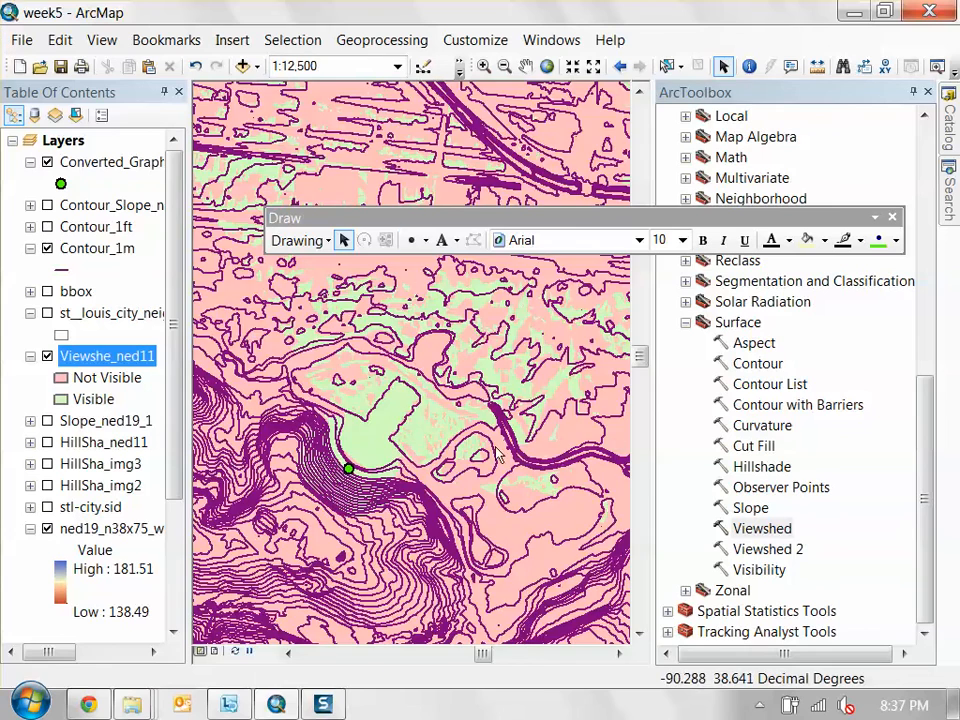
scroll(428, 449, up, 2)
scroll(430, 449, up, 1)
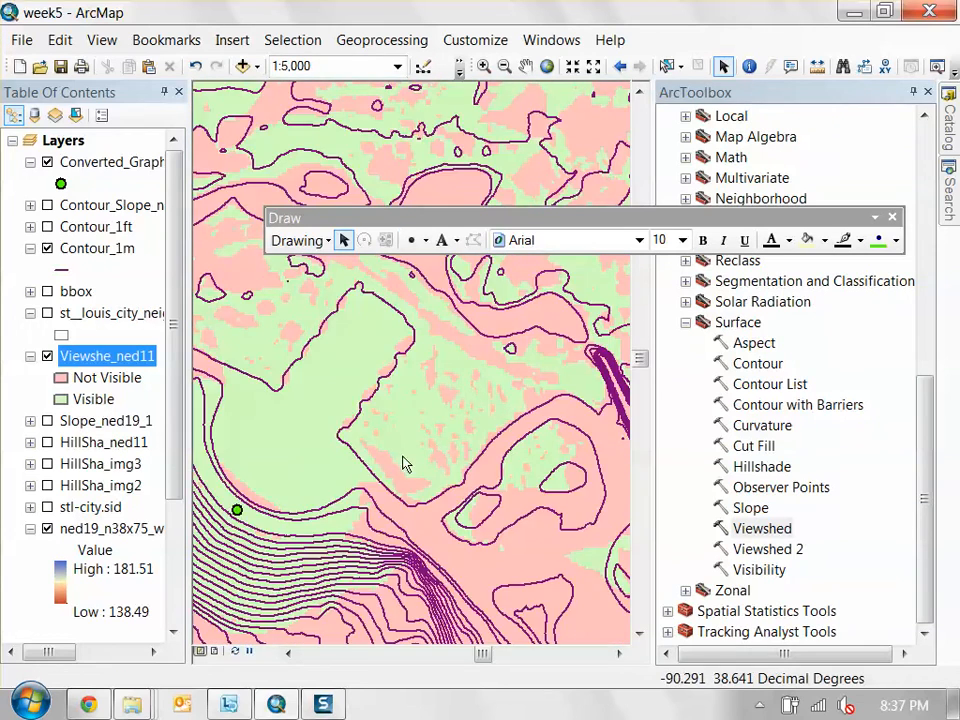
drag(435, 450, 542, 434)
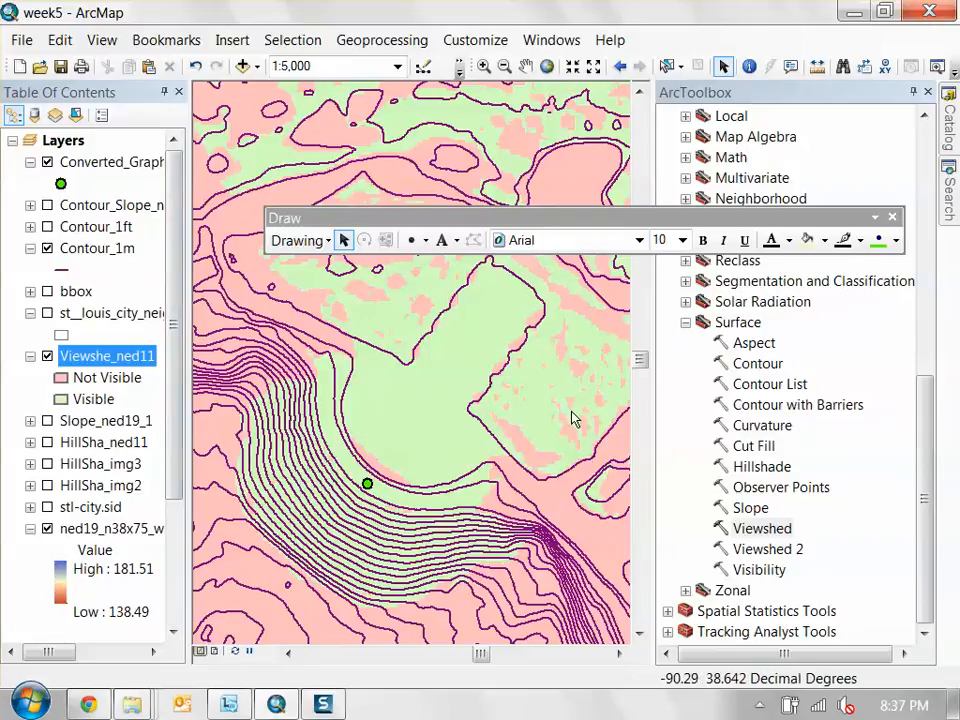
drag(487, 388, 465, 383)
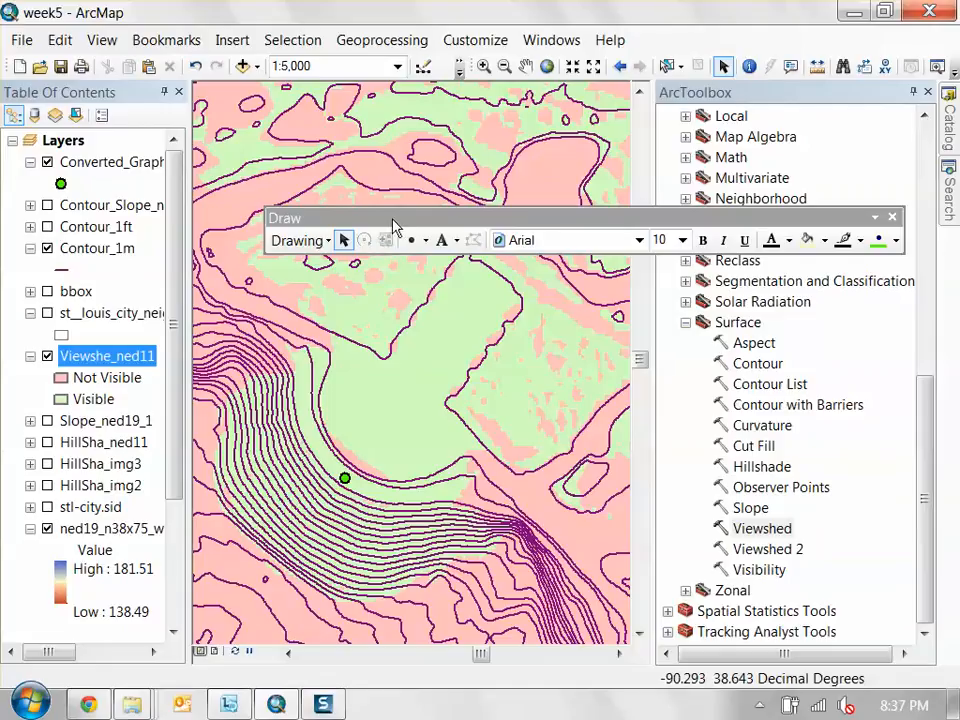
- Close the Draw toolbar, then hide the Contour_1m layer and collapse its legend
drag(392, 217, 366, 172)
click(864, 172)
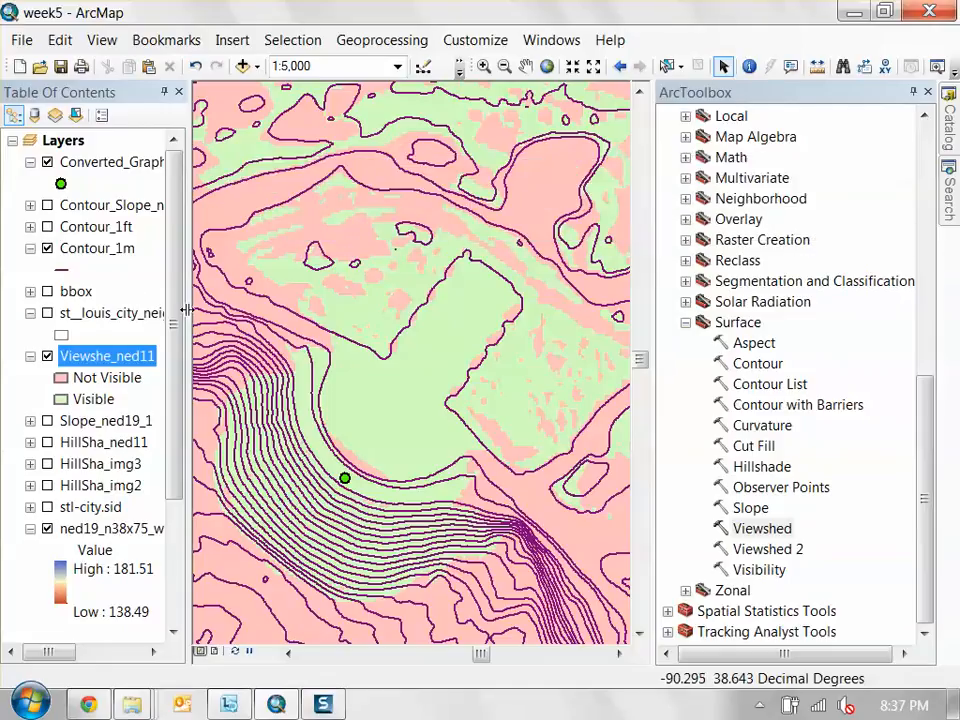
click(47, 248)
click(30, 248)
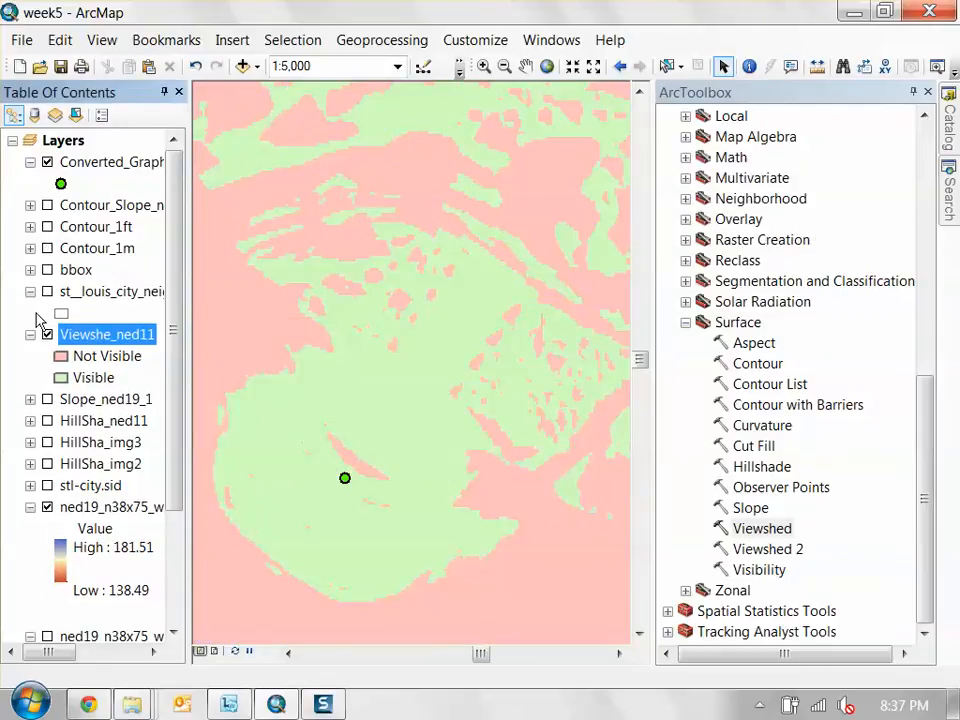
scroll(503, 450, up, 3)
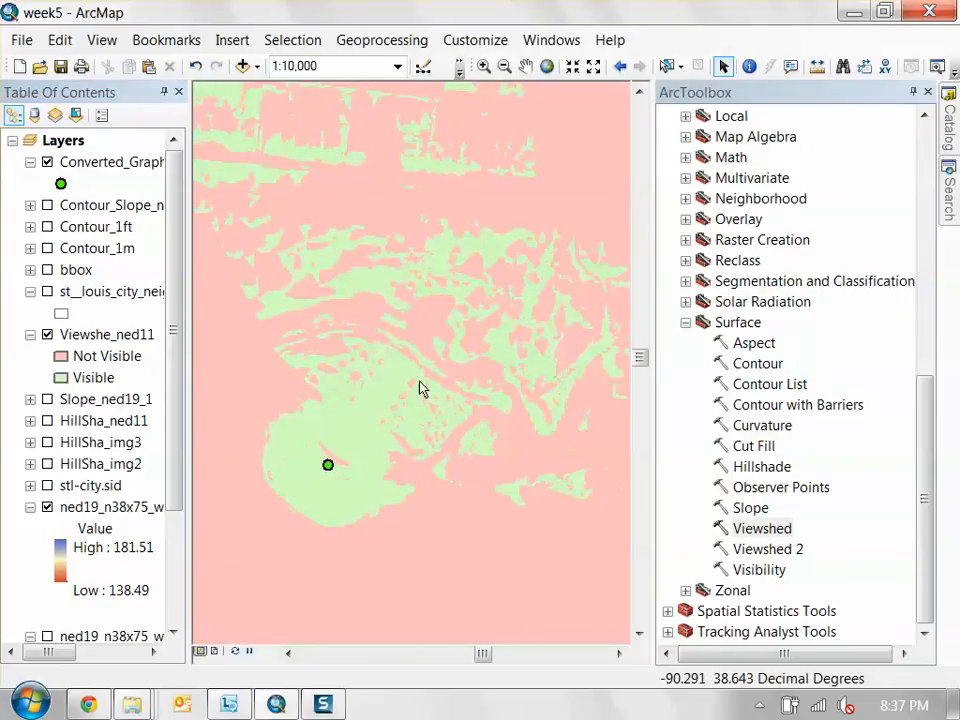
- Show the Spatial Analyst toolbar and create a contour graphic on Viewshe_ned11 along the edge of the visible area surrounding the observer point
right_click(688, 45)
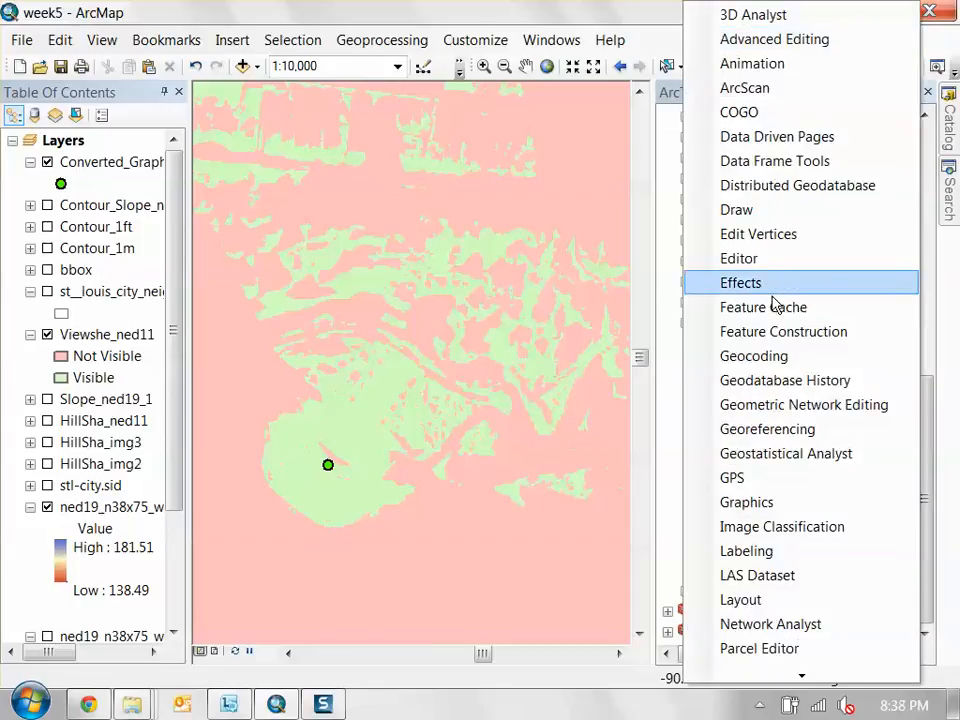
mouse_move(770, 680)
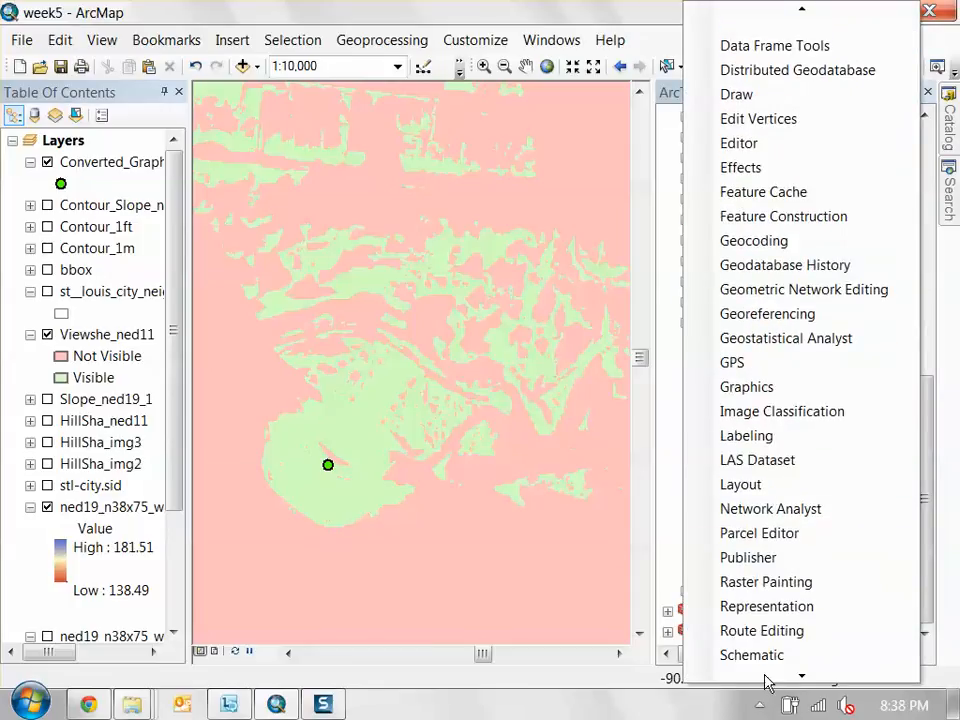
click(766, 606)
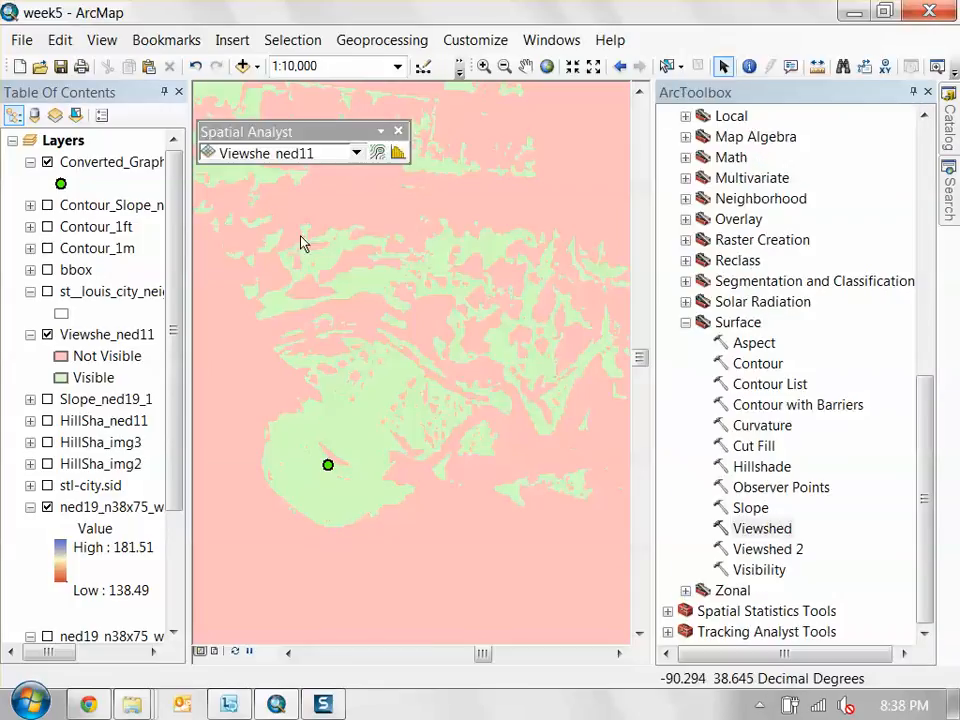
drag(315, 132, 400, 112)
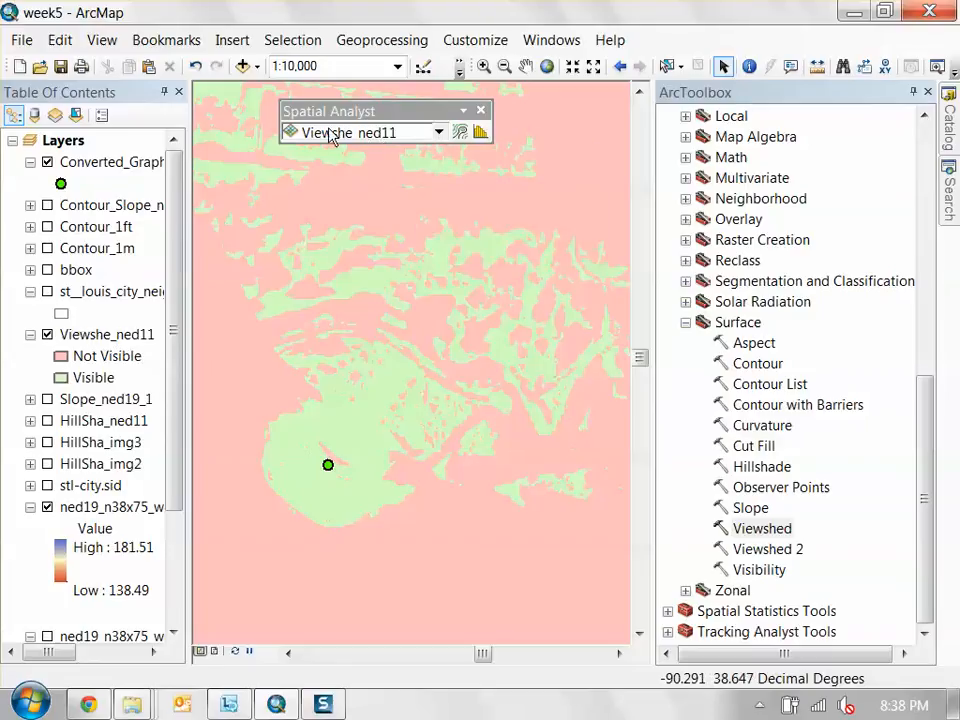
click(463, 133)
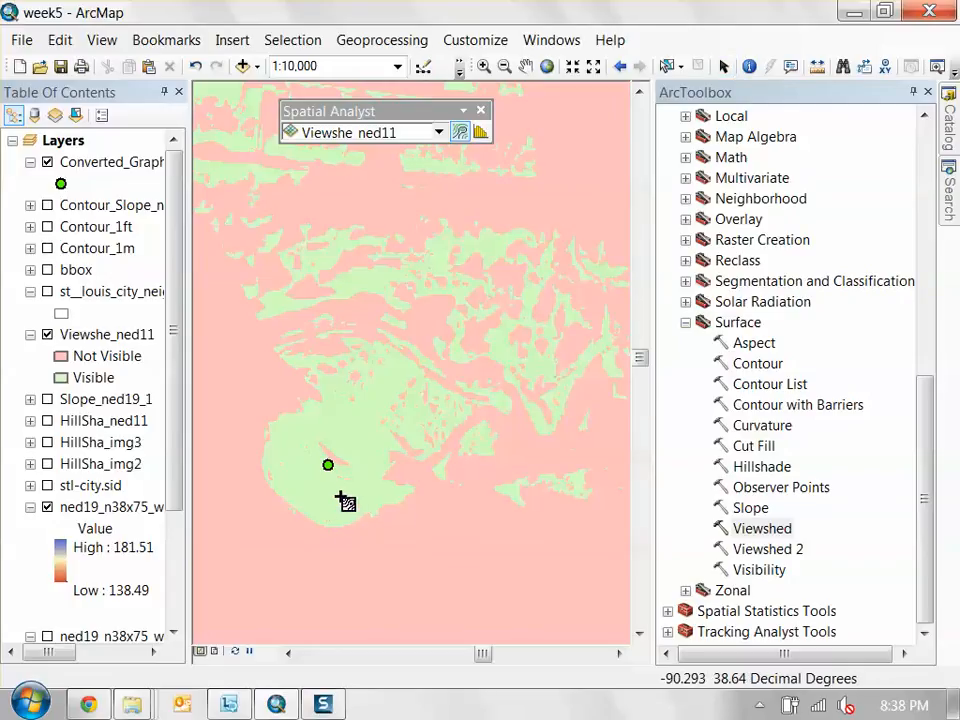
click(341, 499)
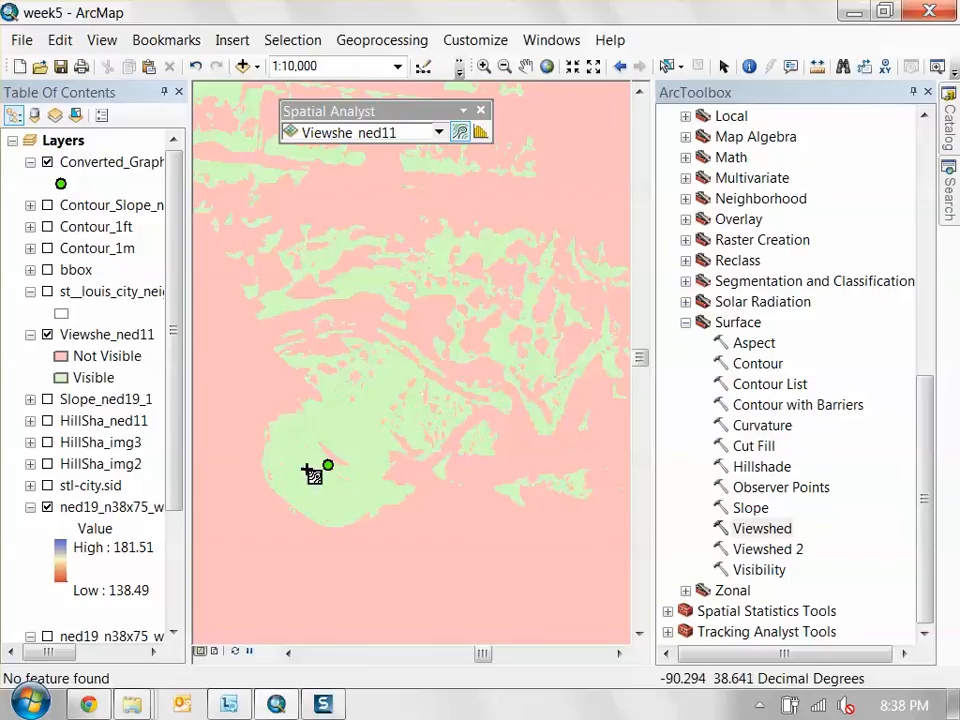
click(347, 531)
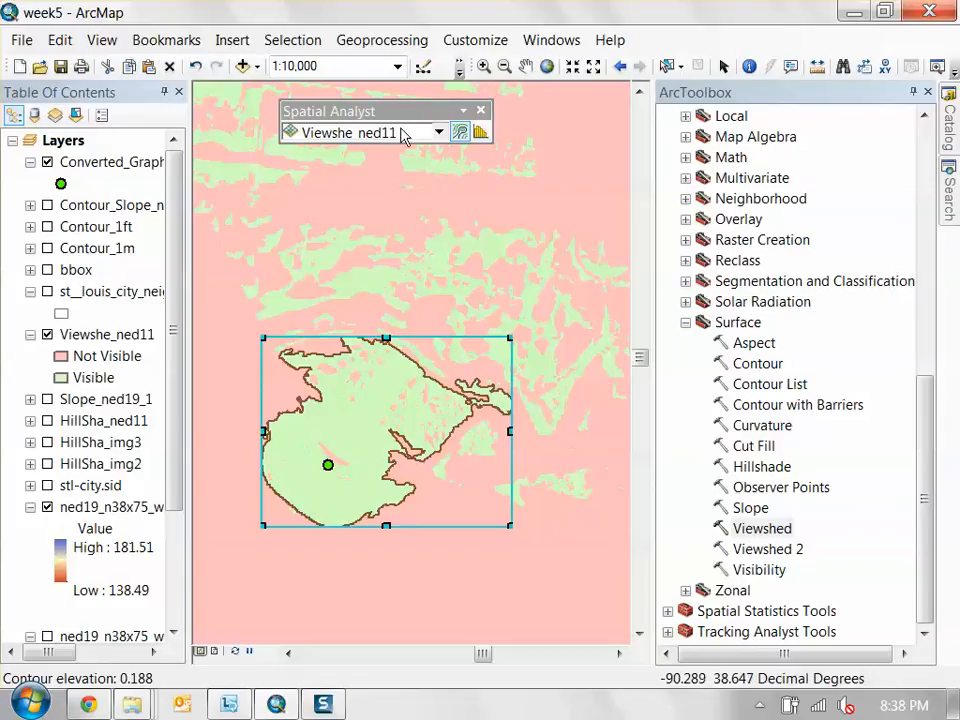
- Show the Draw toolbar and convert the selected contour graphic to the feature class viewshed in StLouis.gdb, deleting the graphic and adding the layer
right_click(701, 55)
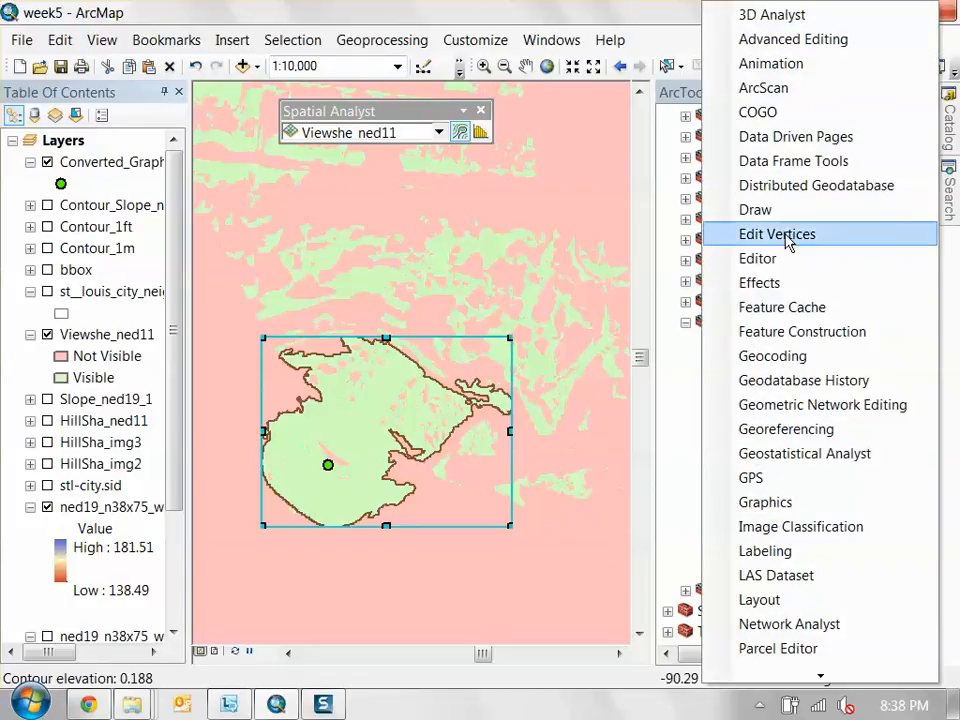
click(780, 208)
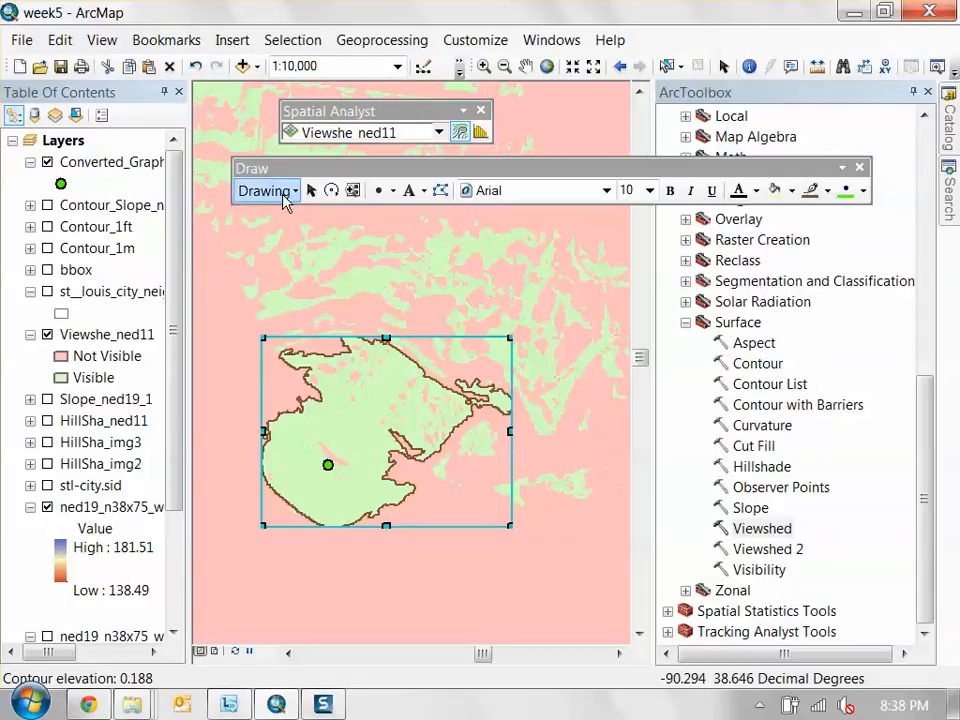
click(268, 190)
click(349, 502)
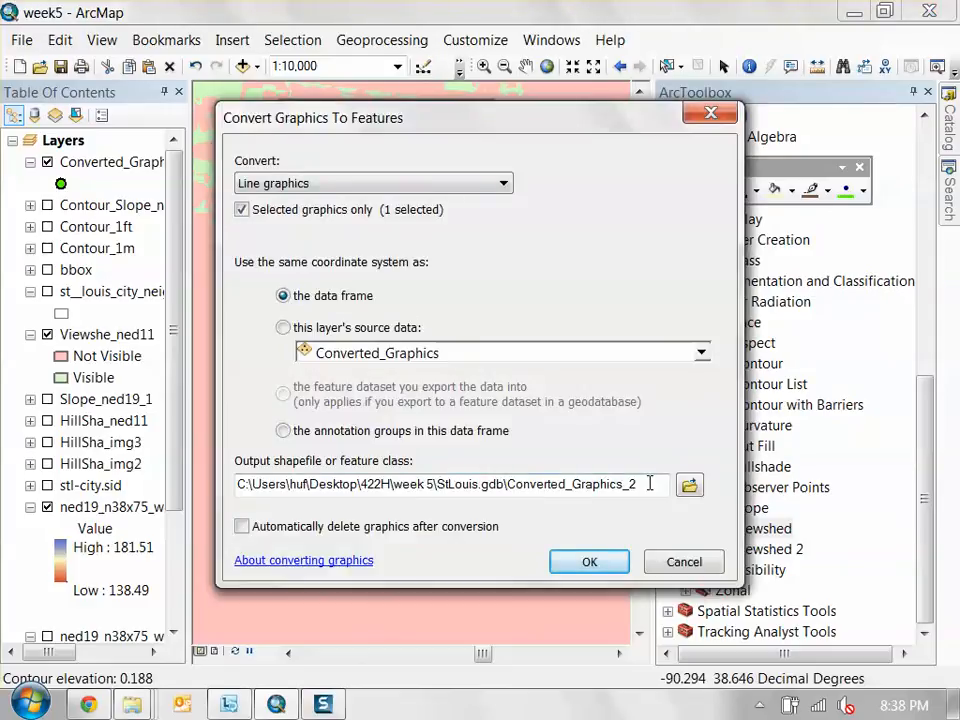
drag(651, 484, 512, 488)
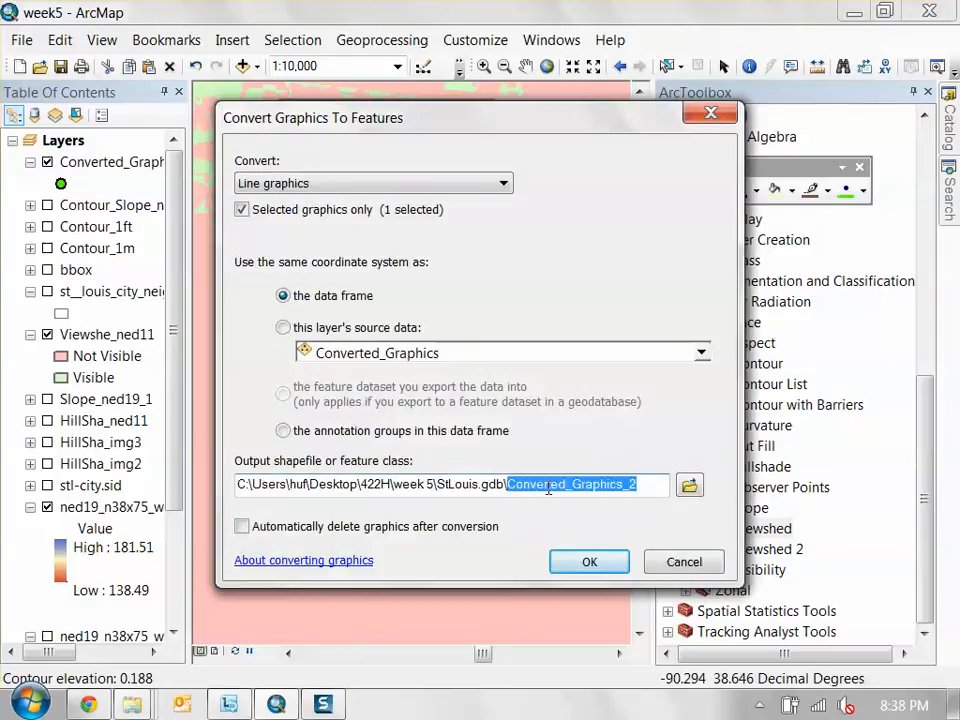
text(viewshe)
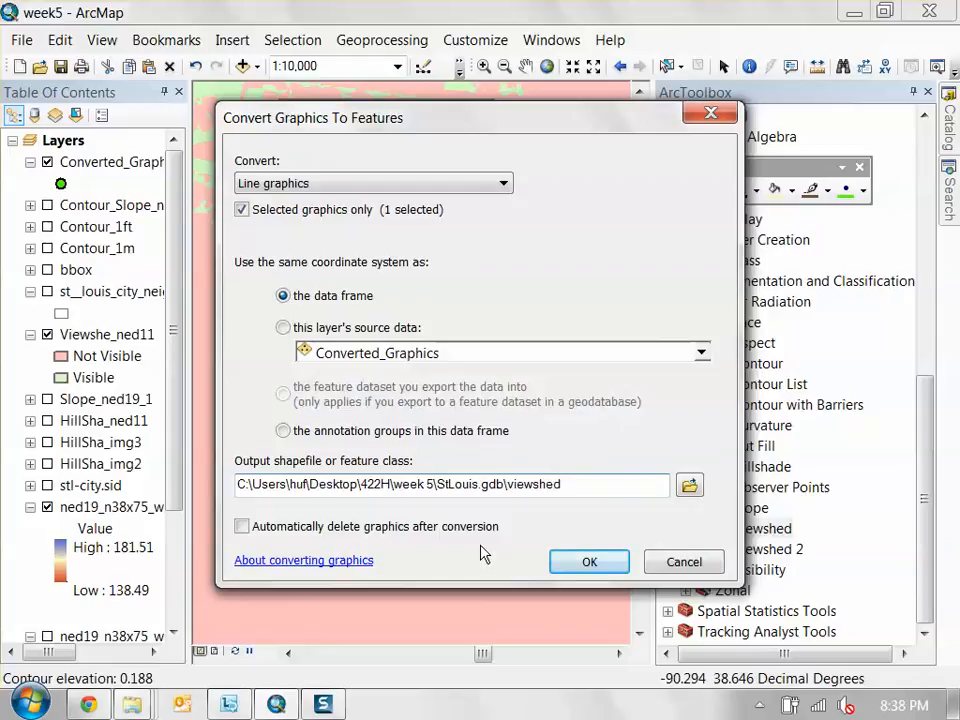
click(291, 531)
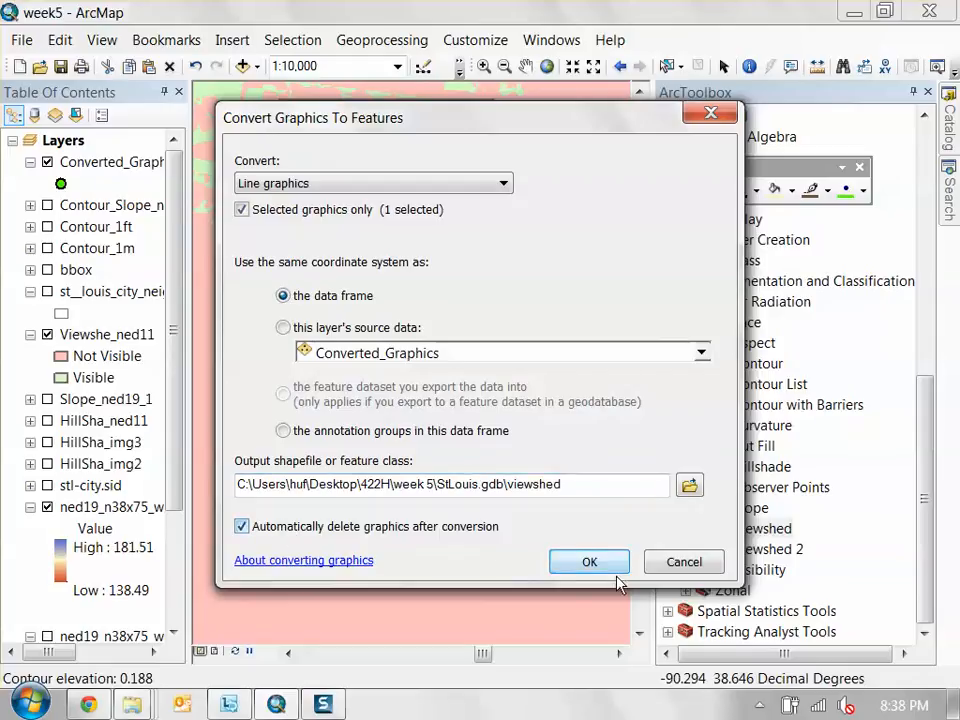
click(612, 567)
click(542, 424)
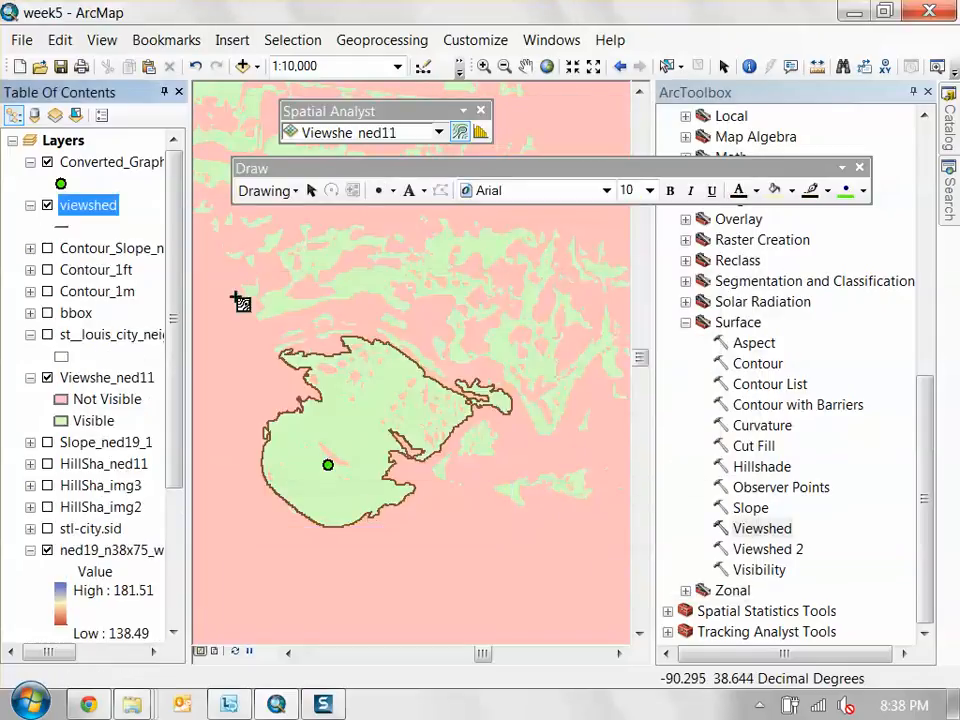
- Hide the Converted_Graphics layer and recolor the viewshed layer's line symbol light red
click(47, 162)
click(61, 226)
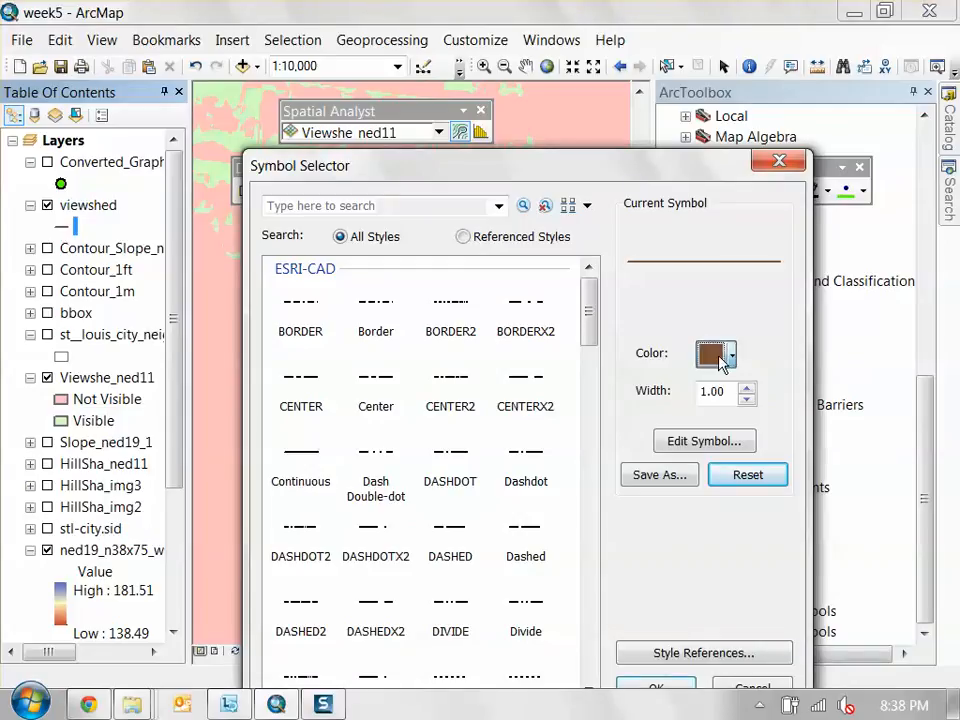
click(720, 354)
click(727, 423)
click(660, 476)
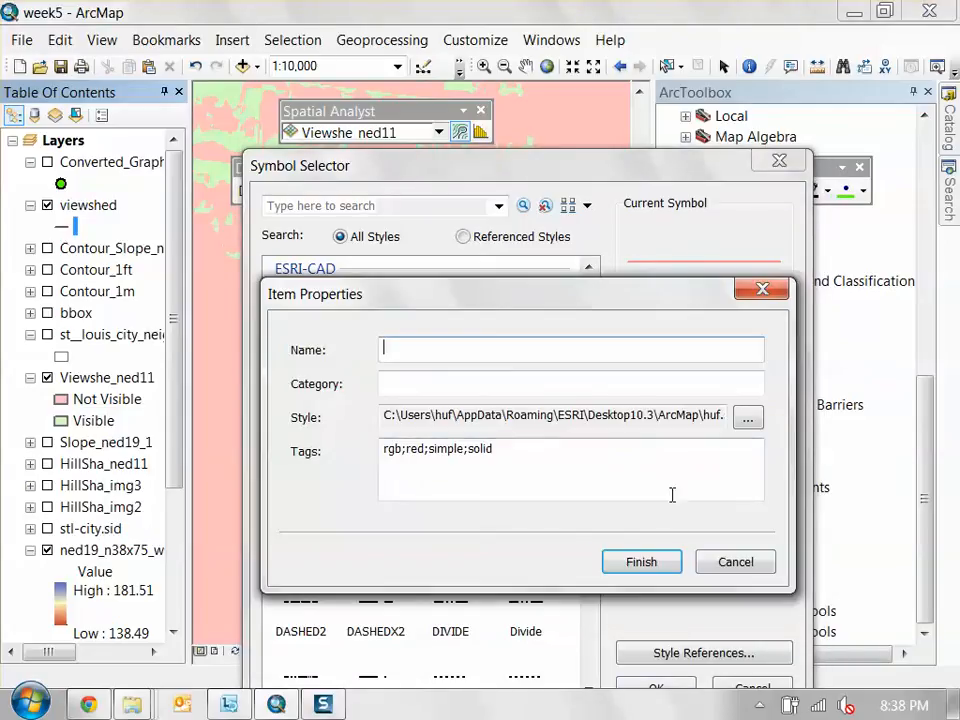
click(731, 561)
click(677, 689)
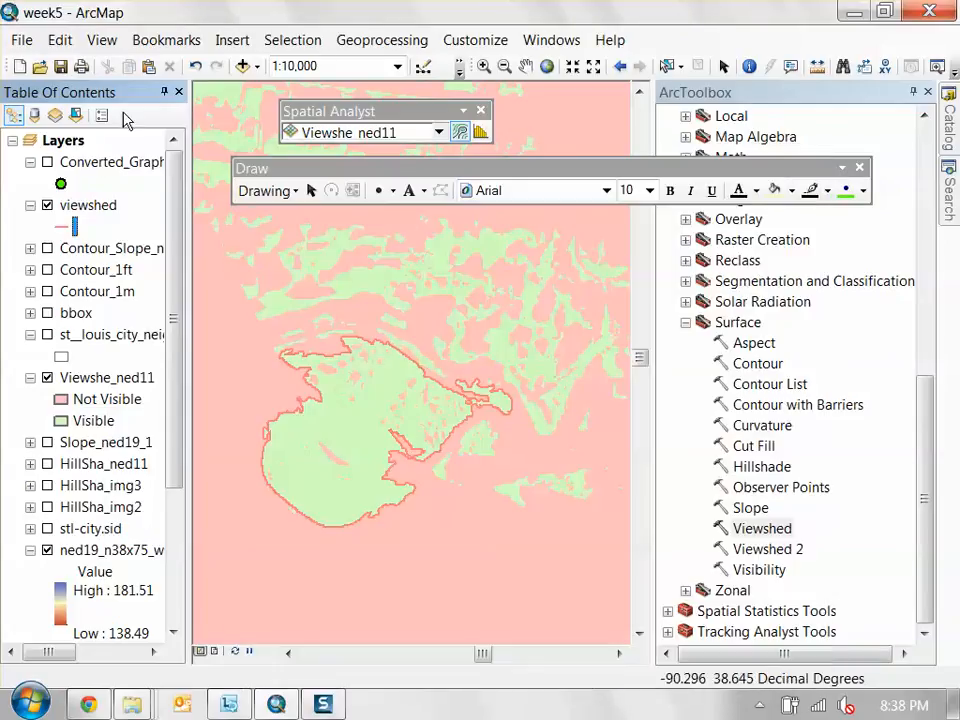
- Activate the Select Elements tool, then hide the Viewshe_ned11 layer and collapse its legend and that of the St. Louis city boundary layer above it
click(310, 190)
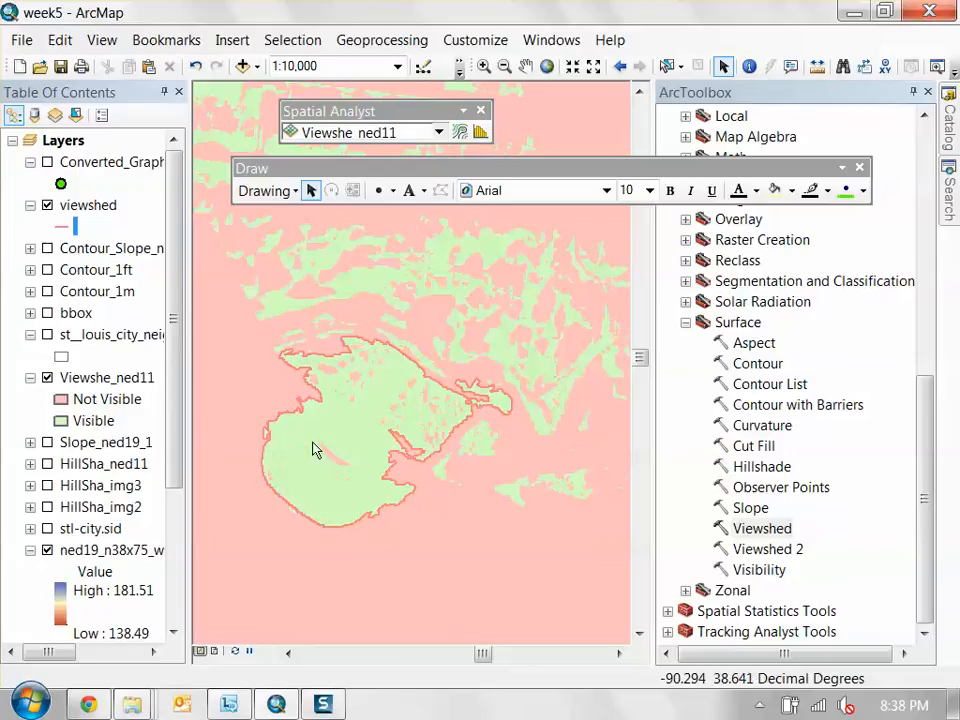
drag(315, 450, 413, 438)
scroll(413, 438, down, 2)
scroll(399, 381, up, 5)
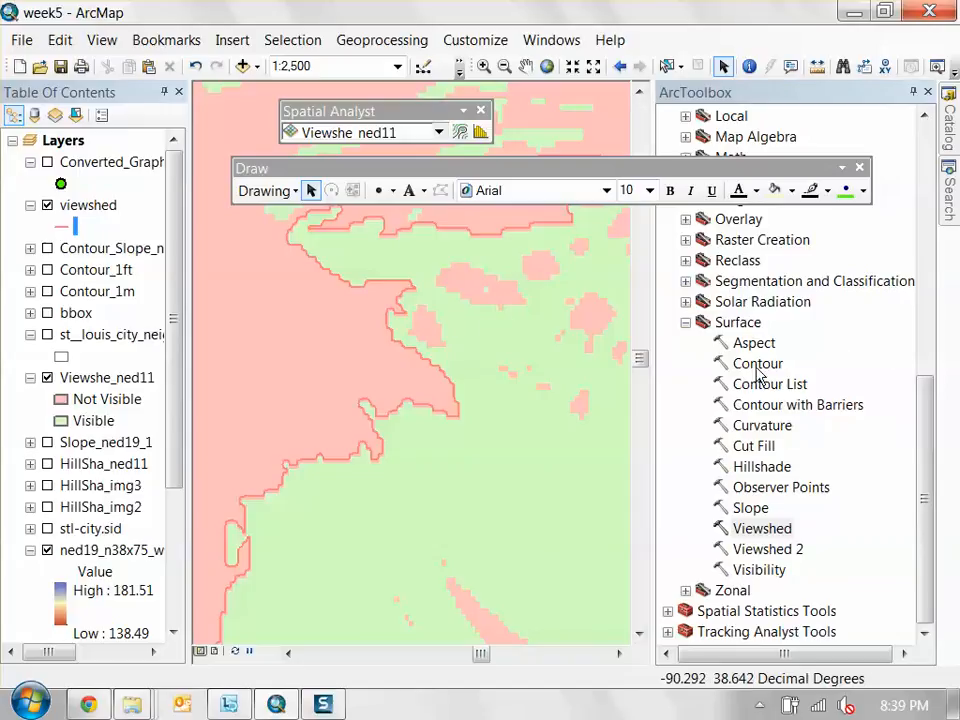
scroll(556, 467, up, 3)
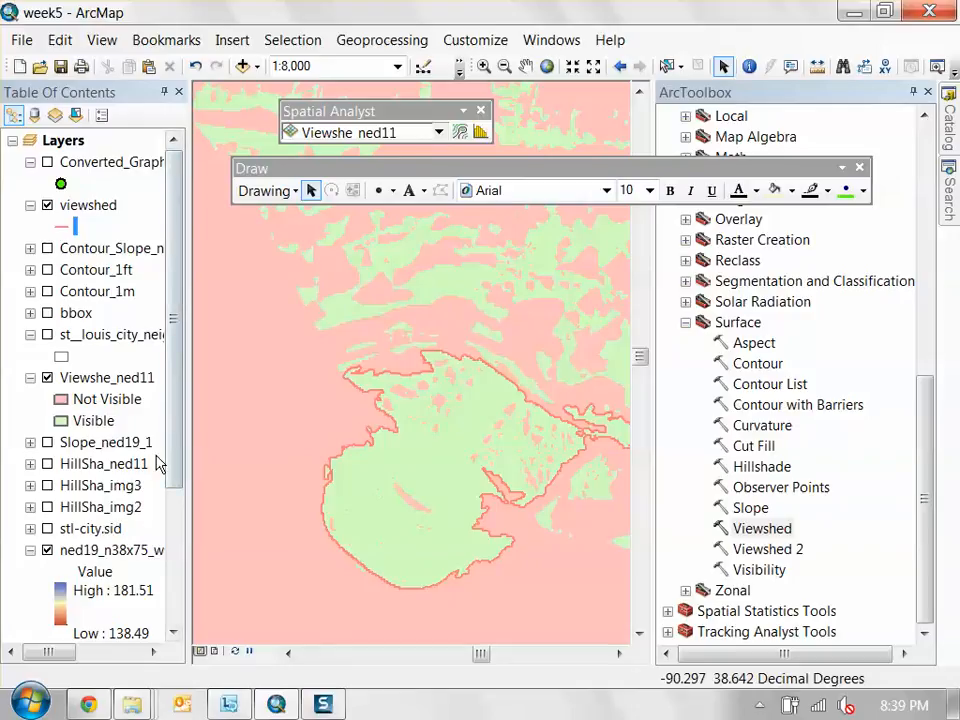
click(46, 378)
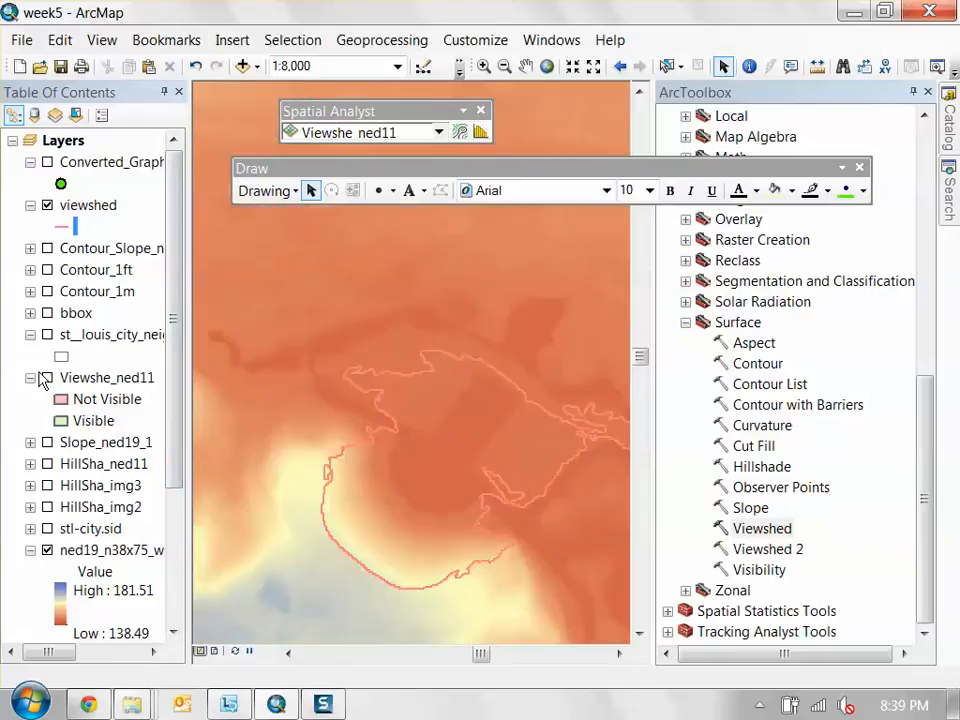
click(30, 335)
click(30, 356)
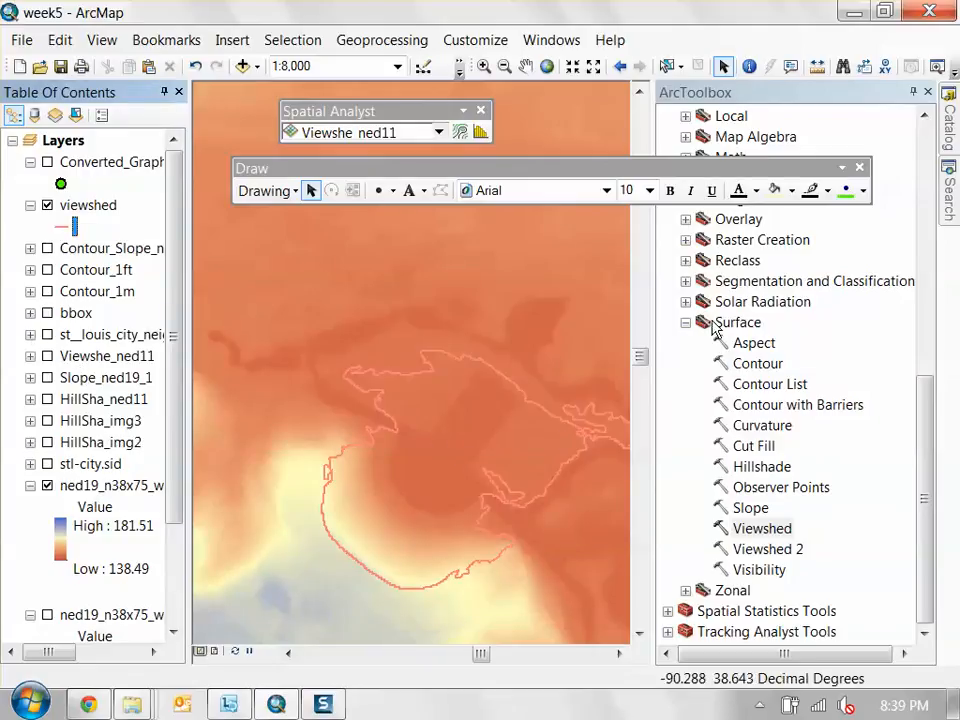
- Run the Aspect tool on the visible ned19_n38x75 elevation raster, keeping the default output raster in StLouis.gdb
click(752, 343)
double_click(752, 343)
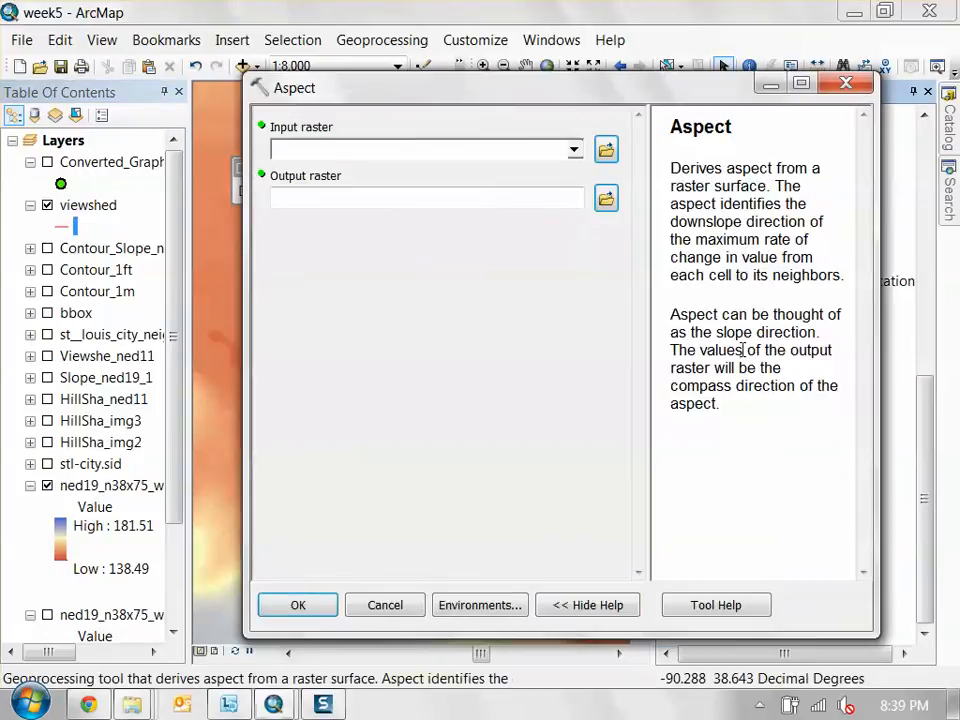
drag(85, 488, 375, 150)
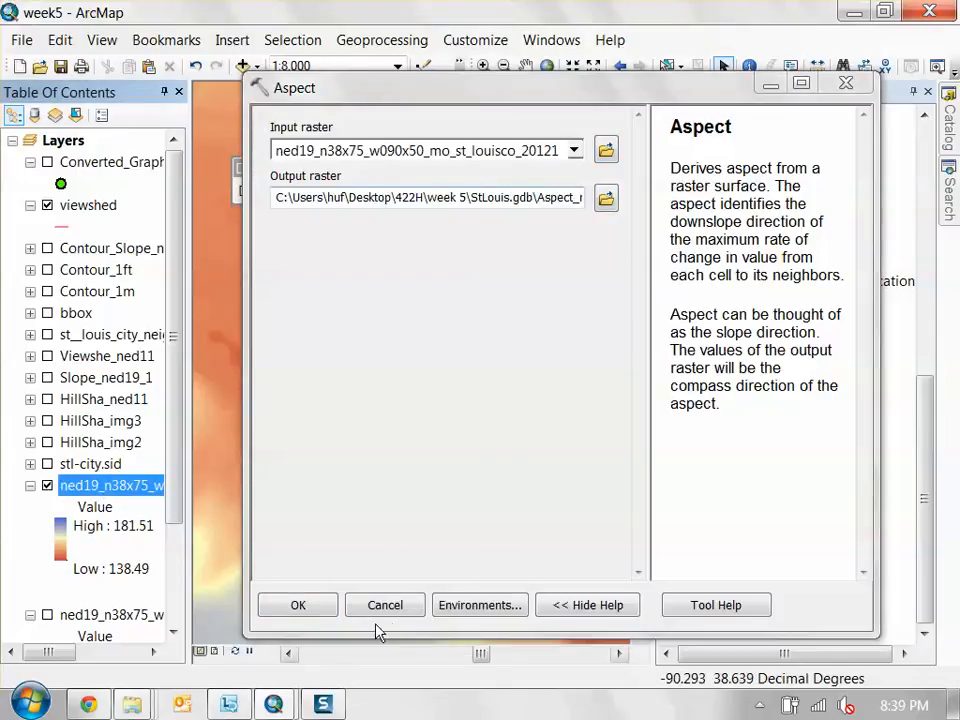
click(298, 605)
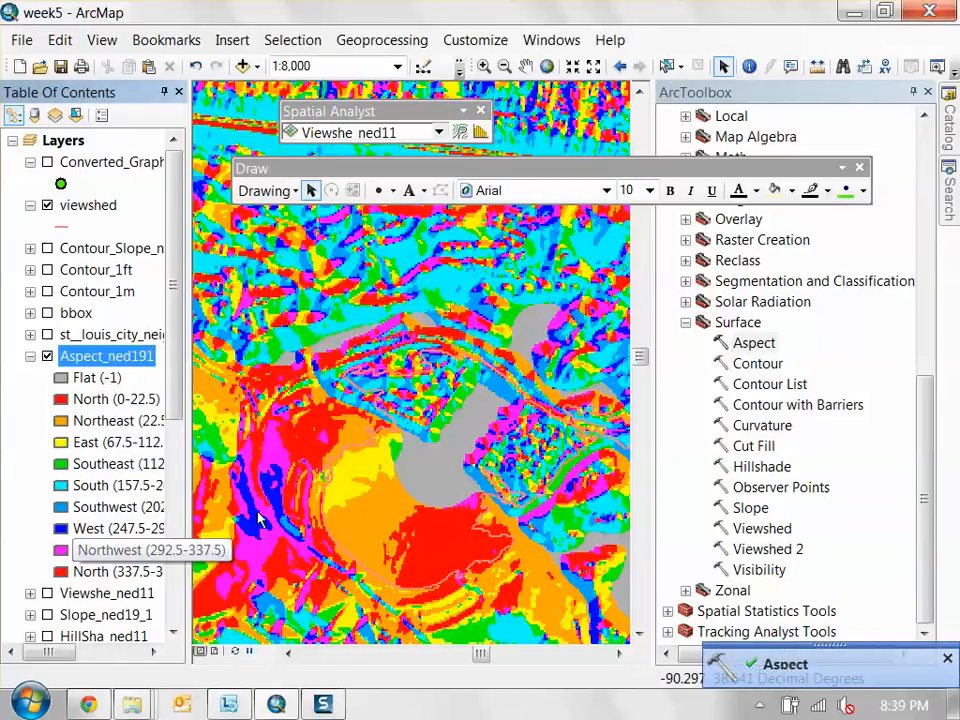
- Examine the slope directions in the Aspect_ned191 layer around the viewshed outline and across the full raster extent
drag(419, 435, 429, 345)
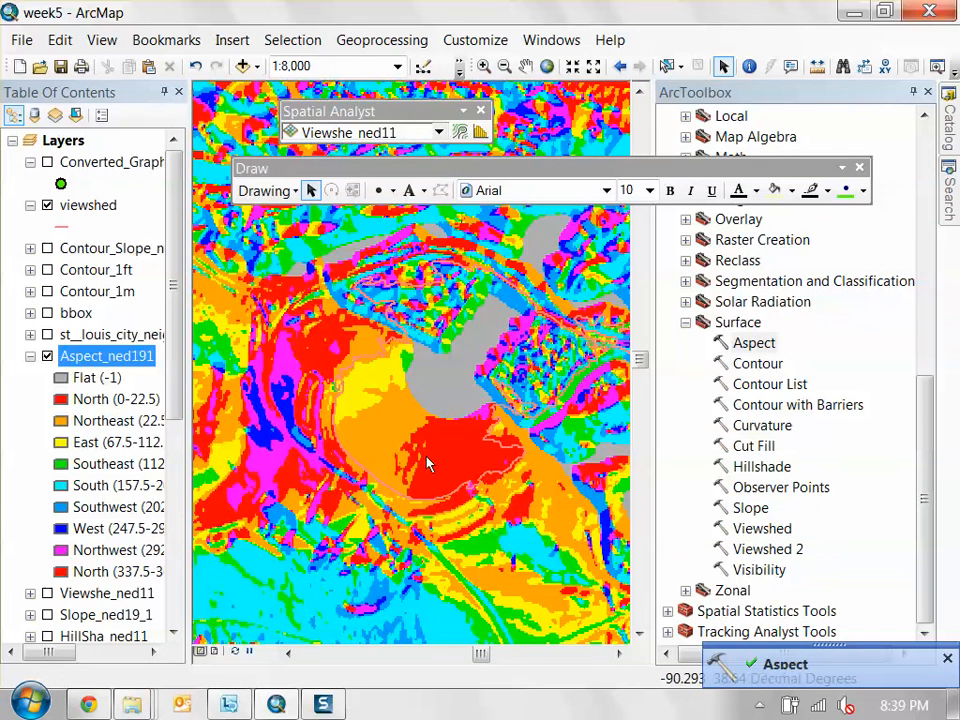
drag(462, 477, 455, 338)
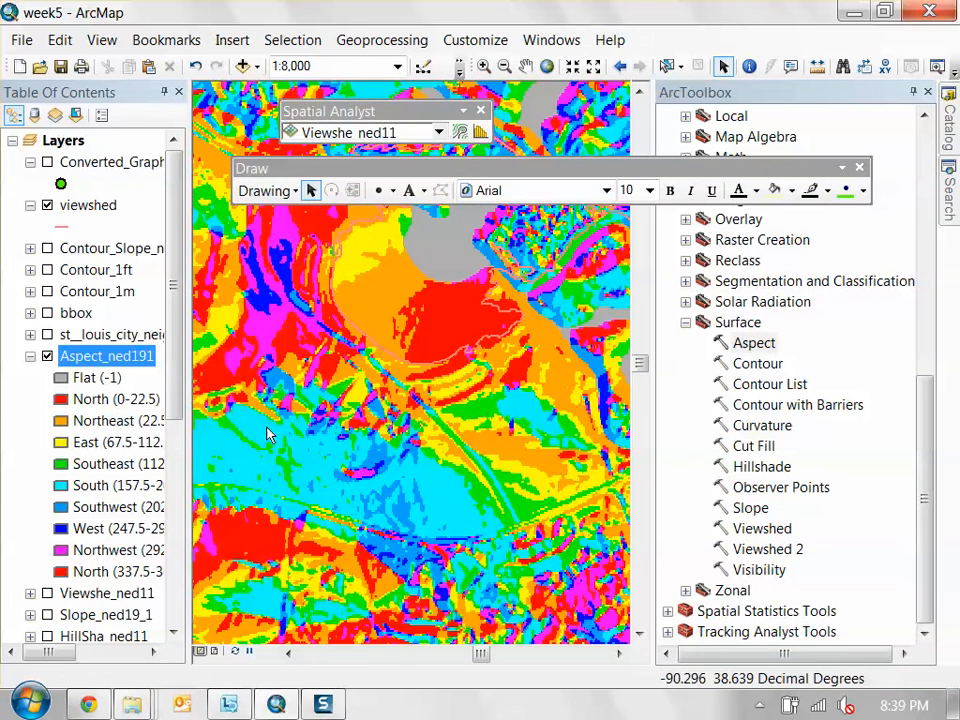
scroll(455, 537, up, 4)
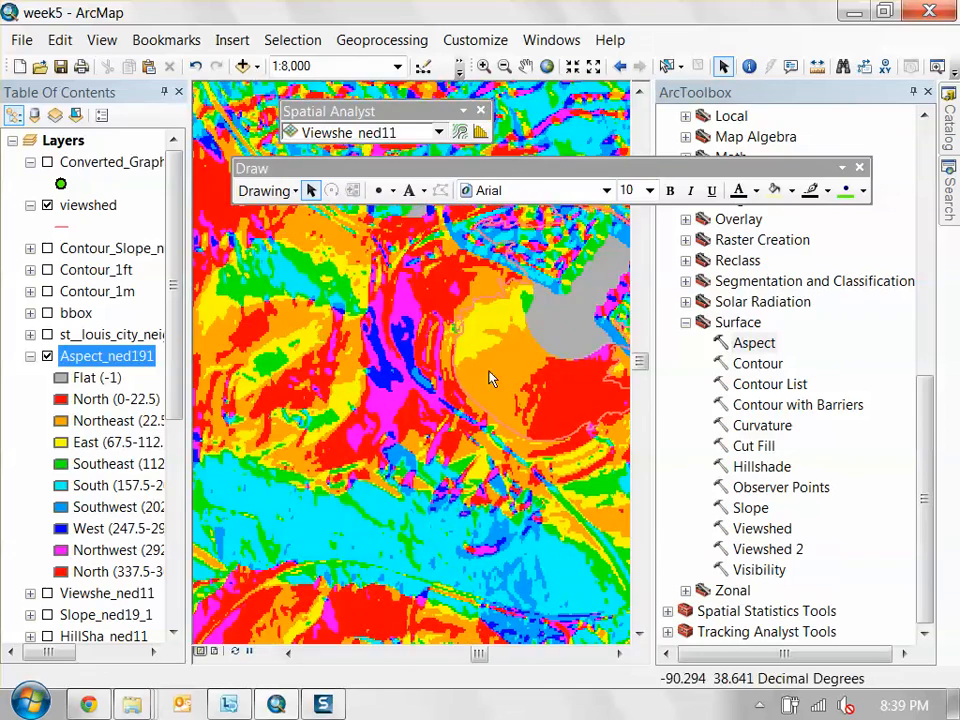
scroll(387, 414, up, 1)
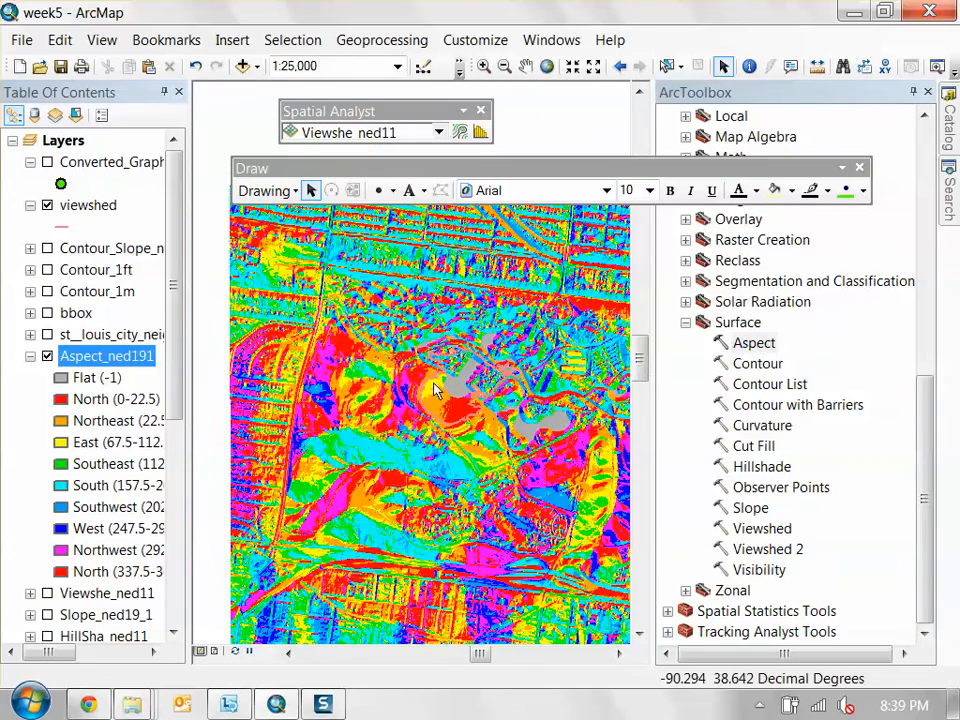
drag(521, 442, 343, 438)
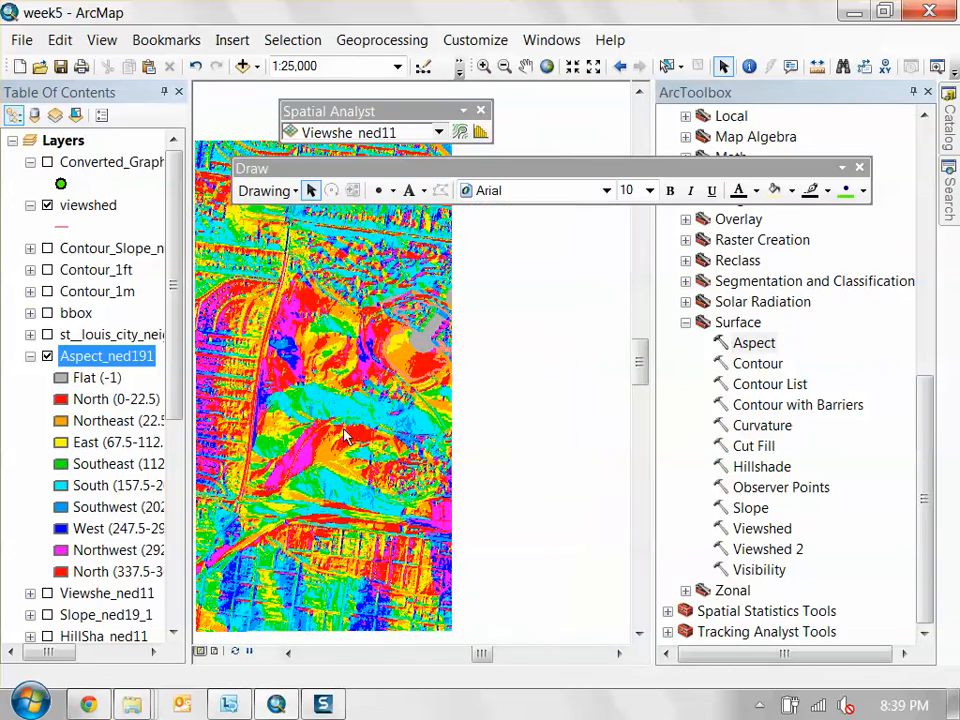
drag(546, 407, 417, 407)
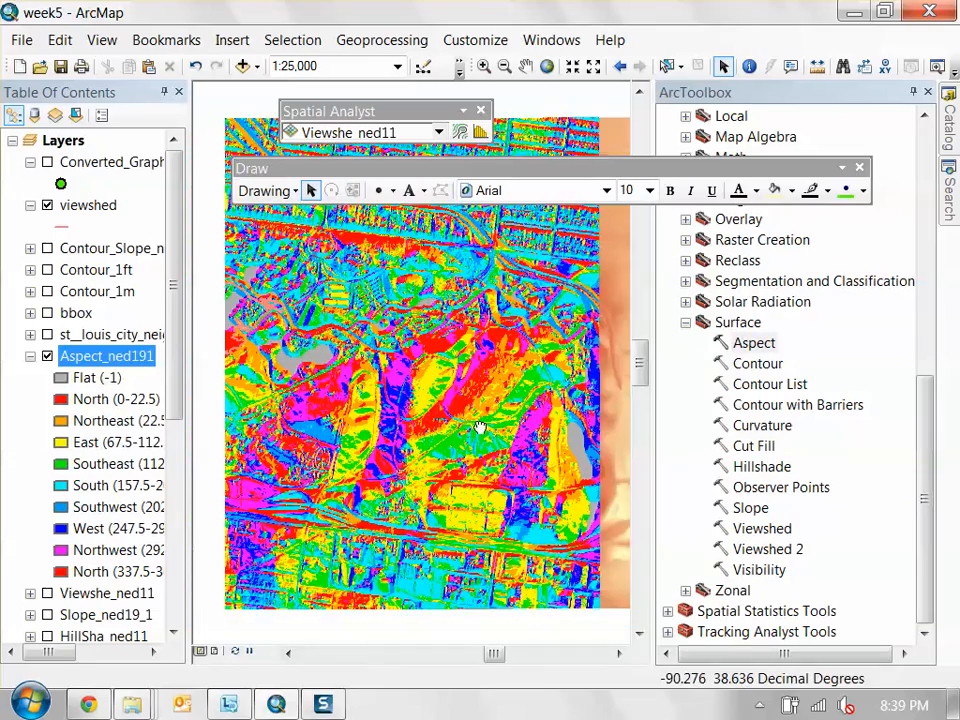